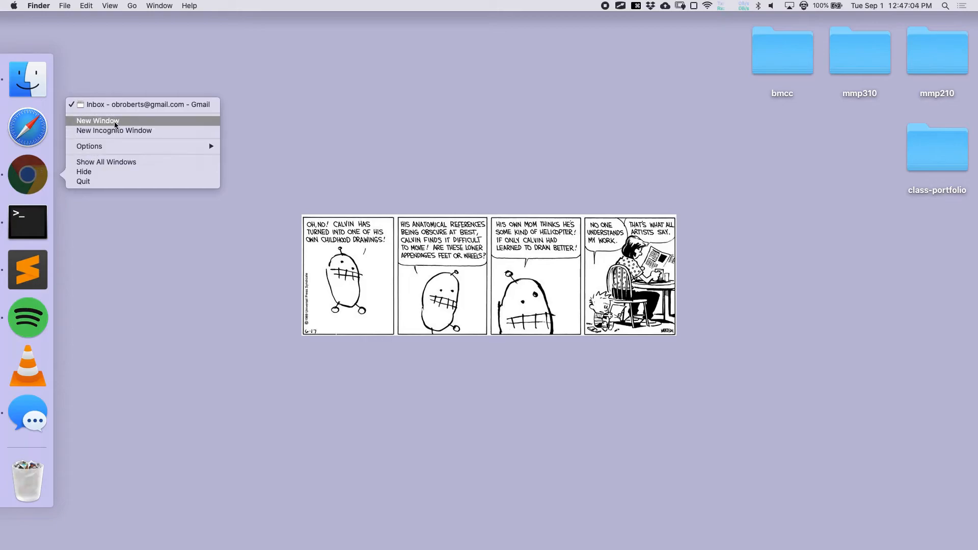
- In a new incognito Chrome window, search 'piskel app' and open the Piskel online sprite editor
left_click(117, 131)
type("piskel ")
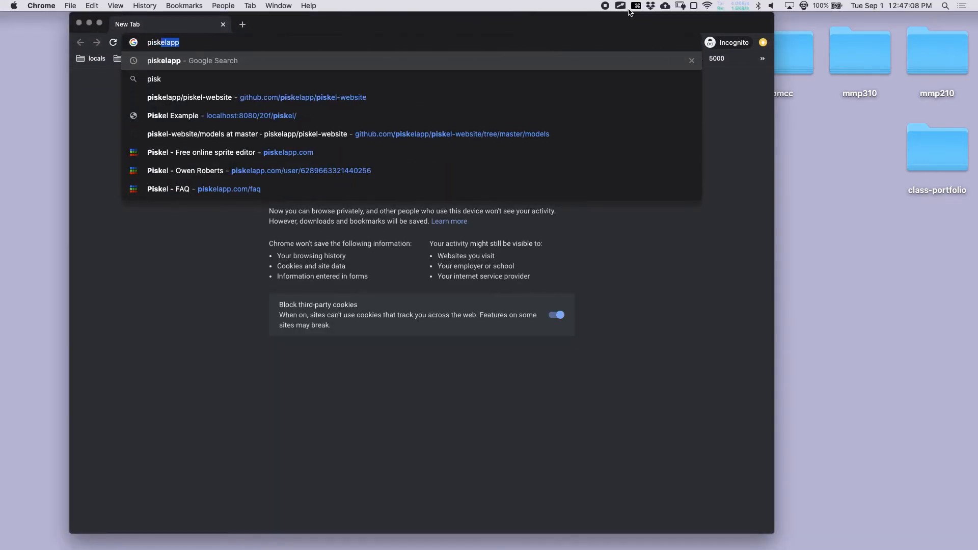
type("app")
key("Return")
left_click(256, 159)
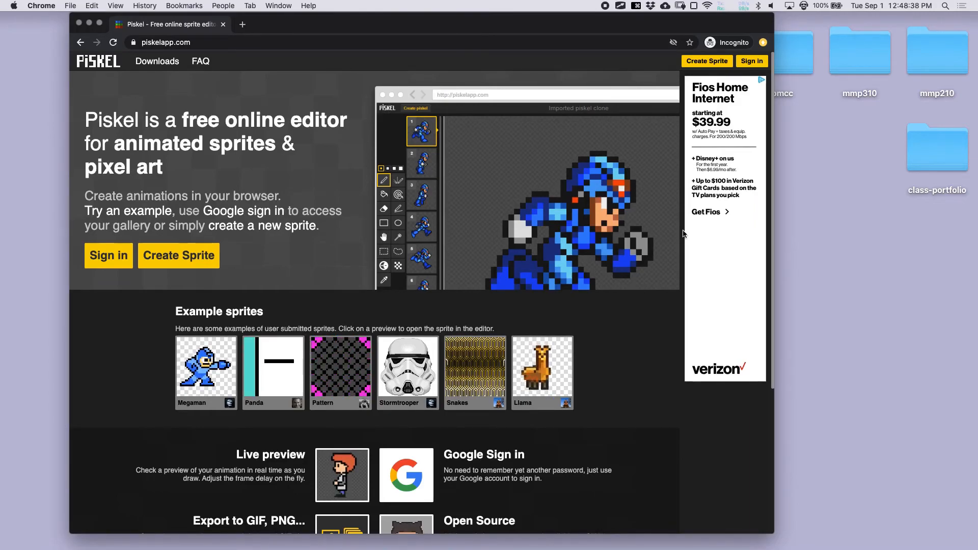
- Sign in to Piskel by entering the Google account e-mail
left_click(751, 61)
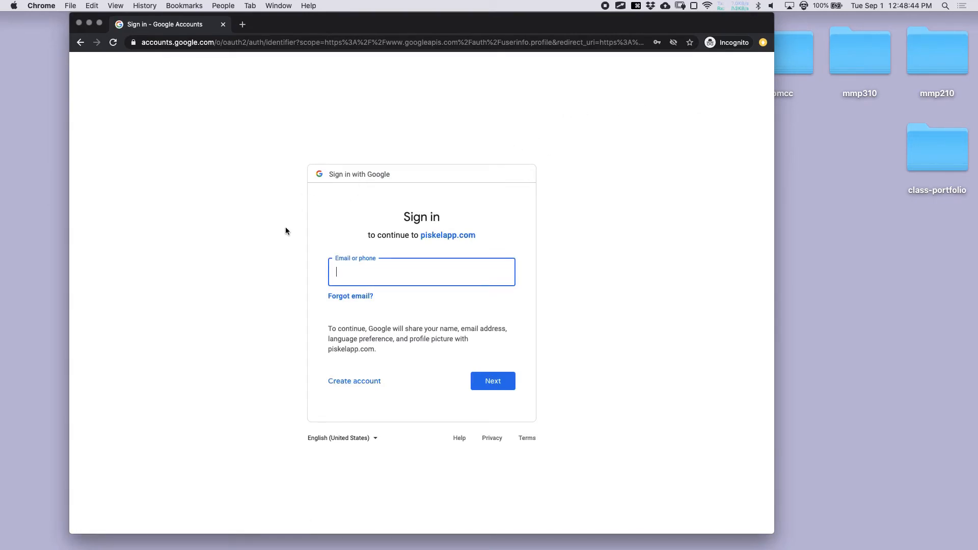
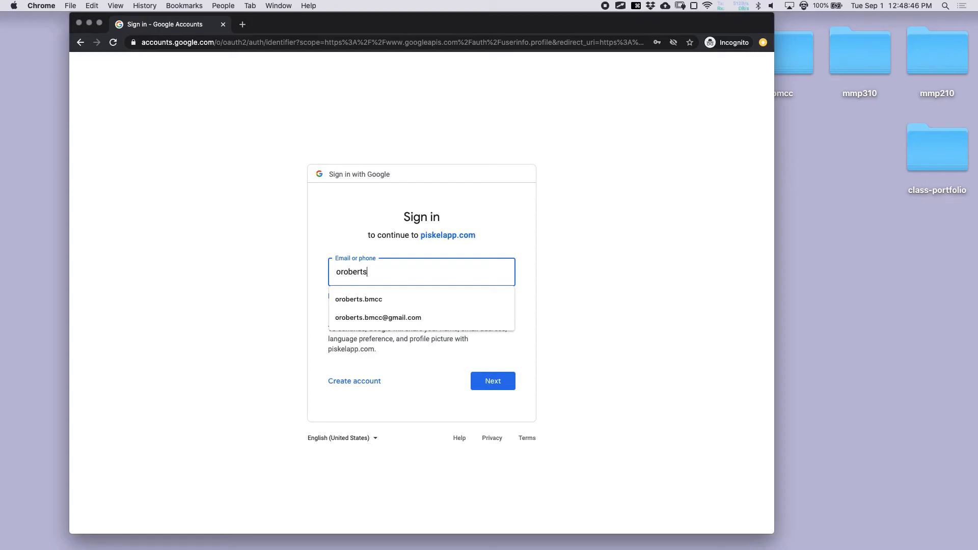
key("Return")
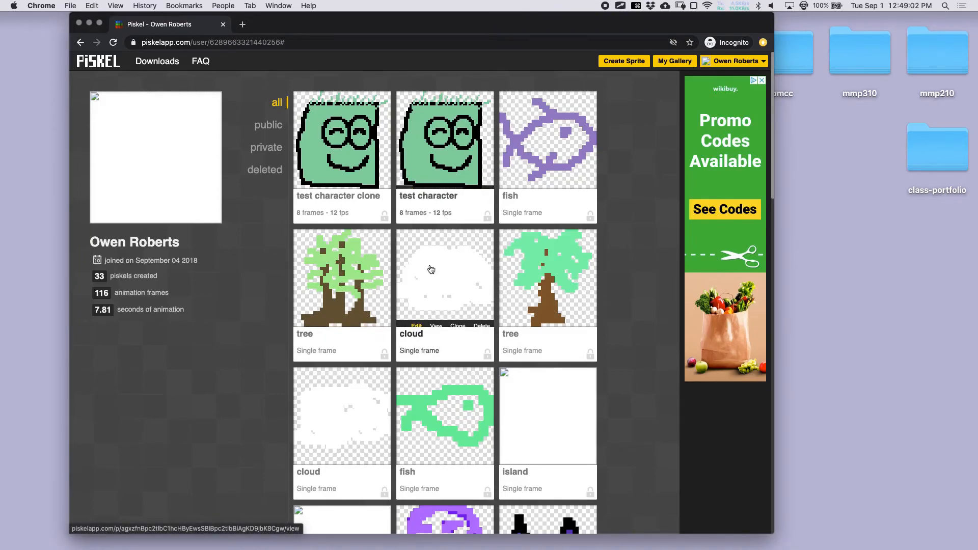
- Scroll through the gallery of saved sprites
scroll(329, 253, "down", 4)
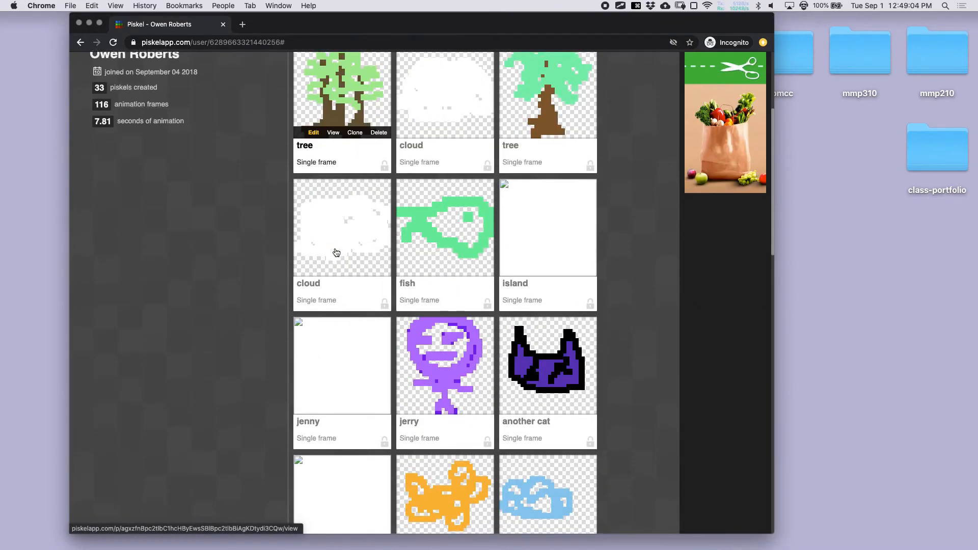
scroll(335, 253, "down", 2)
scroll(336, 253, "down", 15)
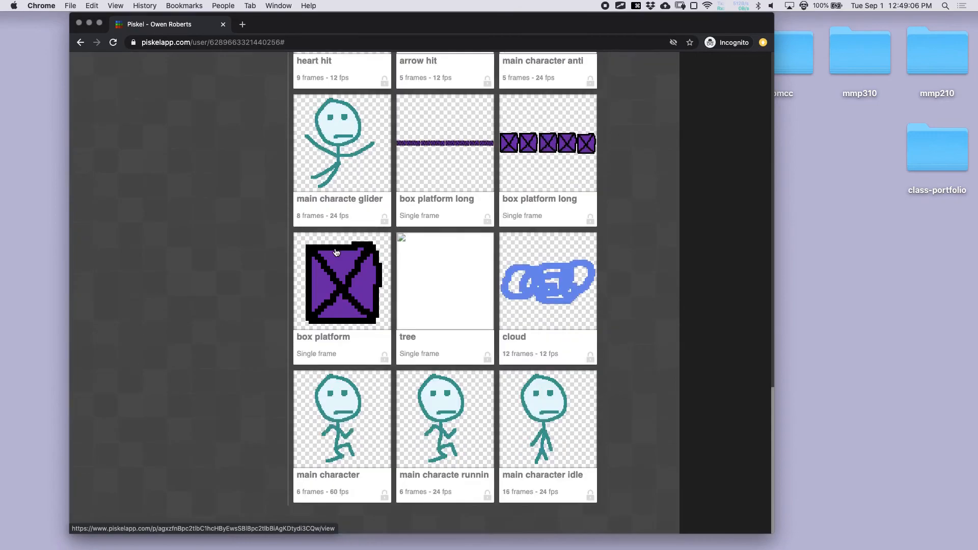
scroll(336, 253, "up", 20)
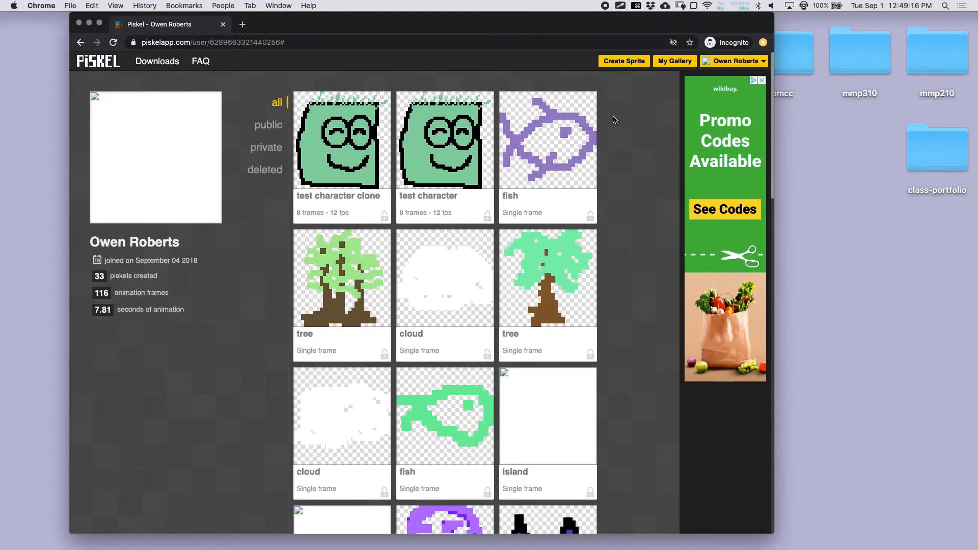
mouse_move(339, 181)
scroll(408, 180, "down", 1)
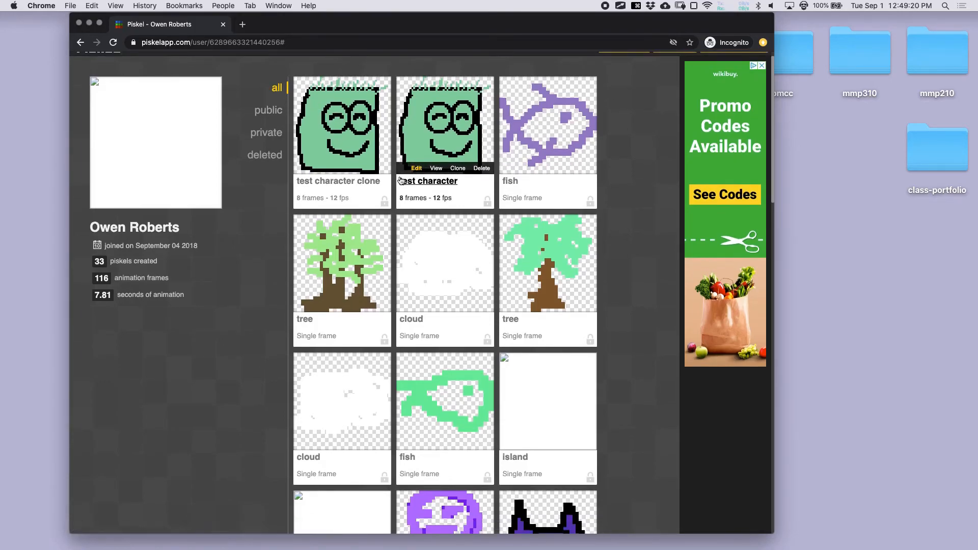
scroll(401, 181, "up", 1)
- Filter the gallery to public, then all sprites, and create a new blank sprite
left_click(266, 128)
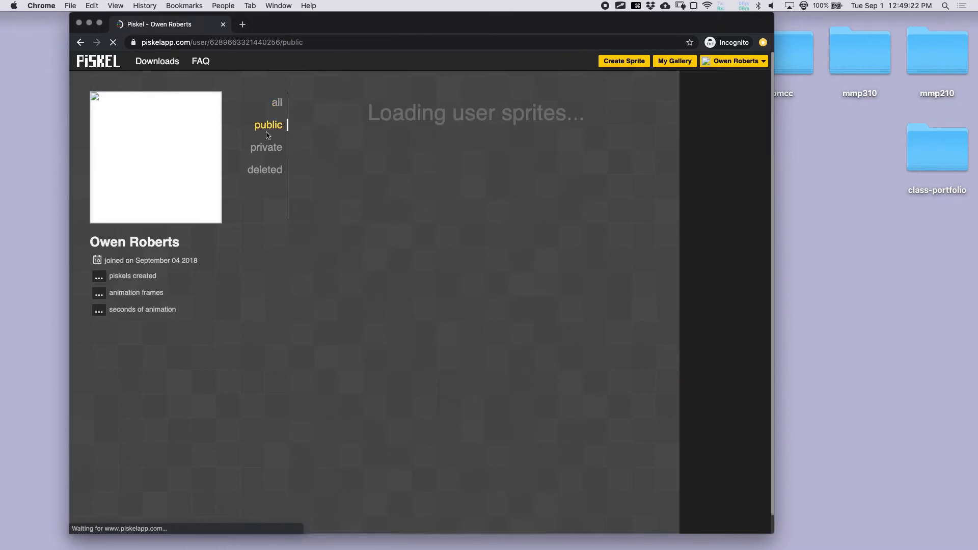
left_click(280, 109)
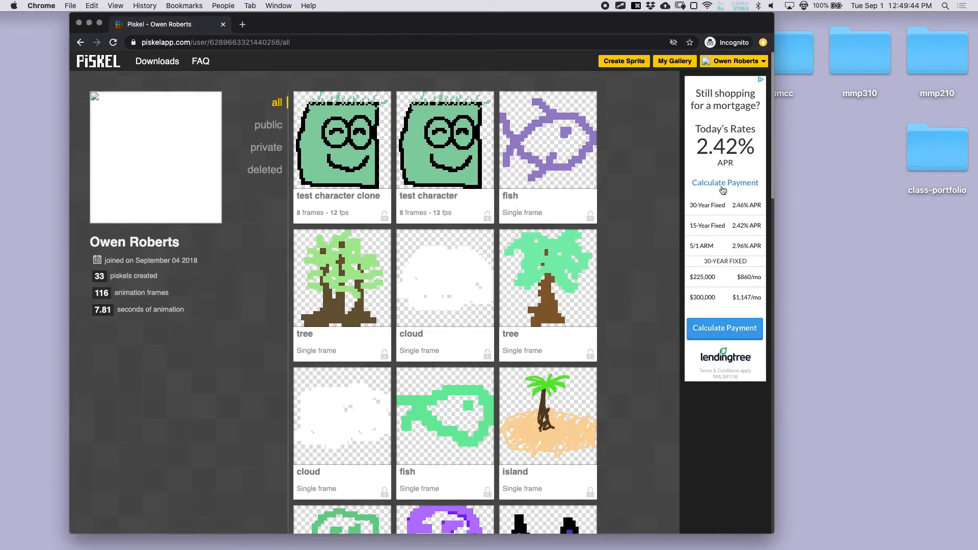
left_click(622, 63)
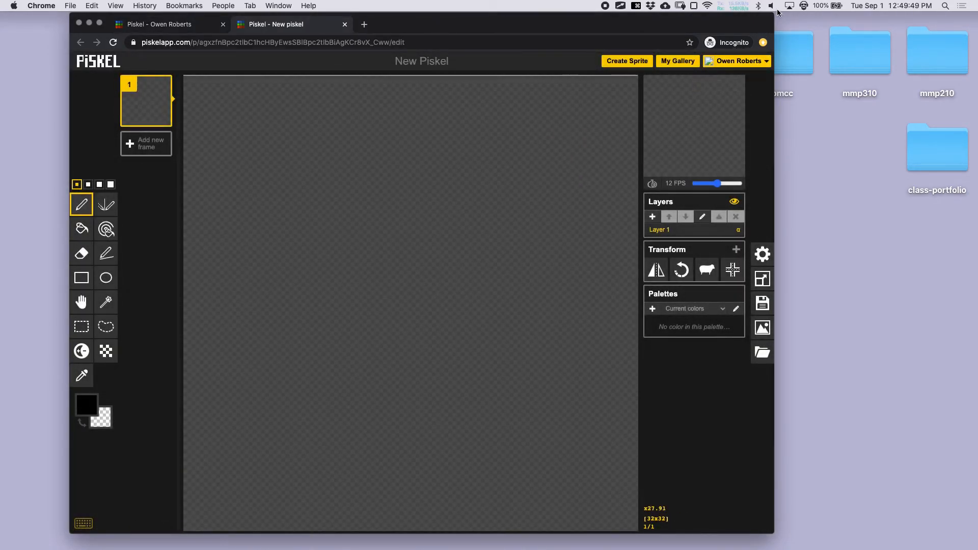
- Widen the browser window, draw a black test scribble on the canvas, then erase it
left_click_drag(774, 12, 831, 12)
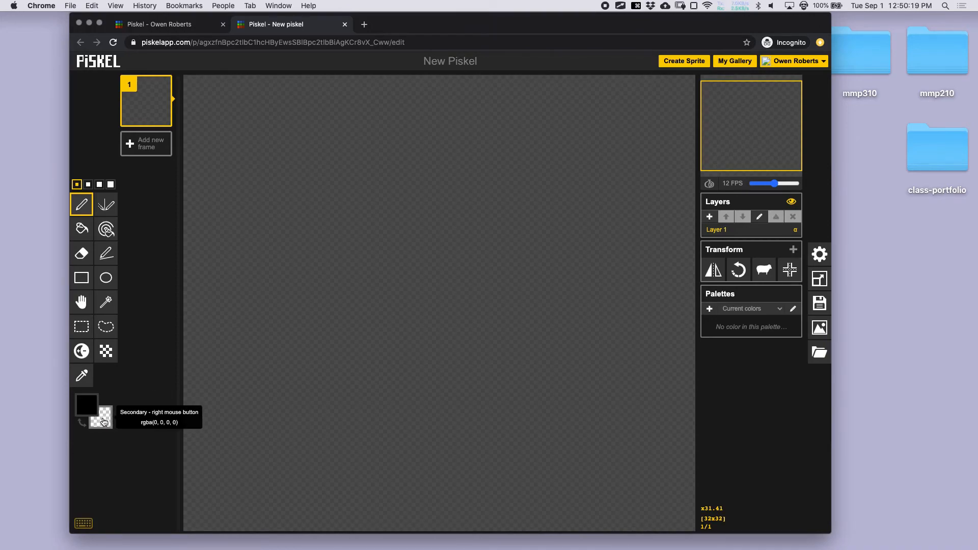
mouse_move(272, 247)
left_mouse_down()
mouse_move(330, 227)
mouse_move(426, 235)
mouse_move(371, 281)
left_mouse_up()
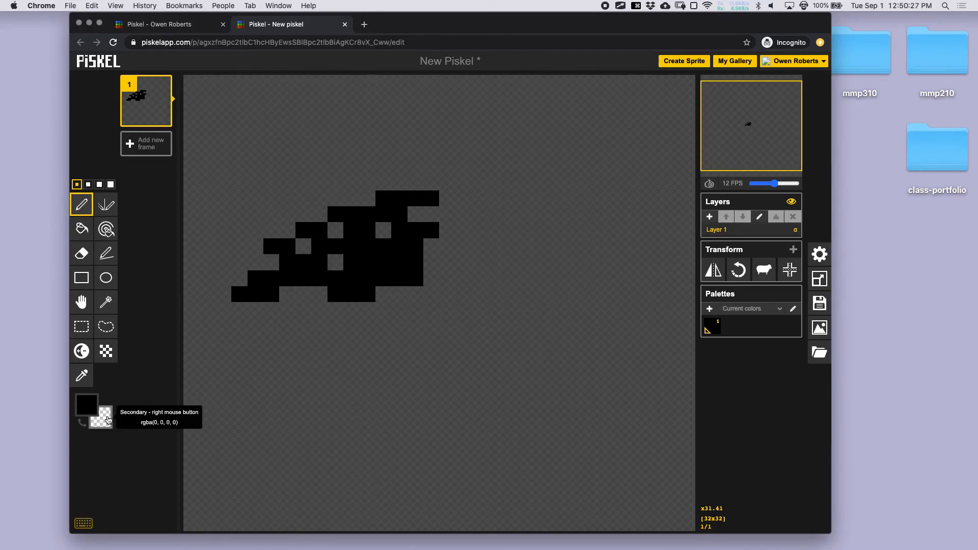
mouse_move(319, 277)
left_mouse_down()
mouse_move(347, 248)
mouse_move(278, 253)
mouse_move(242, 282)
mouse_move(258, 271)
mouse_move(245, 290)
mouse_move(290, 230)
mouse_move(311, 236)
mouse_move(322, 214)
mouse_move(352, 215)
mouse_move(372, 230)
mouse_move(350, 263)
mouse_move(354, 279)
mouse_move(386, 256)
mouse_move(425, 249)
mouse_move(412, 258)
mouse_move(436, 234)
mouse_move(411, 251)
mouse_move(416, 214)
mouse_move(397, 236)
mouse_move(400, 206)
mouse_move(395, 246)
mouse_move(391, 208)
mouse_move(370, 202)
mouse_move(427, 189)
mouse_move(401, 192)
left_mouse_up()
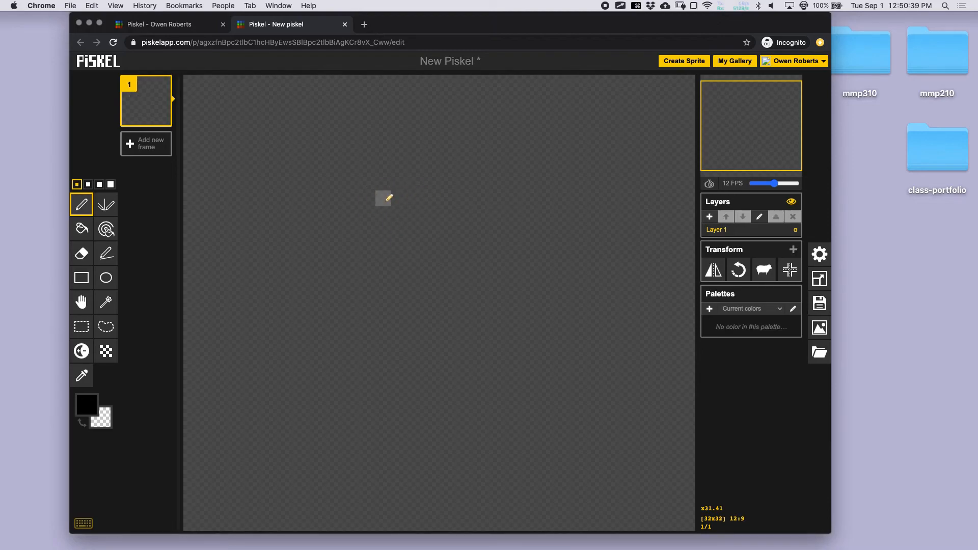
- Draw a long black shape on Layer 1 and erase parts of it
mouse_move(301, 229)
left_mouse_down()
mouse_move(511, 194)
mouse_move(320, 236)
mouse_move(497, 201)
mouse_move(372, 242)
mouse_move(458, 228)
mouse_move(375, 240)
mouse_move(398, 263)
mouse_move(331, 258)
mouse_move(326, 245)
mouse_move(295, 249)
mouse_move(293, 263)
mouse_move(459, 251)
mouse_move(443, 261)
mouse_move(423, 260)
mouse_move(458, 256)
mouse_move(475, 229)
mouse_move(490, 258)
left_mouse_up()
mouse_move(375, 246)
left_mouse_down()
mouse_move(488, 244)
mouse_move(489, 262)
mouse_move(356, 264)
left_mouse_up()
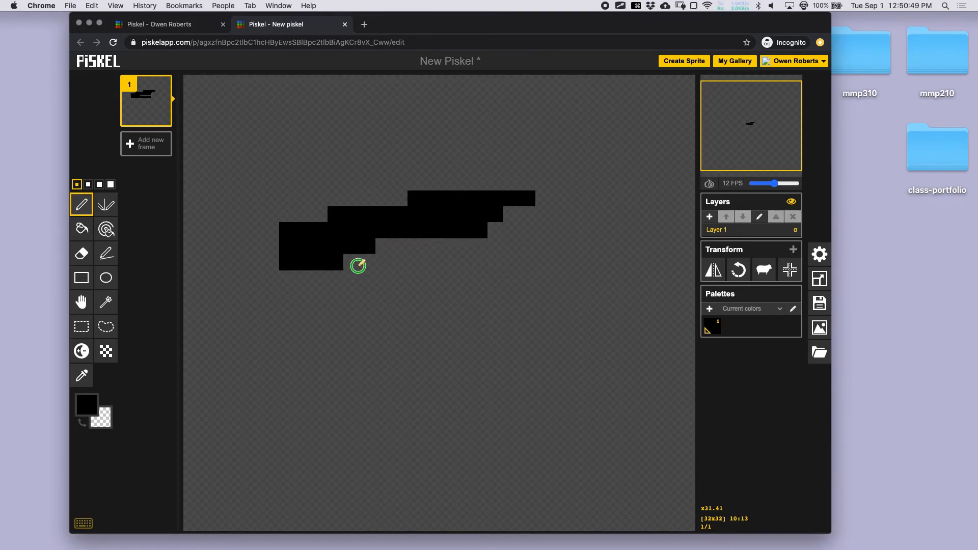
left_click_drag(290, 261, 365, 251)
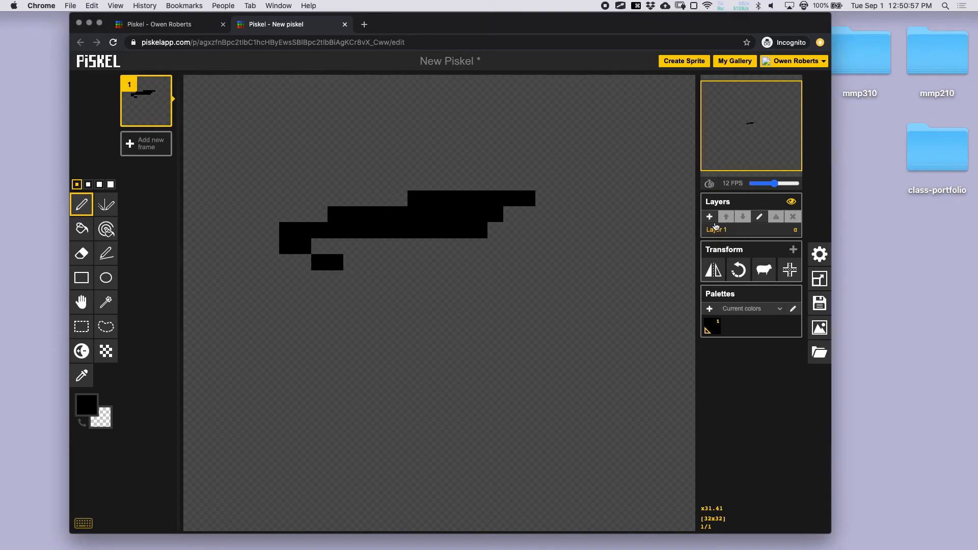
- Draw and partly erase a blocky shape on Layer 2, then delete that layer
mouse_move(421, 223)
left_mouse_down()
mouse_move(439, 216)
mouse_move(471, 246)
mouse_move(517, 233)
left_mouse_up()
mouse_move(382, 225)
left_mouse_down()
mouse_move(467, 215)
mouse_move(388, 231)
mouse_move(454, 230)
mouse_move(393, 250)
mouse_move(421, 227)
left_mouse_up()
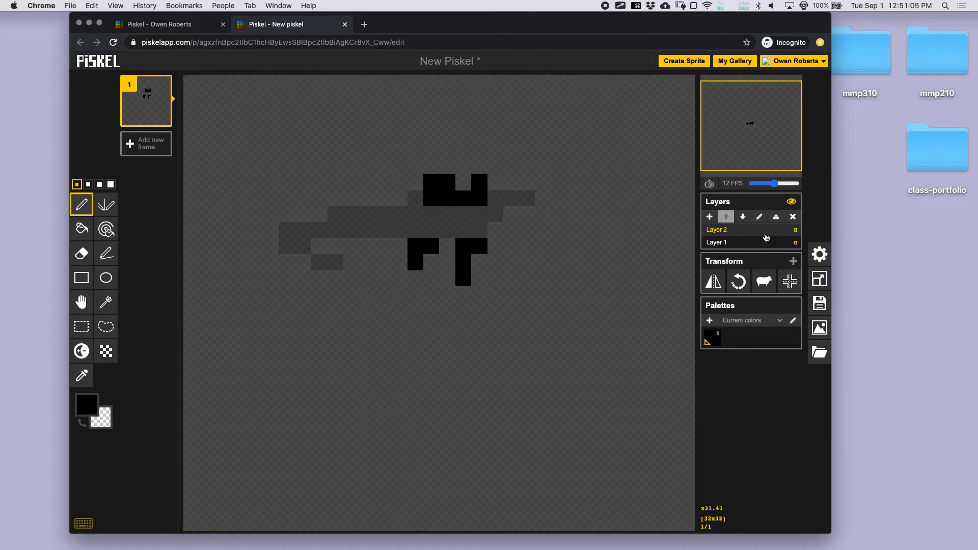
left_click(792, 216)
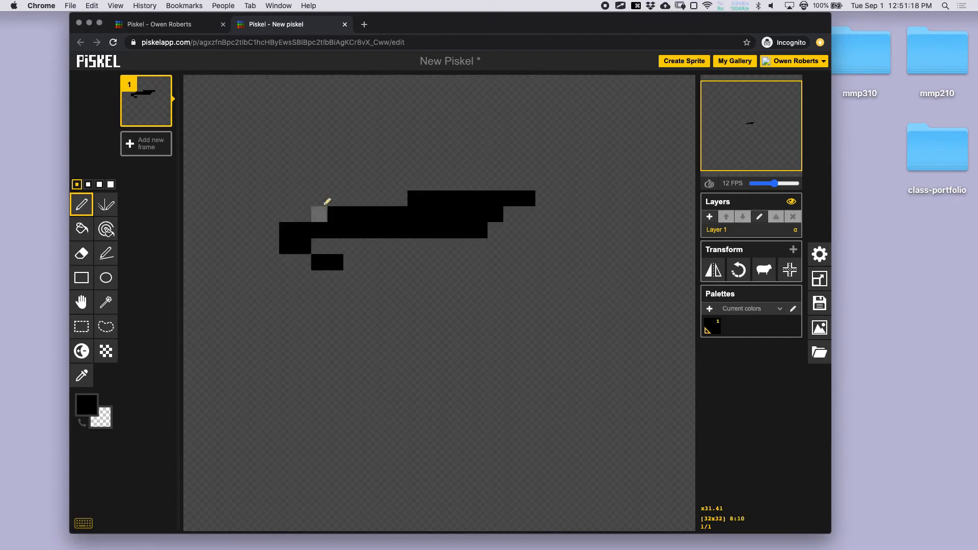
- Rectangle-select the whole drawing and delete it to empty the canvas
left_click(82, 326)
mouse_move(253, 115)
left_mouse_down()
mouse_move(411, 251)
mouse_move(611, 331)
left_mouse_up()
key("Delete")
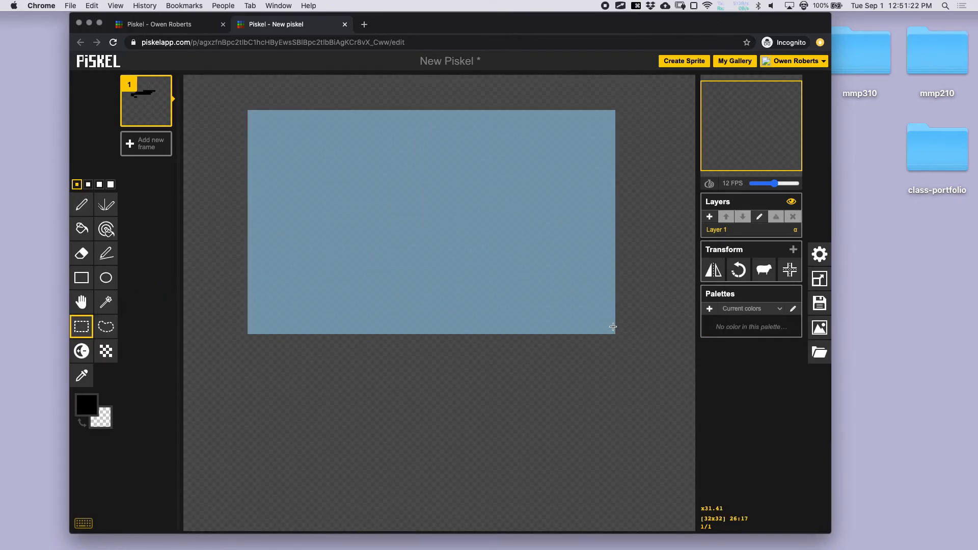
- Choose the Pen and set the secondary colour to darker green #52c774
left_click(82, 204)
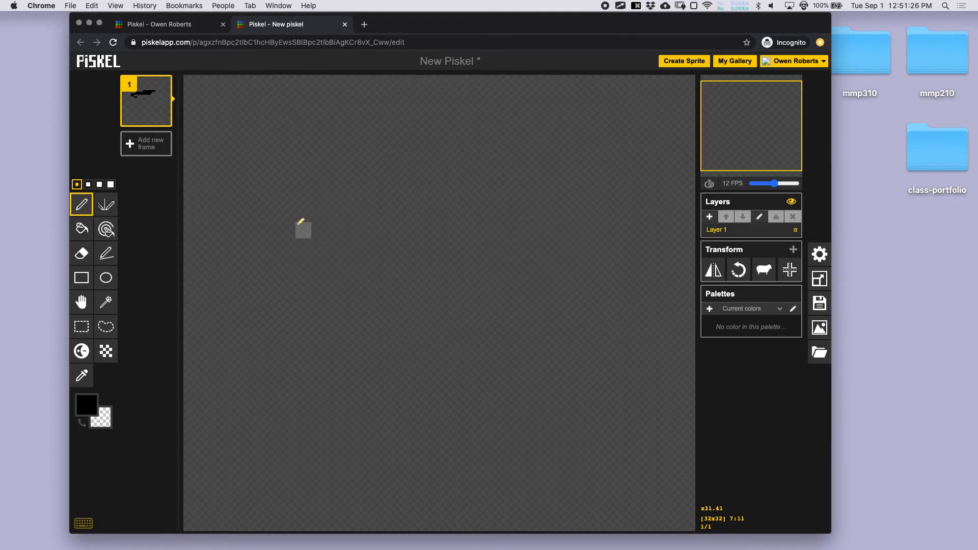
left_click(105, 423)
left_click(154, 473)
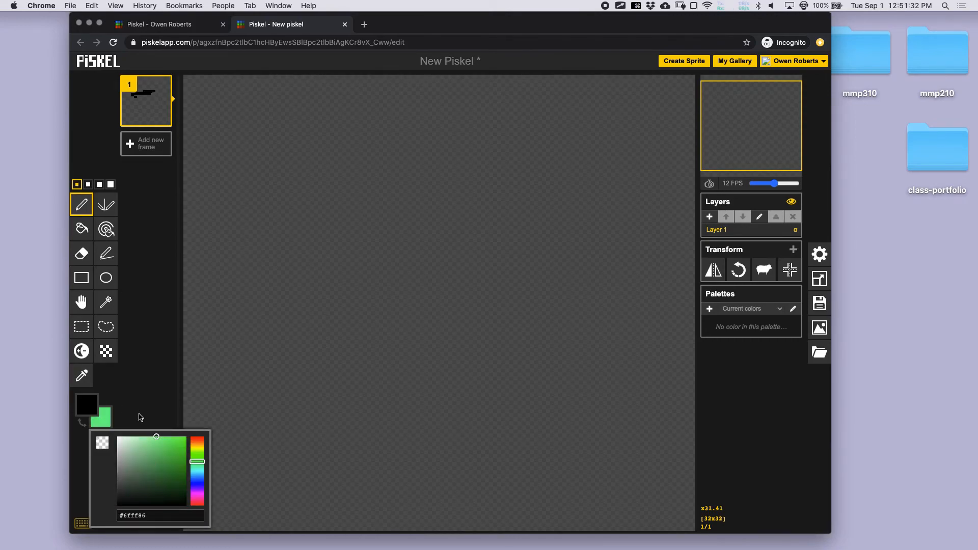
left_click_drag(192, 462, 192, 464)
left_click(158, 452)
left_click(143, 408)
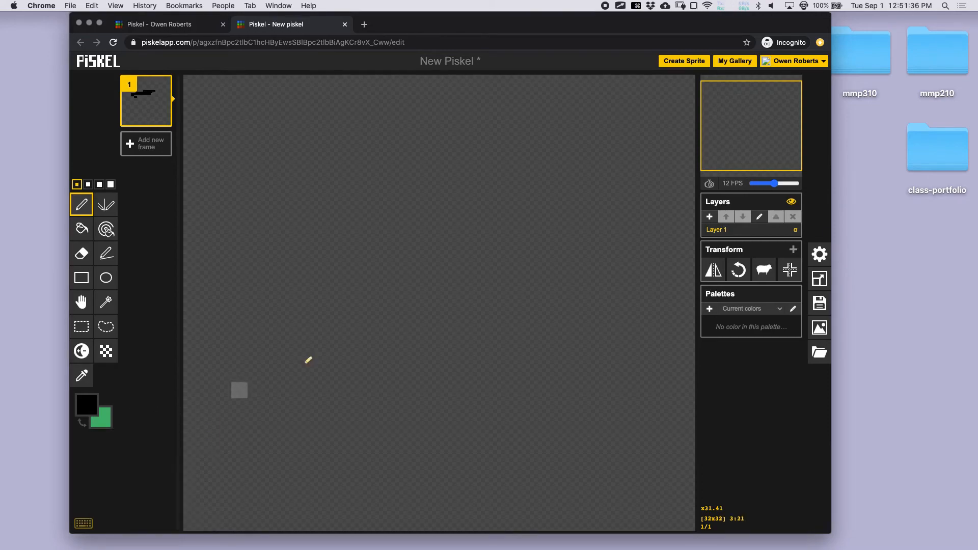
- Draw a black ring and bucket-fill its interior and remaining holes with green
mouse_move(303, 359)
left_mouse_down()
mouse_move(283, 226)
mouse_move(491, 167)
mouse_move(527, 338)
mouse_move(337, 401)
mouse_move(316, 357)
left_mouse_up()
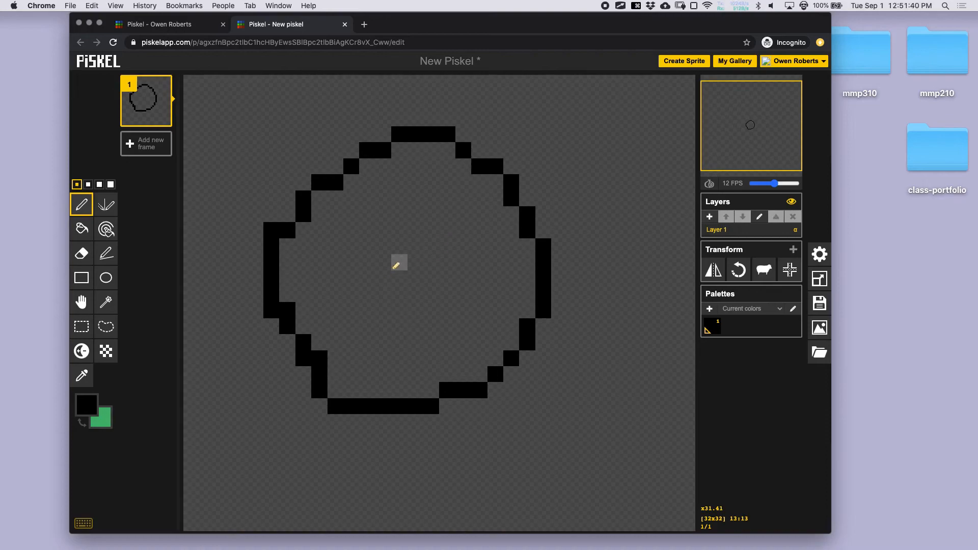
mouse_move(357, 277)
left_mouse_down()
mouse_move(350, 283)
mouse_move(333, 270)
mouse_move(352, 216)
mouse_move(308, 227)
mouse_move(369, 198)
mouse_move(387, 264)
mouse_move(438, 271)
mouse_move(415, 294)
left_mouse_up()
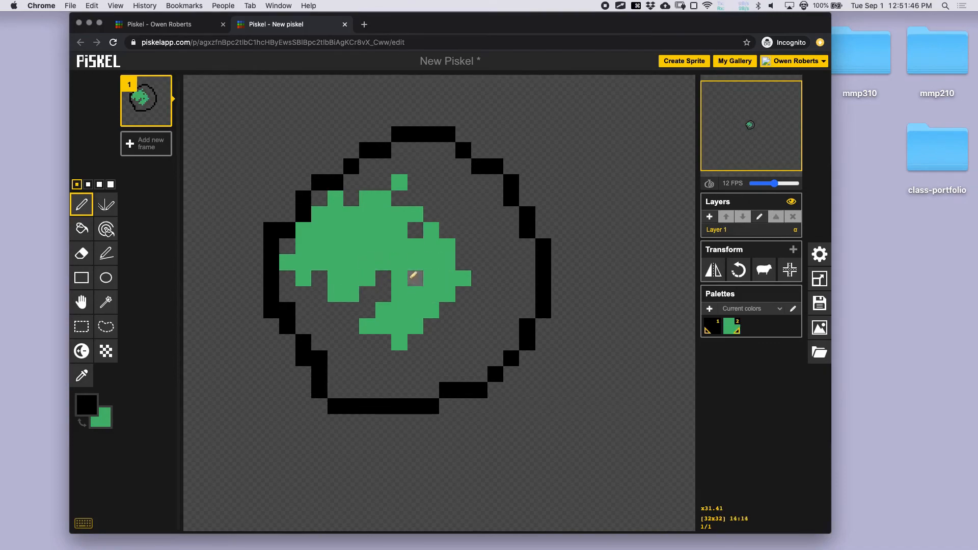
left_click(81, 229)
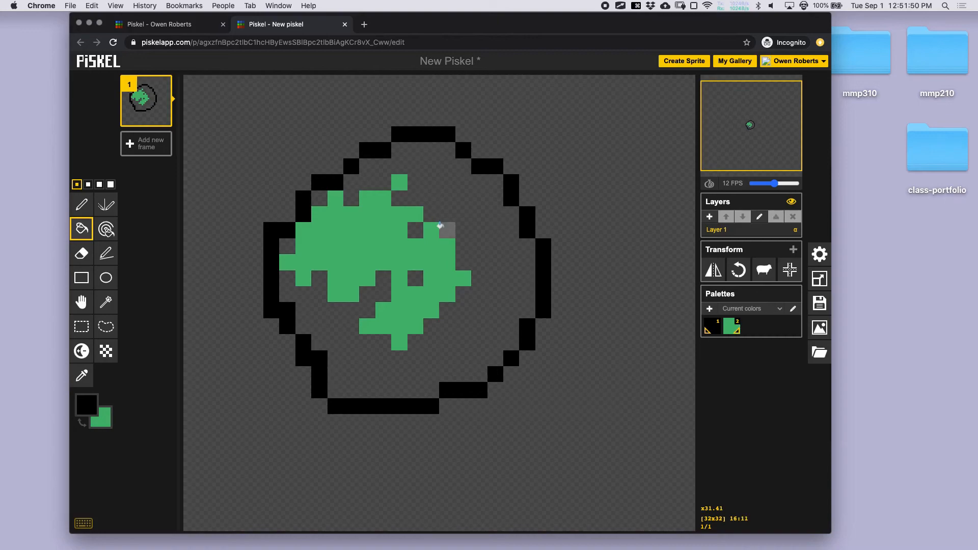
left_click(445, 198)
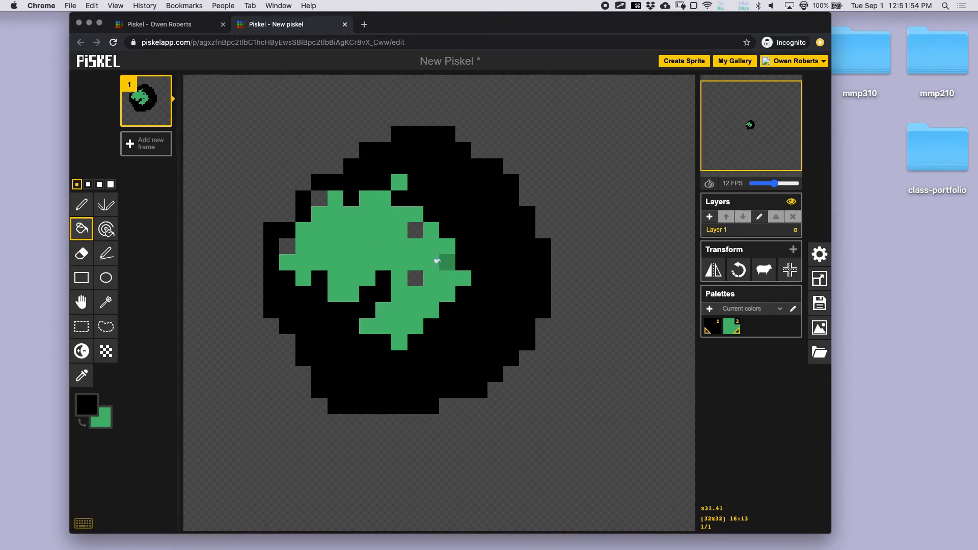
key("super+z")
right_click(446, 207)
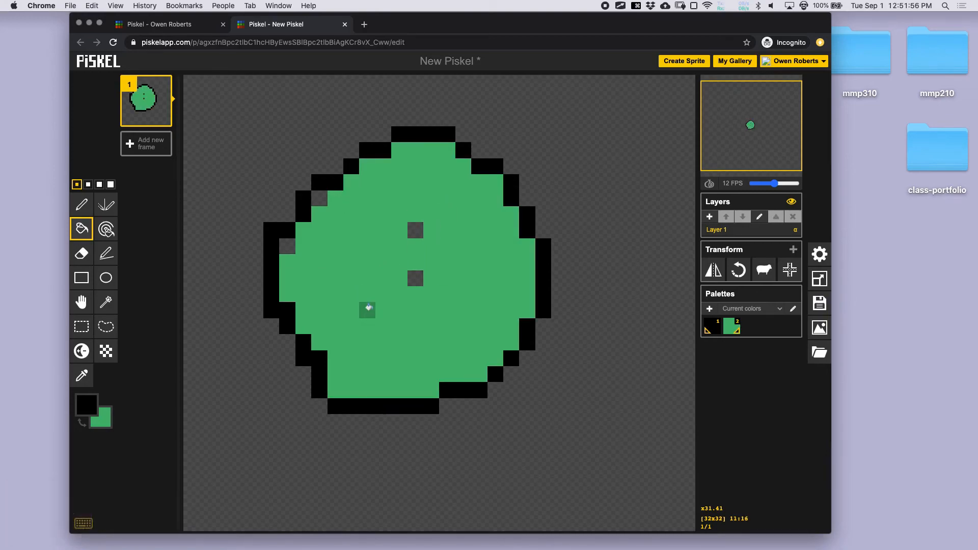
right_click(411, 235)
right_click(414, 278)
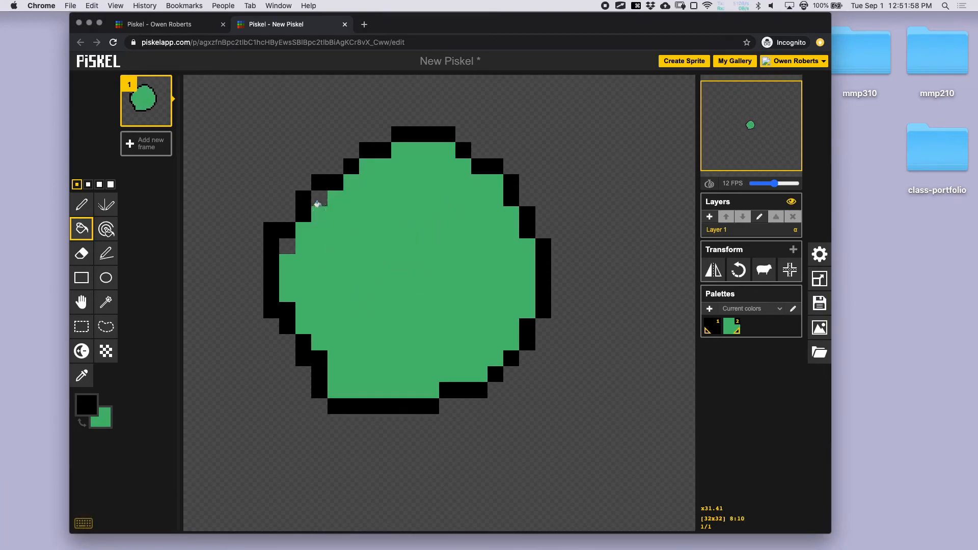
right_click(319, 200)
right_click(287, 246)
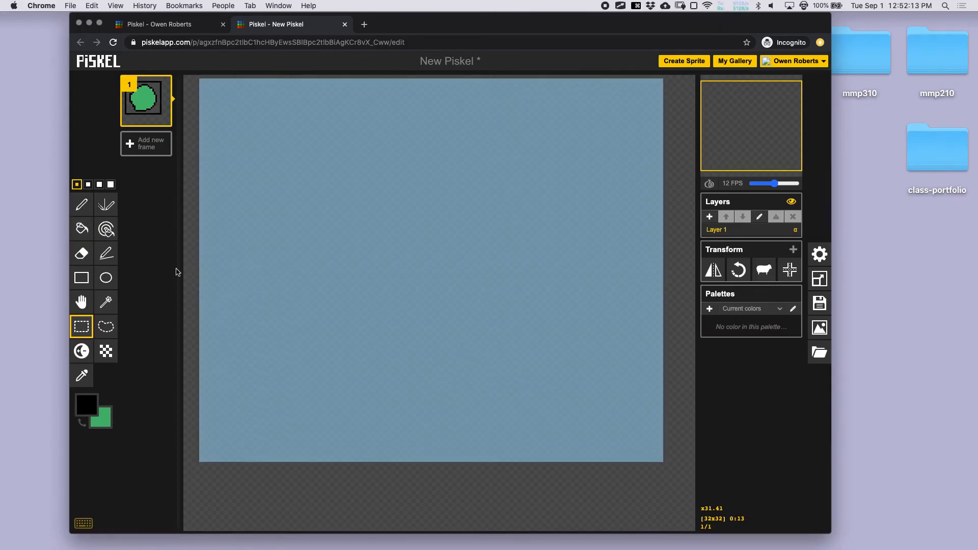
- Clear the circle, draw a black smiley with two vertical eyes and a smile, and open Resize
key("Delete")
left_click(81, 205)
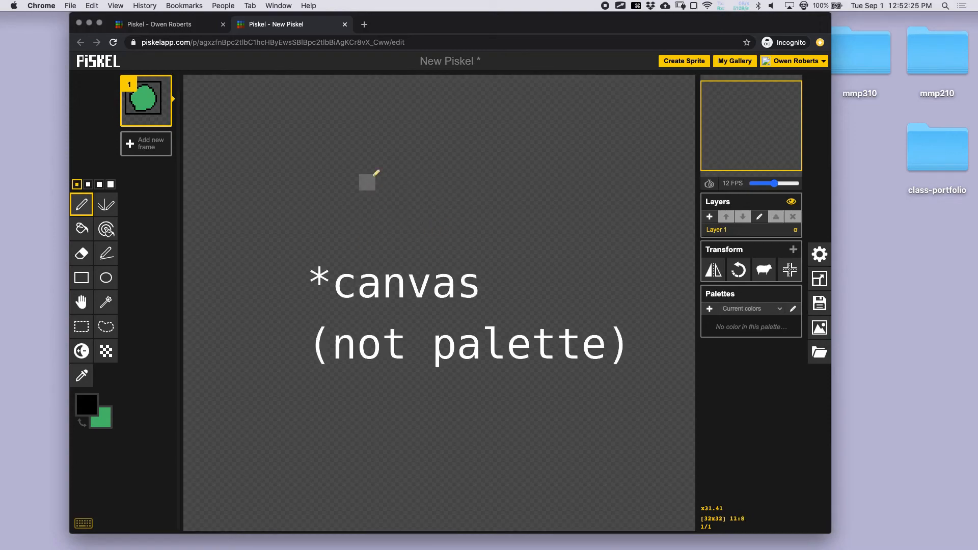
left_click_drag(367, 166, 367, 294)
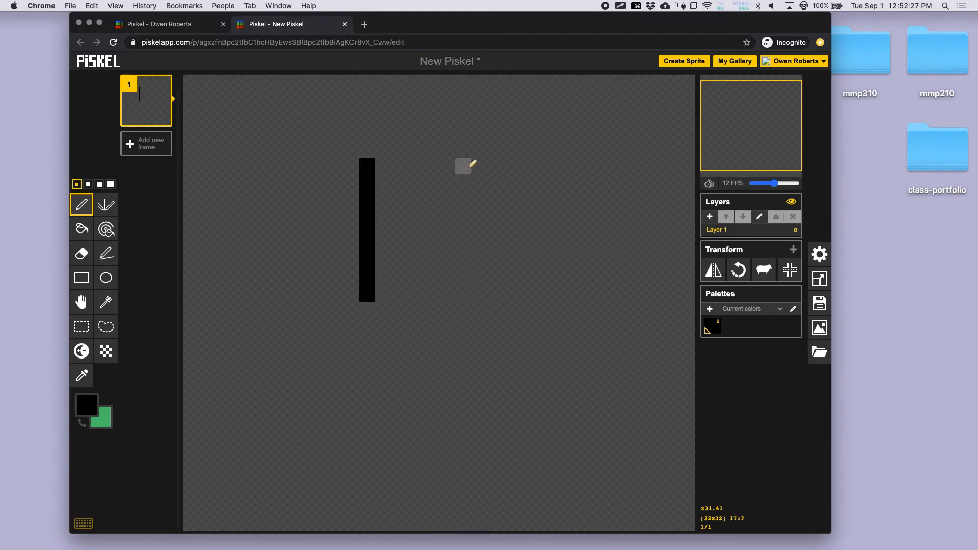
left_click_drag(480, 166, 463, 326)
mouse_move(303, 340)
left_mouse_down()
mouse_move(328, 422)
mouse_move(543, 390)
left_mouse_up()
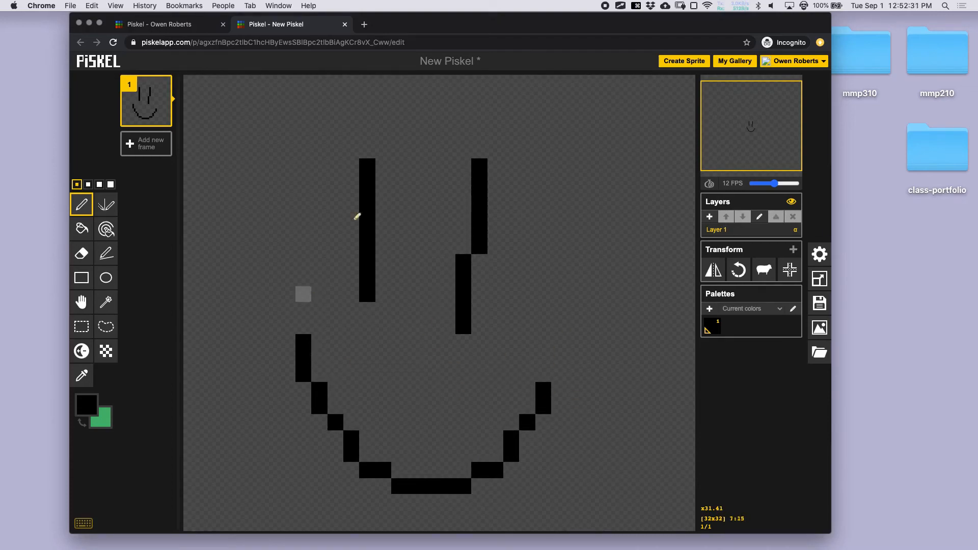
mouse_move(749, 131)
left_click(822, 279)
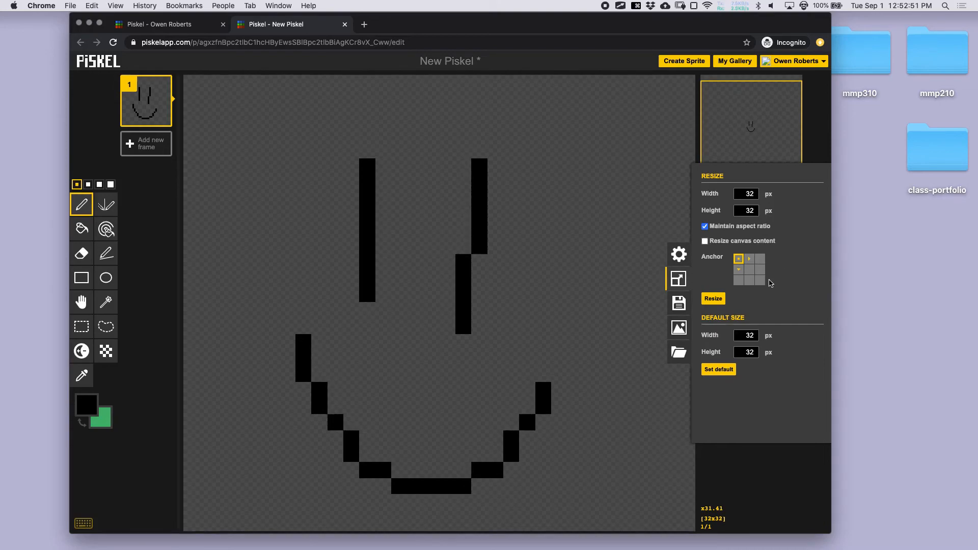
- Resize the canvas to 64×64 with a centre anchor, then draw a head outline around the face
left_click(749, 269)
left_click(711, 301)
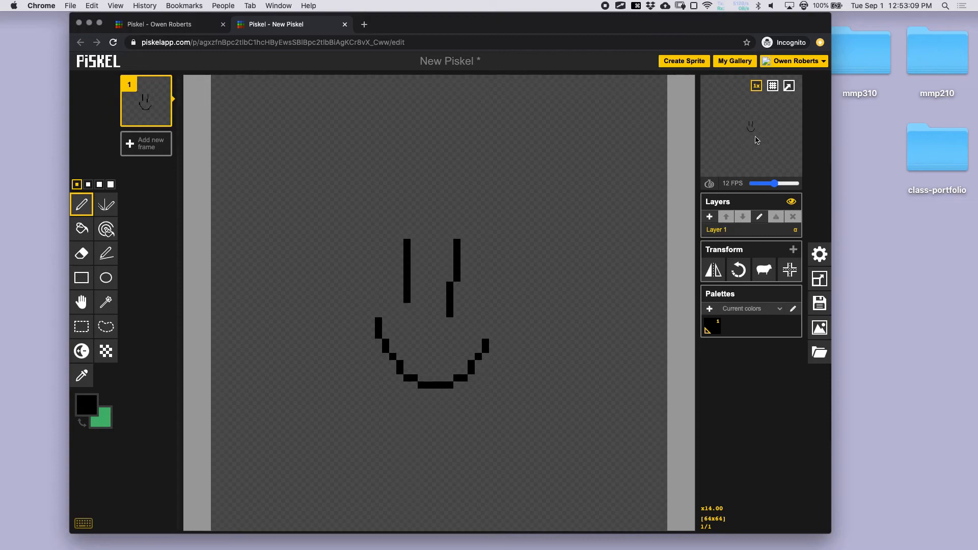
mouse_move(327, 177)
left_mouse_down()
mouse_move(380, 170)
mouse_move(578, 421)
left_mouse_up()
mouse_move(543, 447)
left_mouse_down()
mouse_move(319, 174)
mouse_move(344, 164)
left_mouse_up()
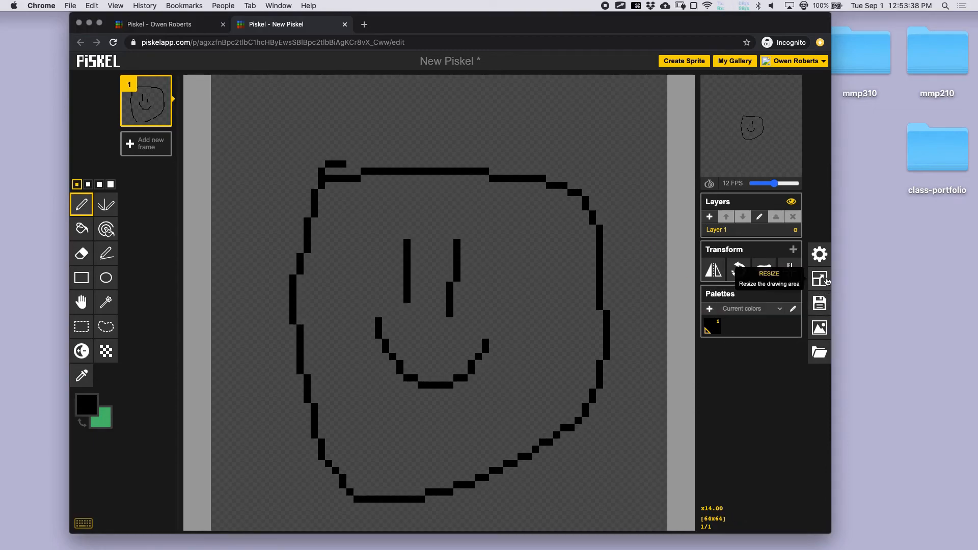
- Delete the smiley and head outline with a rectangle selection, then choose the Pen at 2-pixel size
left_click(820, 327)
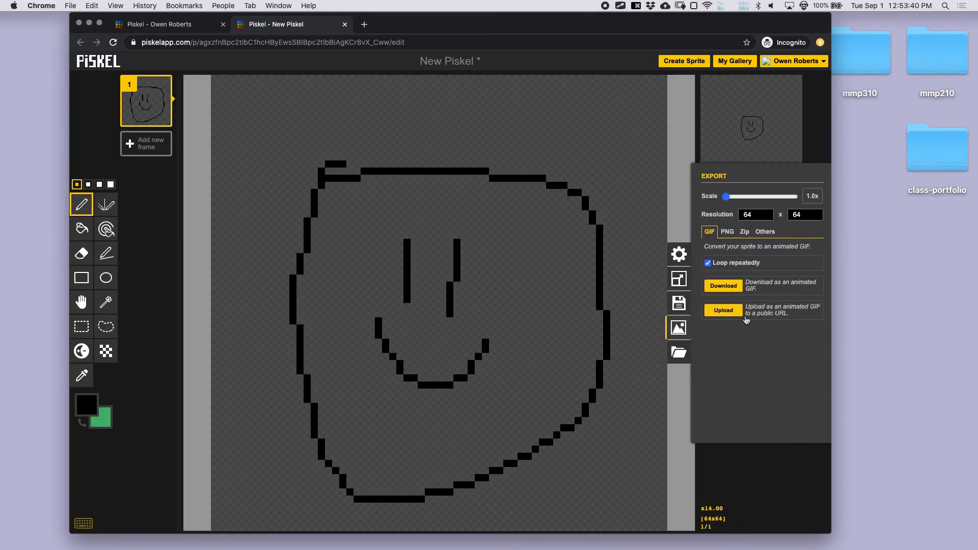
left_click(678, 328)
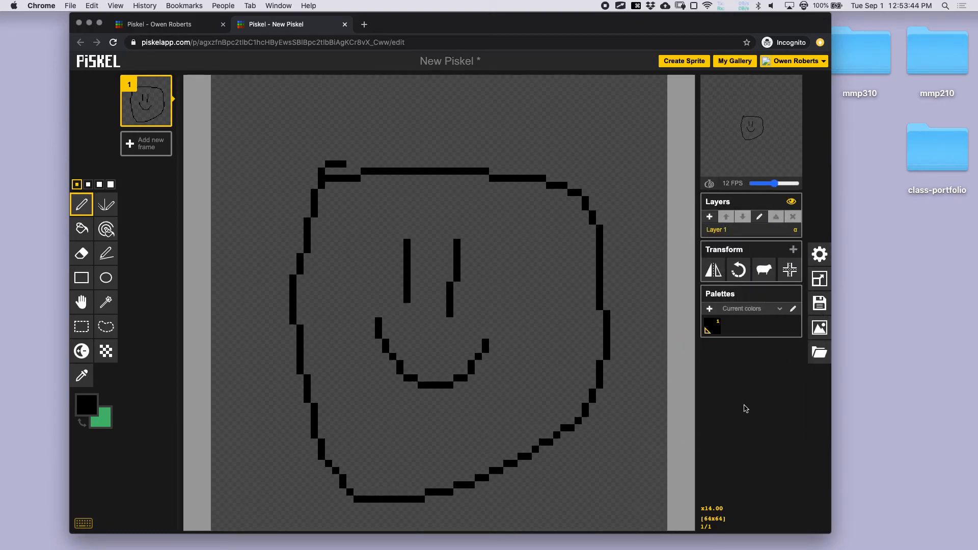
left_click(81, 326)
mouse_move(277, 134)
left_mouse_down()
mouse_move(597, 471)
mouse_move(616, 510)
left_mouse_up()
key("Delete")
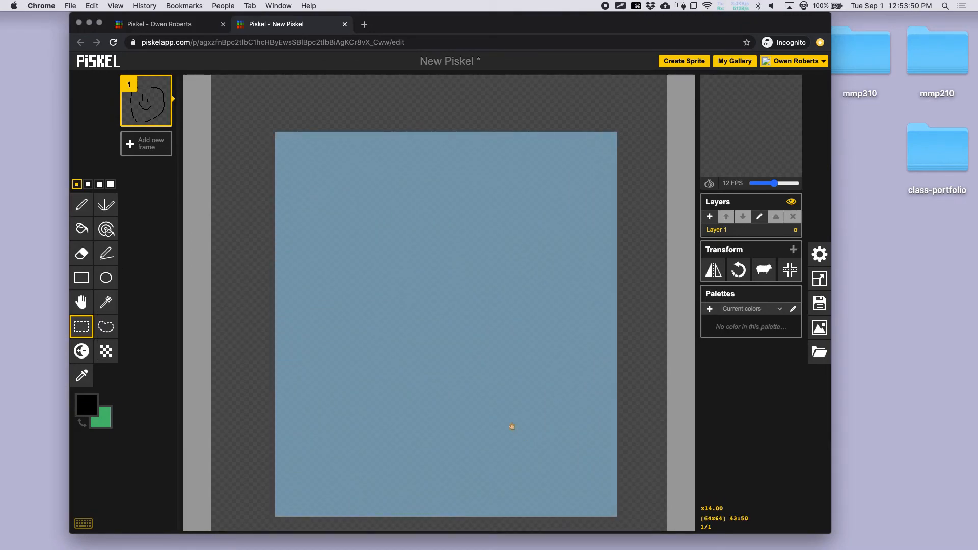
left_click(82, 204)
left_click(88, 185)
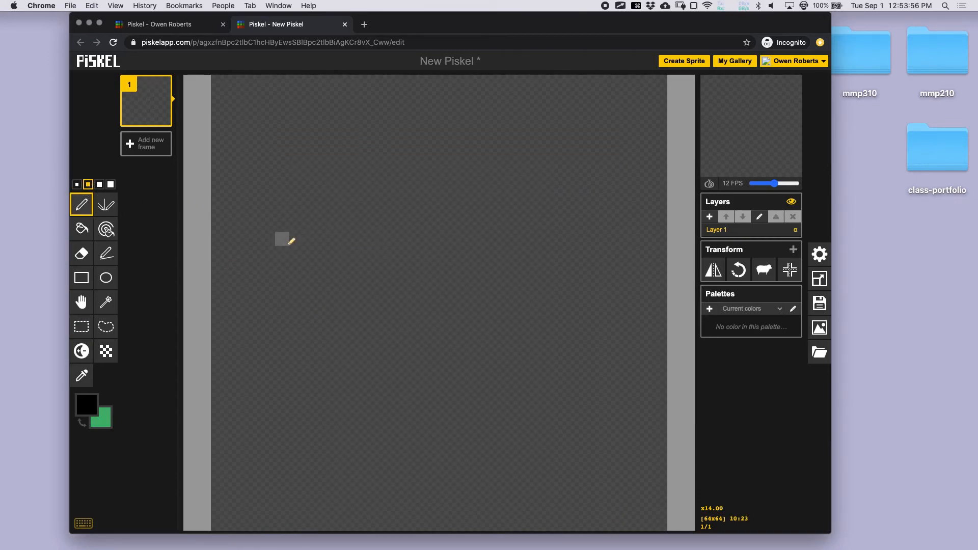
- With the Vertical Mirror pen, try and undo mirrored shapes, then draw two n-shaped eye arches
left_click(108, 207)
mouse_move(362, 260)
left_mouse_down()
mouse_move(373, 180)
mouse_move(407, 244)
mouse_move(368, 261)
left_mouse_up()
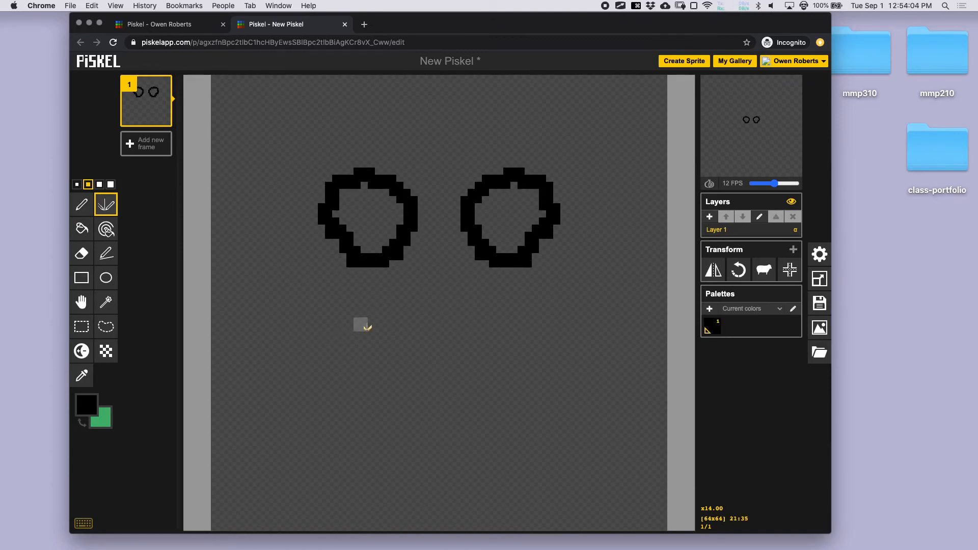
key("super+z")
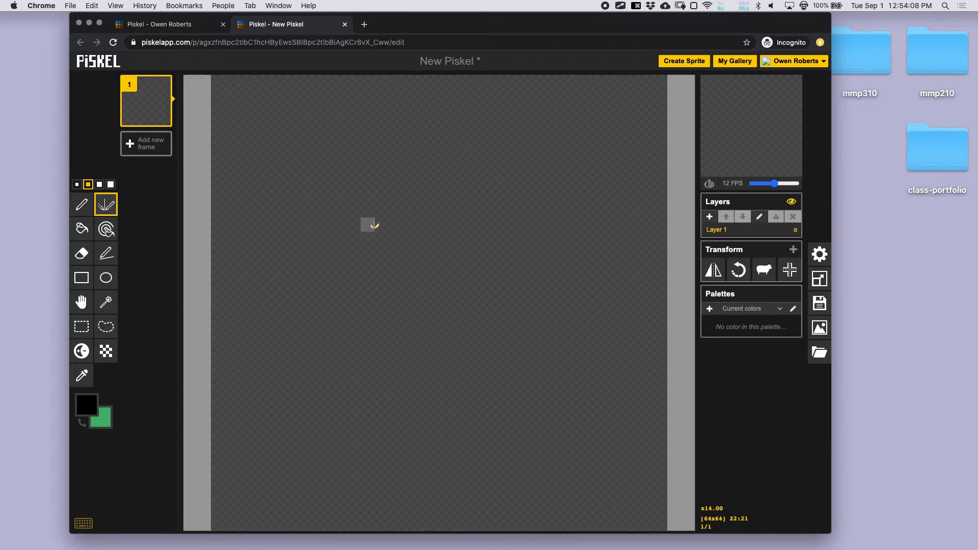
mouse_move(359, 221)
left_mouse_down()
mouse_move(319, 195)
mouse_move(397, 165)
mouse_move(383, 212)
mouse_move(360, 214)
left_mouse_up()
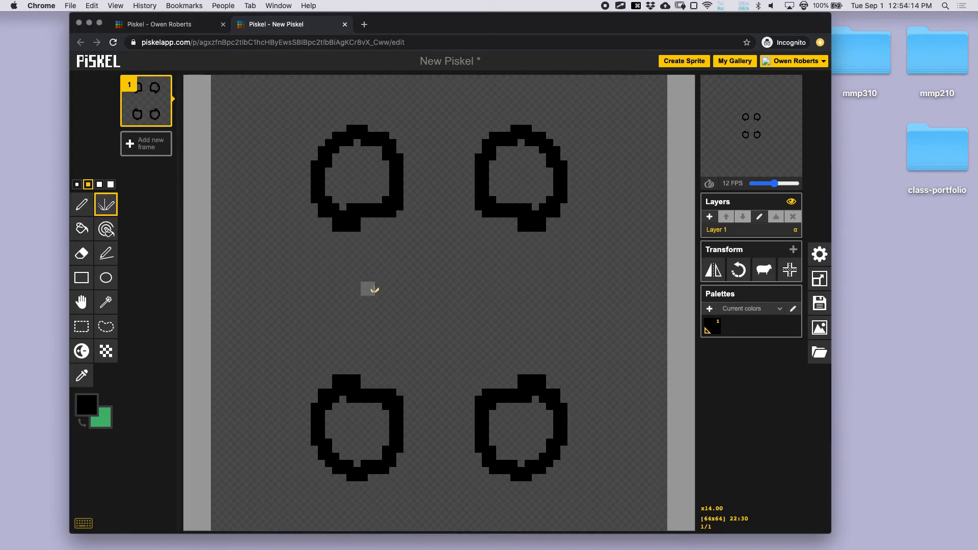
key("super+z")
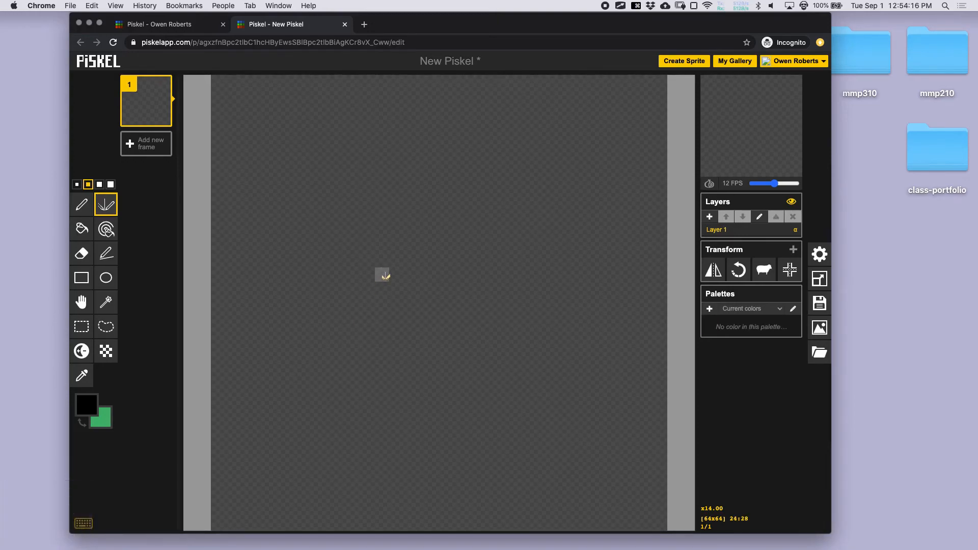
mouse_move(377, 239)
left_mouse_down()
mouse_move(420, 171)
mouse_move(402, 240)
left_mouse_up()
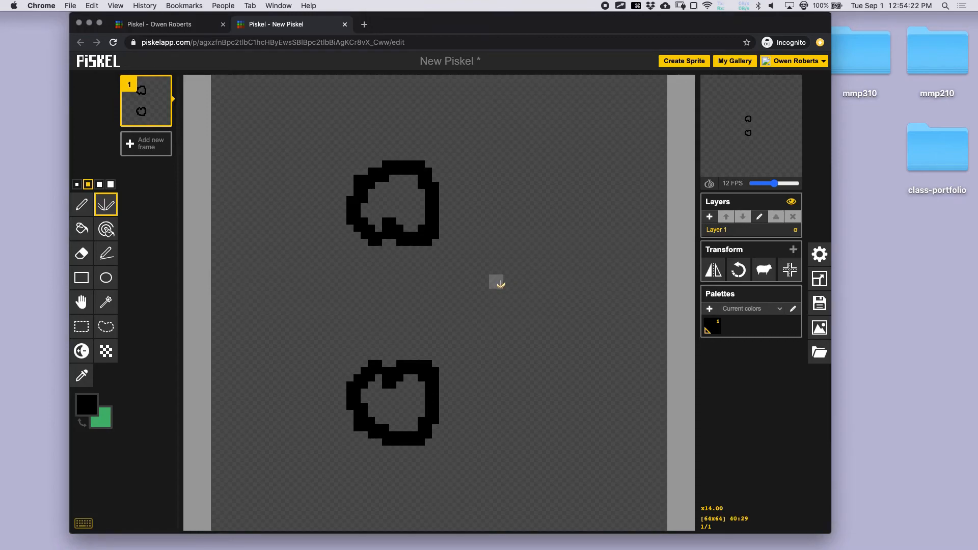
key("super+z")
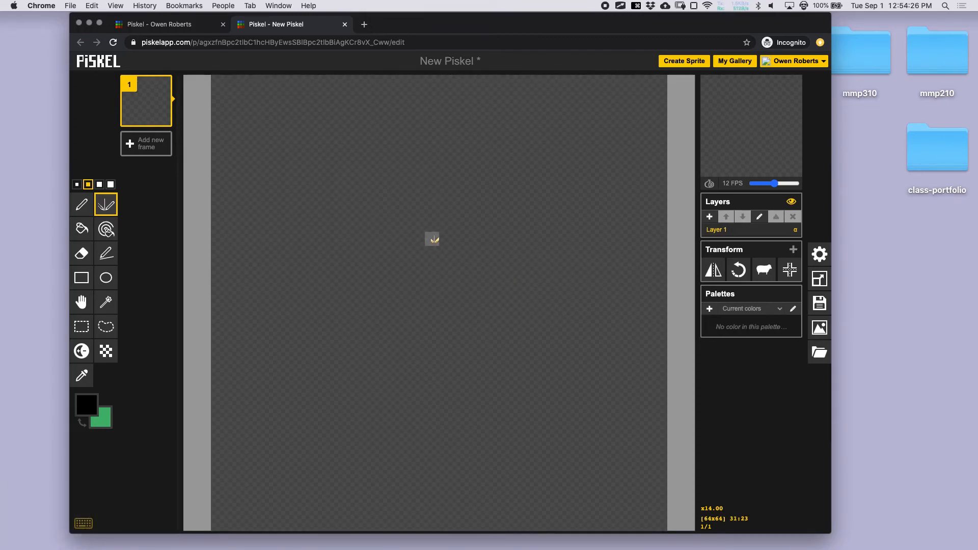
mouse_move(336, 251)
left_mouse_down()
mouse_move(408, 188)
mouse_move(425, 257)
left_mouse_up()
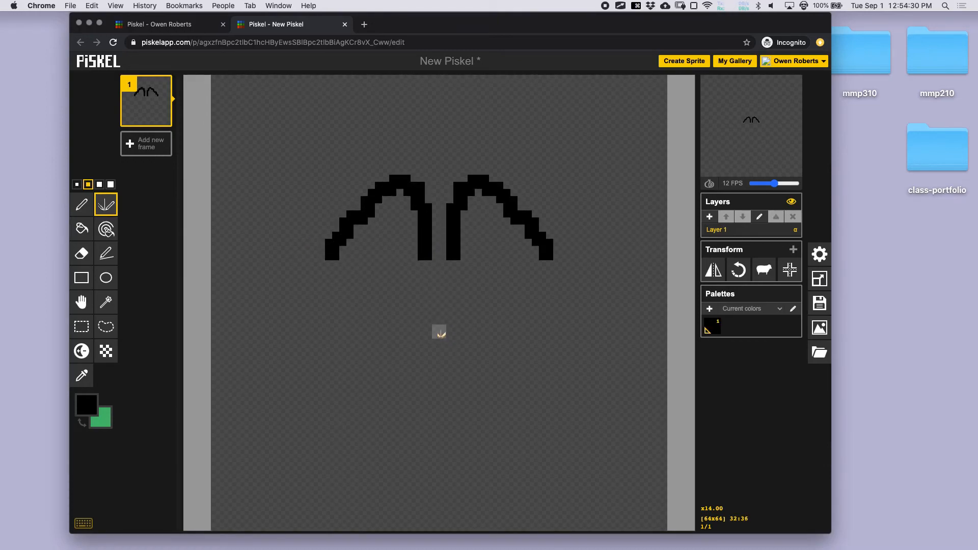
key("super+z")
mouse_move(351, 240)
left_mouse_down()
mouse_move(362, 212)
mouse_move(402, 206)
mouse_move(403, 239)
left_mouse_up()
- Draw a wide curved smile under the eyes with the plain Pen
left_click(82, 205)
mouse_move(367, 337)
left_mouse_down()
mouse_move(407, 364)
mouse_move(516, 337)
left_mouse_up()
left_click(510, 350)
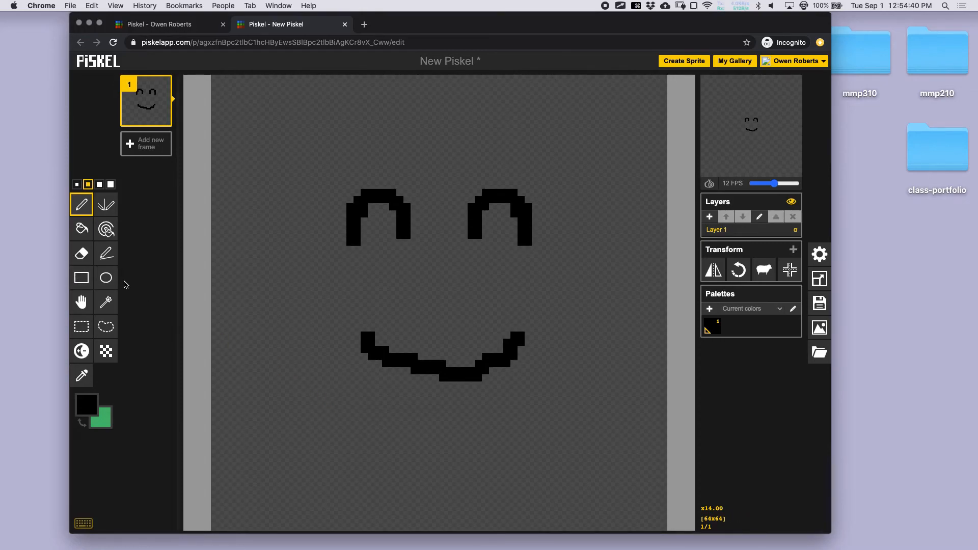
- Draw a thick square outline around the smiley face and a round glasses ring around each eye
left_click(82, 278)
left_click_drag(307, 136, 585, 435)
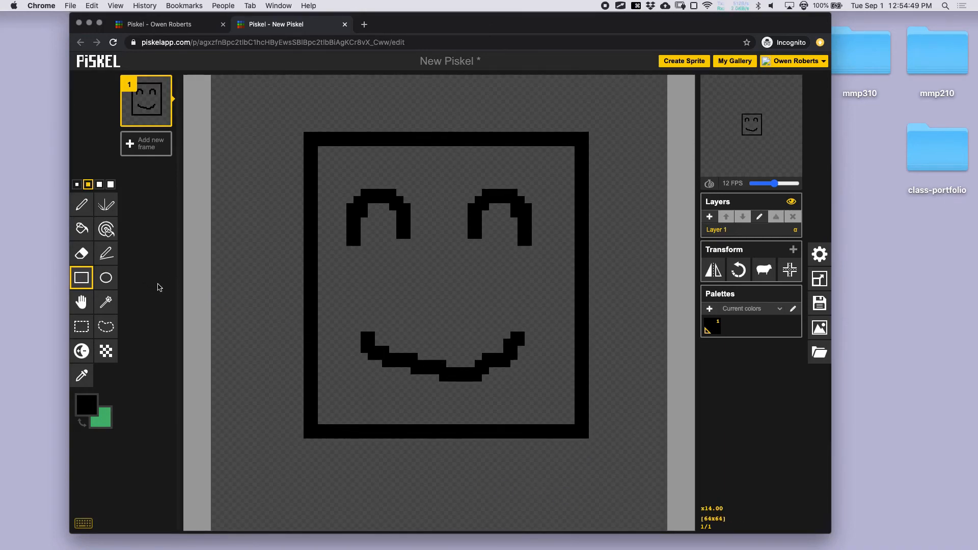
left_click(106, 278)
left_click_drag(312, 160, 452, 300)
left_click_drag(456, 167, 615, 314)
left_click_drag(435, 149, 585, 316)
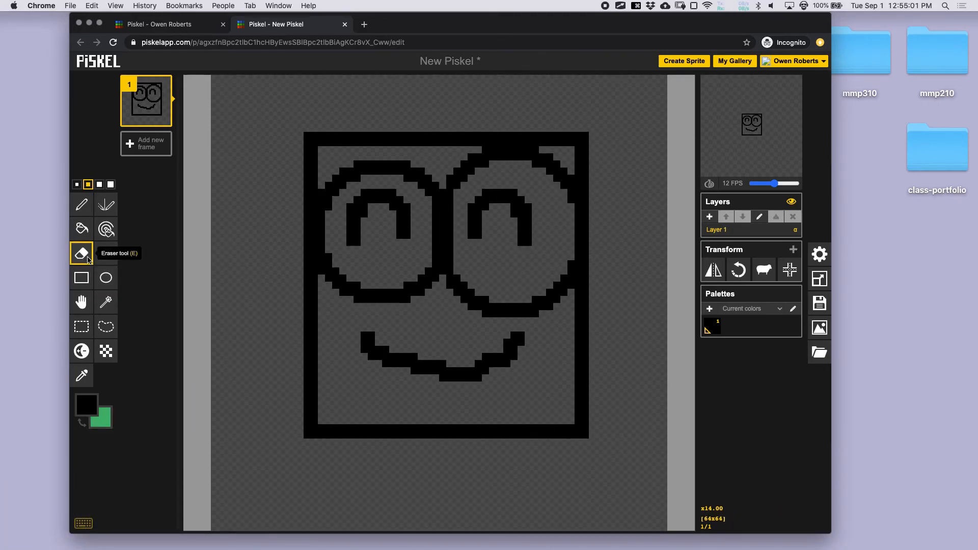
- Fill both lenses, the lower face, the strip above the eyes and the top corner green
left_click(81, 228)
left_click(422, 246)
left_click(438, 324)
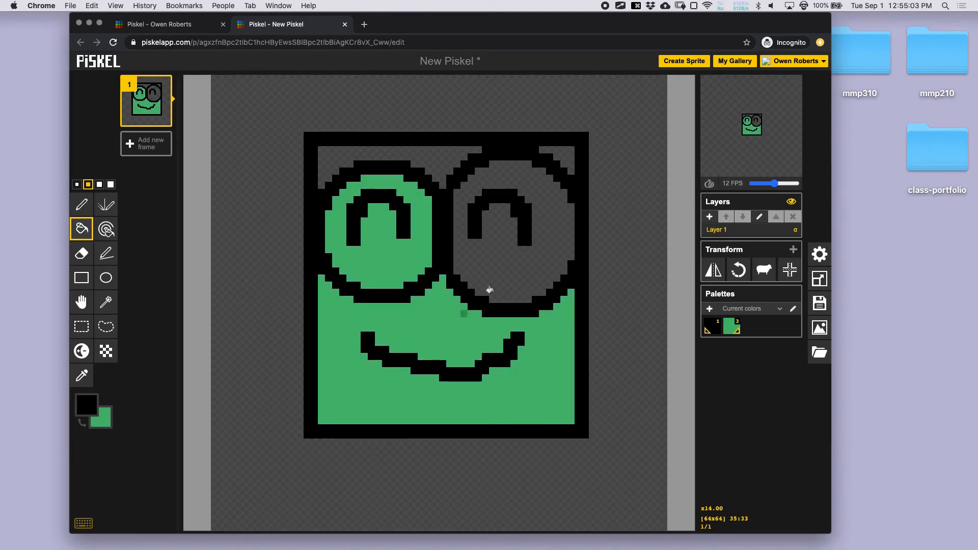
left_click(517, 278)
left_click(465, 152)
left_click(571, 154)
- Try checkered dither strokes along the bottom and top, then undo them all with Cmd+Z
key("p")
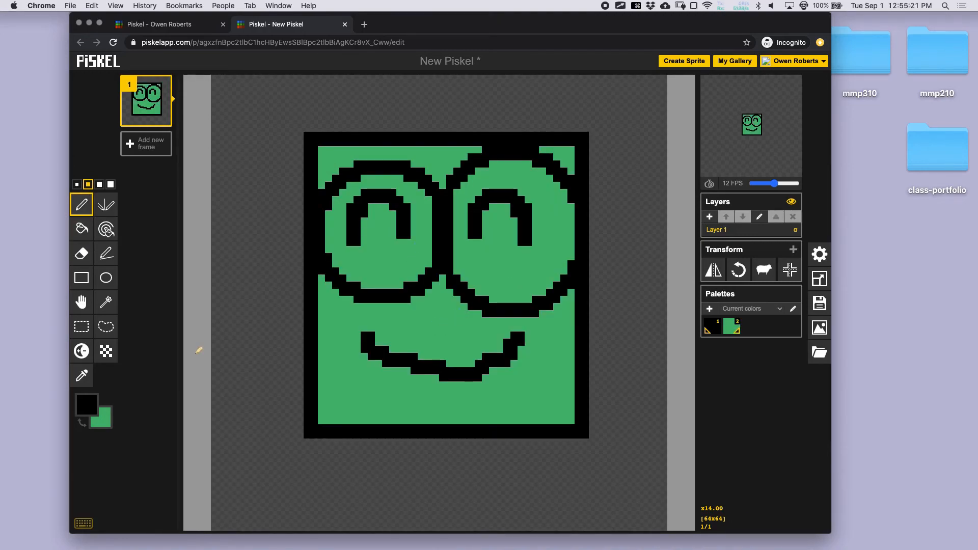
left_click(106, 351)
mouse_move(372, 392)
left_mouse_down()
mouse_move(396, 405)
mouse_move(364, 412)
mouse_move(420, 415)
mouse_move(337, 415)
mouse_move(566, 422)
left_mouse_up()
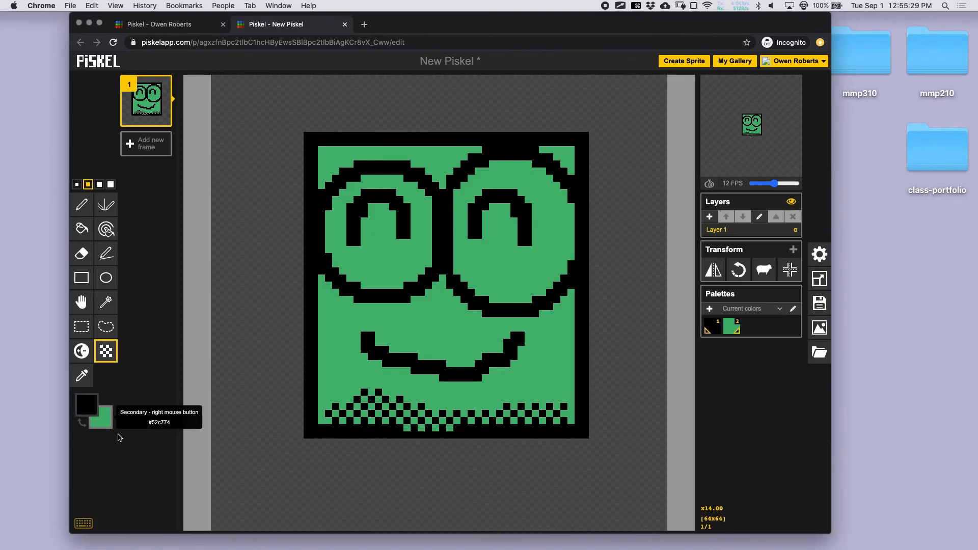
left_click_drag(331, 427, 524, 420)
mouse_move(343, 134)
left_mouse_down()
mouse_move(368, 120)
mouse_move(553, 145)
mouse_move(594, 118)
left_mouse_up()
key("super+z")
key("super+z")
key("super+z")
key("super+z")
key("super+z")
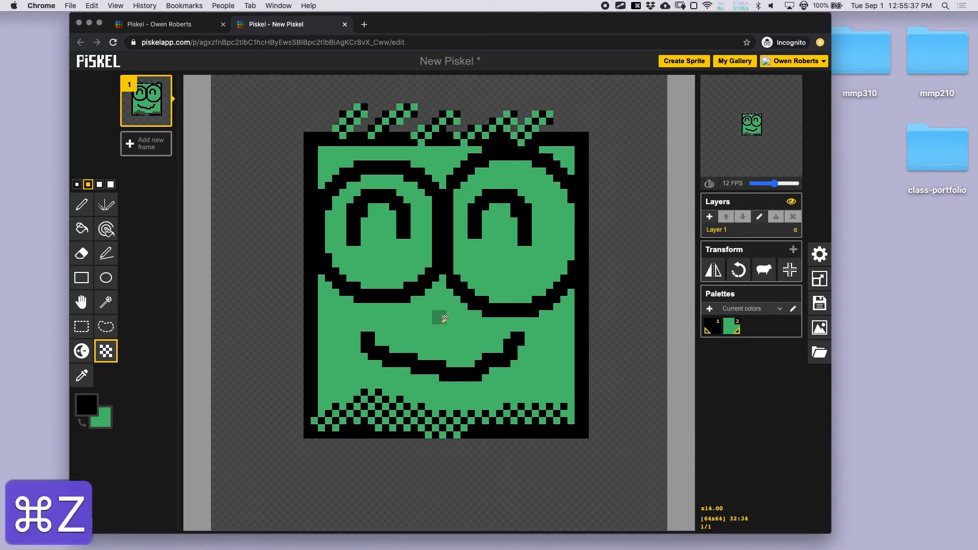
key("super+z")
key("super+z")
key("super+z")
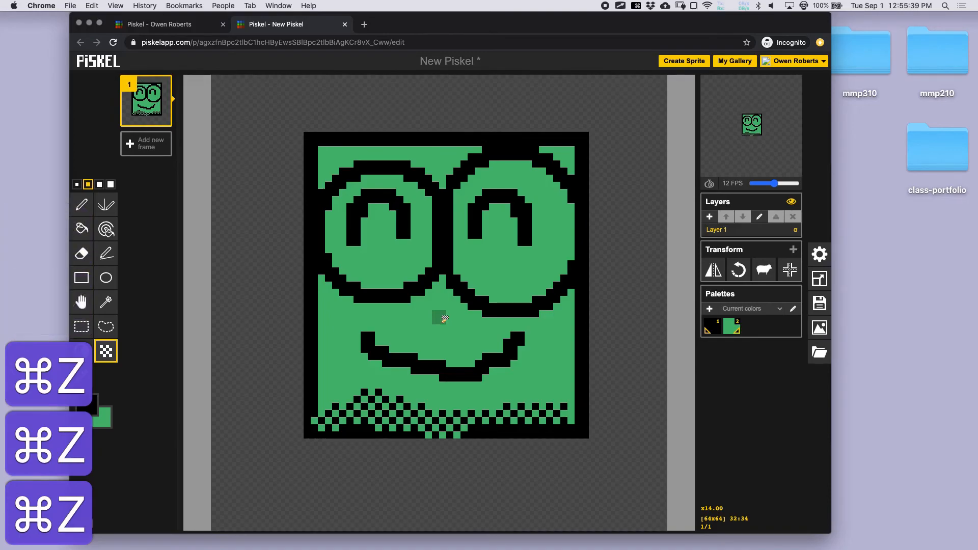
mouse_move(262, 139)
left_mouse_down()
mouse_move(258, 116)
mouse_move(219, 127)
mouse_move(240, 99)
left_mouse_up()
key("super+z")
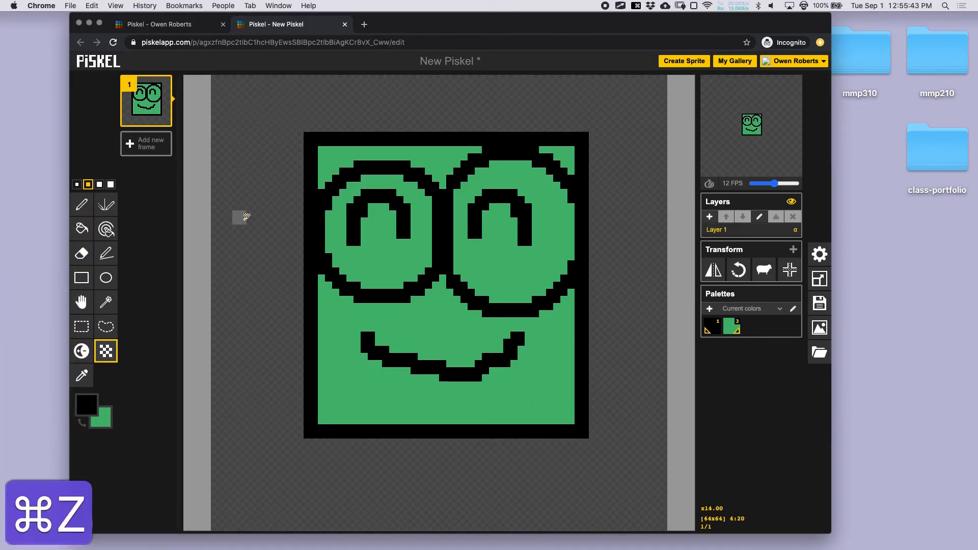
key("p")
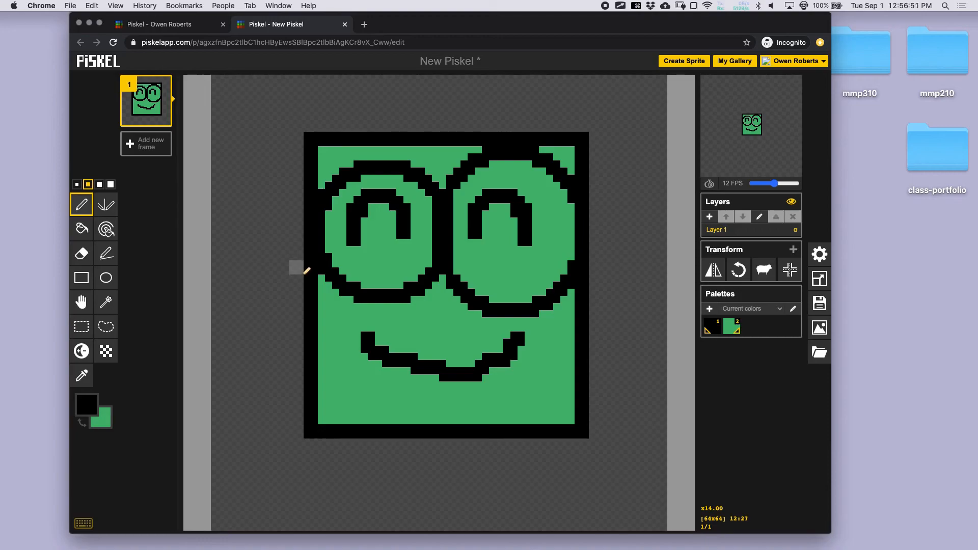
- Draw thin black arms on both sides of the green body and two legs beneath it
mouse_move(308, 285)
left_mouse_down()
mouse_move(267, 375)
mouse_move(261, 429)
left_mouse_up()
mouse_move(368, 439)
left_mouse_down()
mouse_move(366, 522)
mouse_move(389, 517)
left_mouse_up()
mouse_move(489, 432)
left_mouse_down()
mouse_move(486, 506)
mouse_move(510, 509)
left_mouse_up()
mouse_move(593, 275)
left_mouse_down()
mouse_move(621, 314)
mouse_move(633, 415)
left_mouse_up()
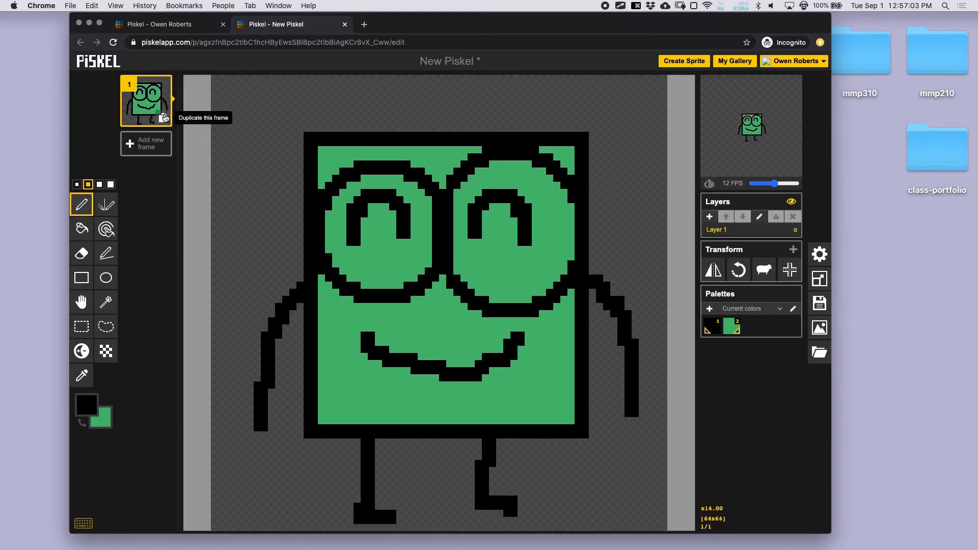
- Add a blank frame, then delete that empty second frame again
left_click(144, 148)
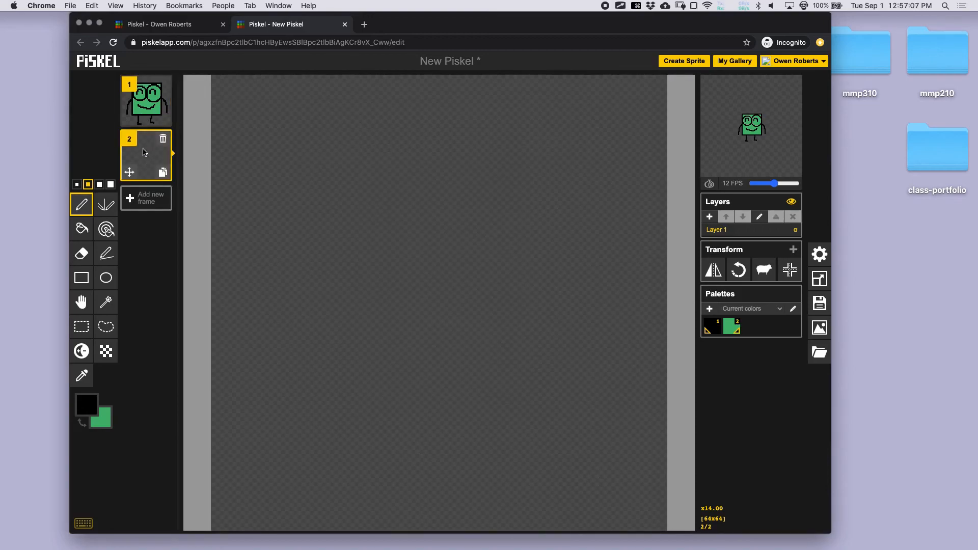
mouse_move(738, 118)
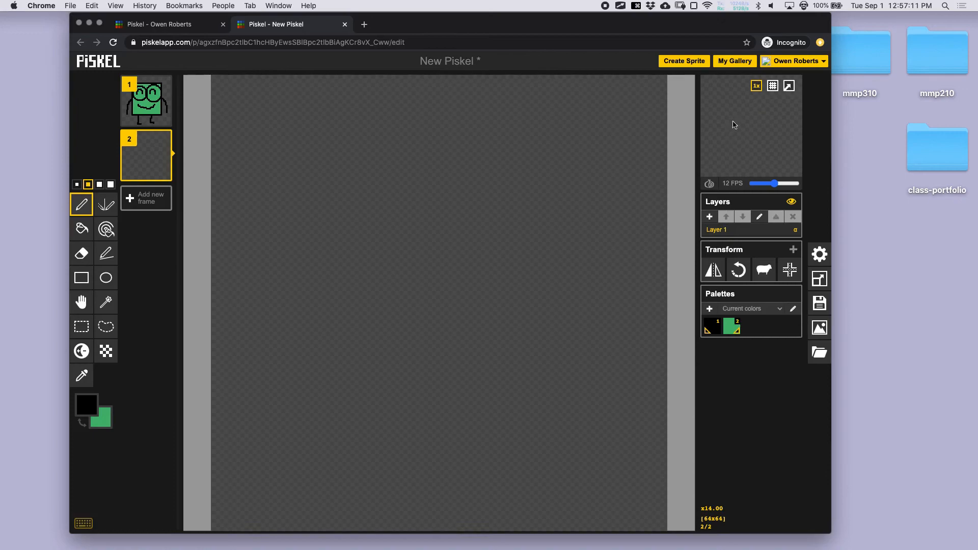
mouse_move(163, 160)
left_click(163, 141)
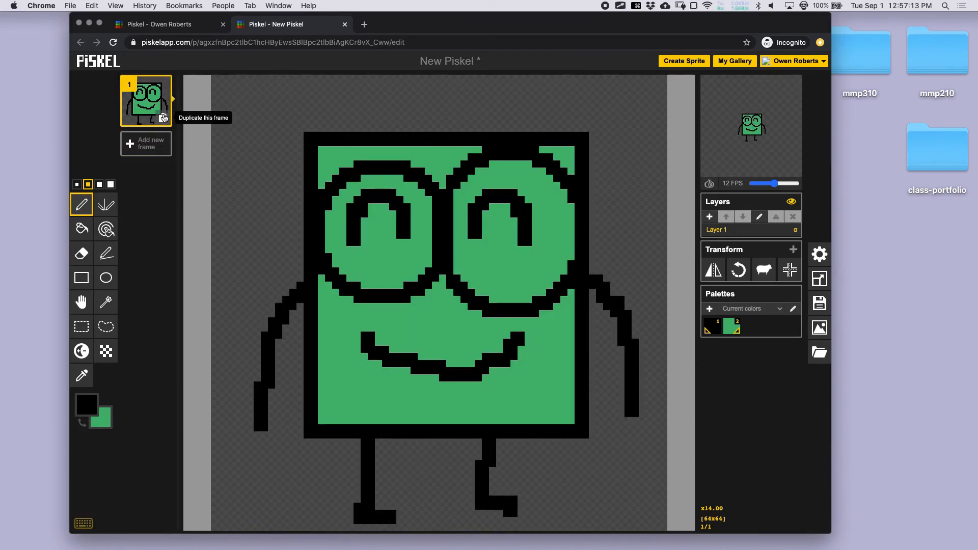
- Duplicate the character frame repeatedly to create identical frames 2 through 5
left_click(163, 119)
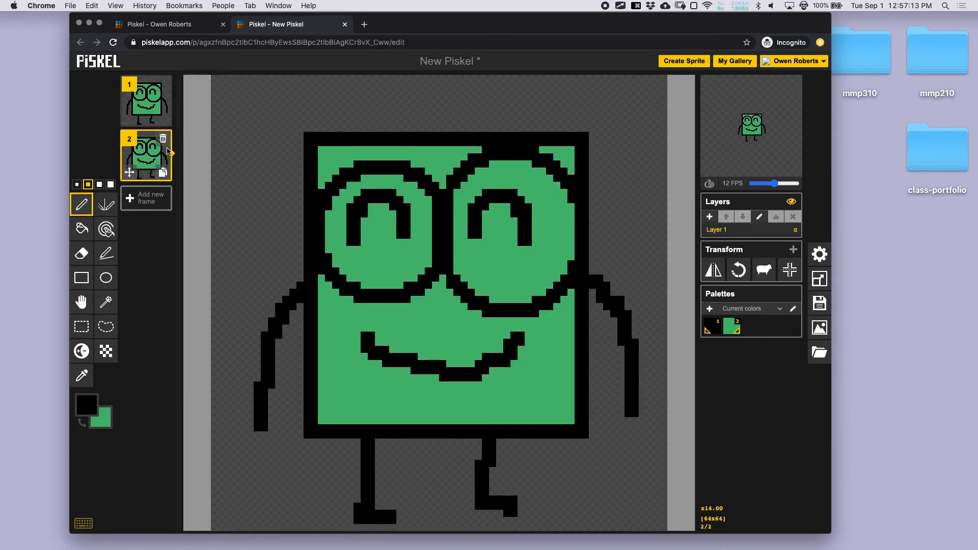
left_click(162, 176)
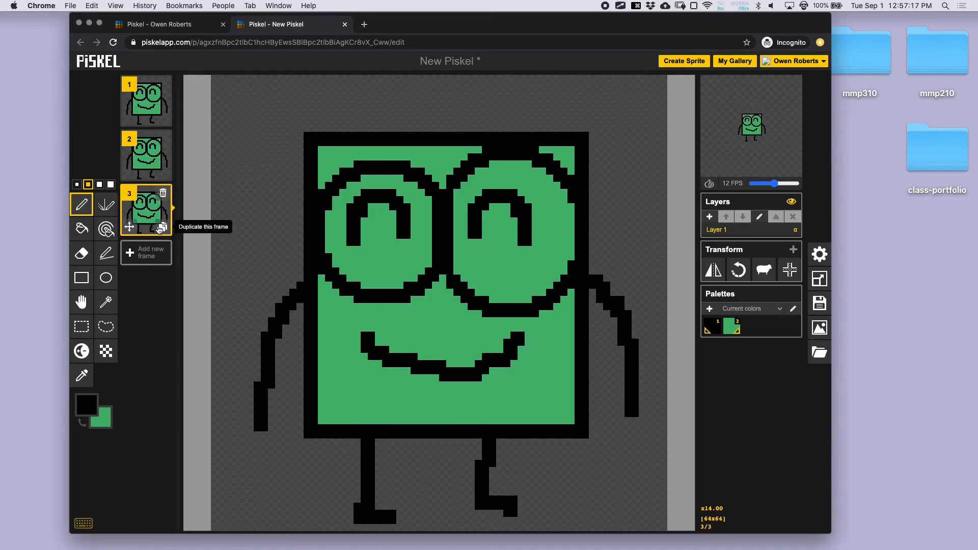
left_click(159, 229)
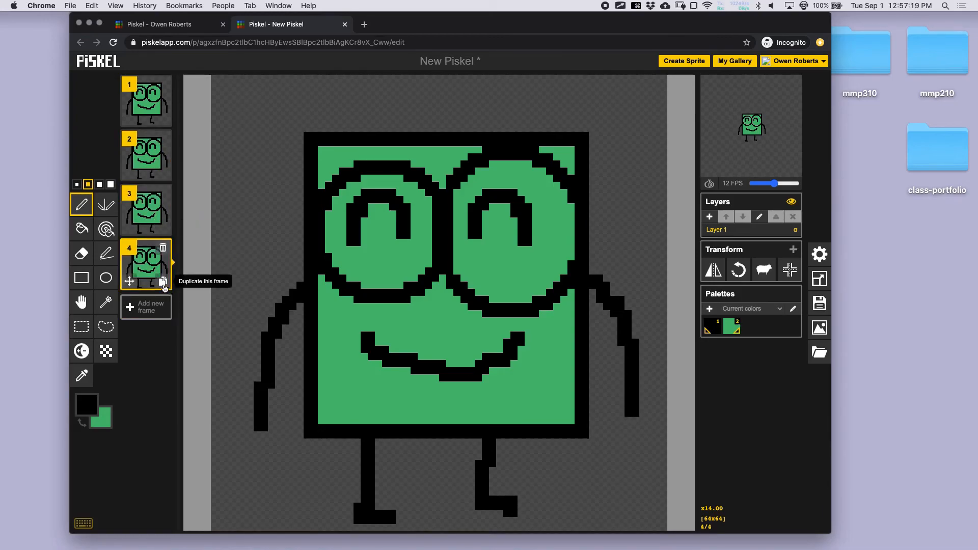
left_click(162, 282)
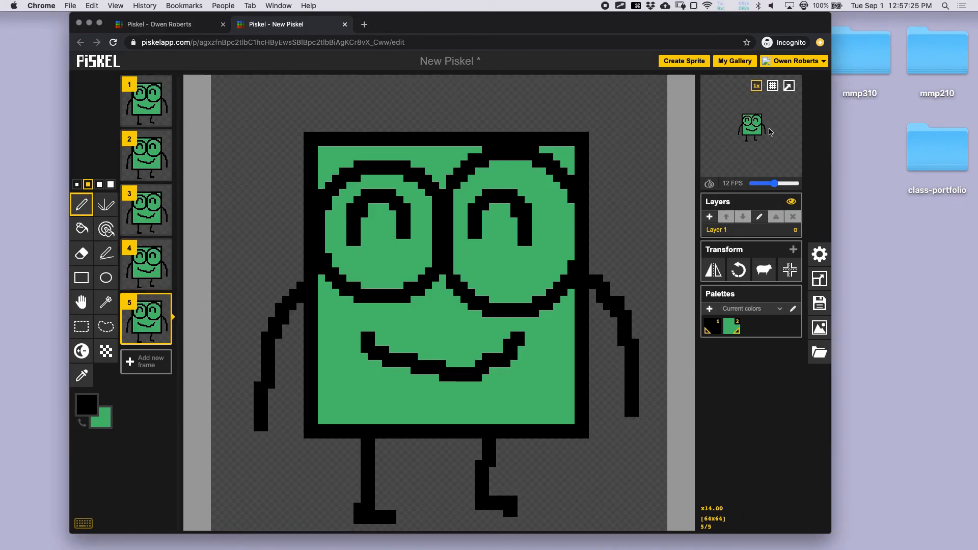
- Adjust playback speed, then paint frame 5's pupils green and draw flat closed-eye lines
mouse_move(774, 183)
left_mouse_down()
mouse_move(800, 186)
mouse_move(774, 184)
left_mouse_up()
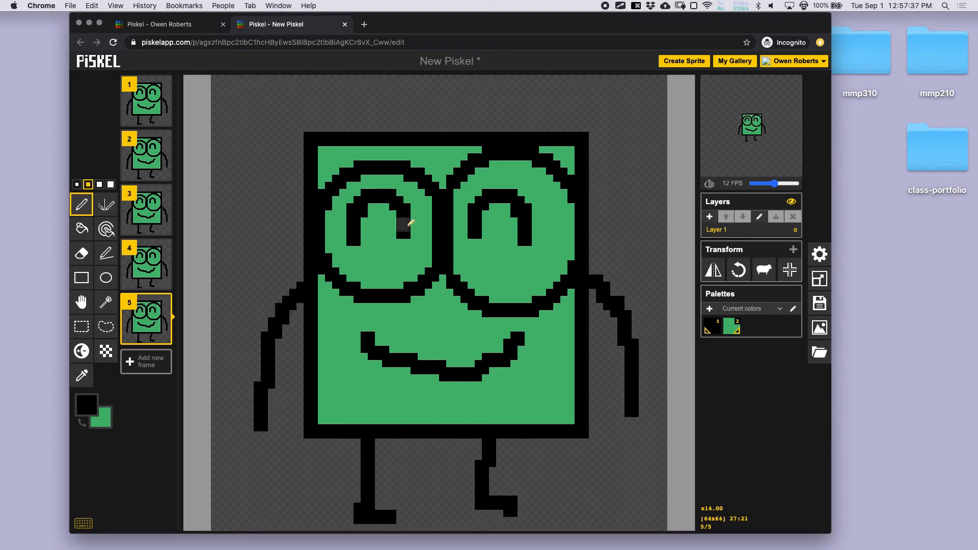
mouse_move(144, 323)
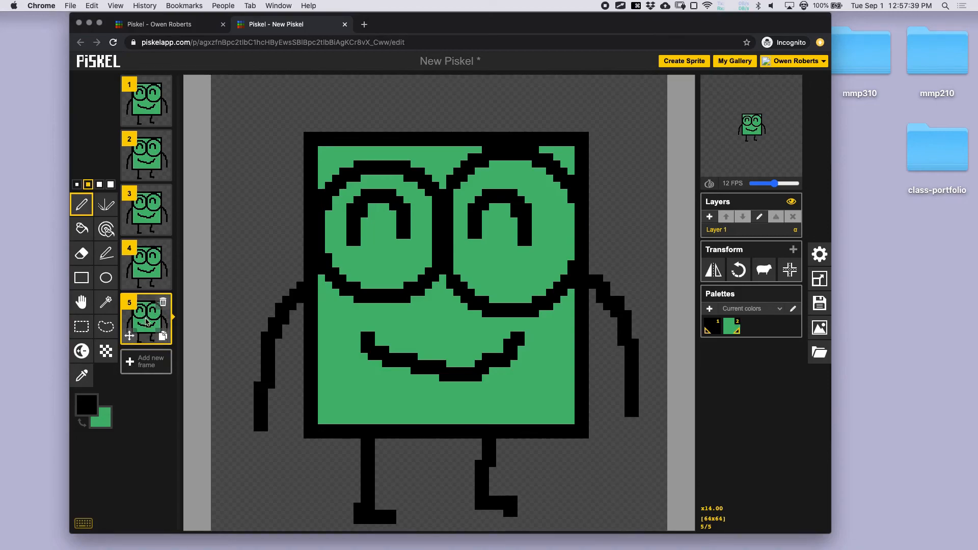
mouse_move(344, 232)
left_mouse_down()
mouse_move(355, 213)
mouse_move(362, 227)
mouse_move(368, 197)
mouse_move(399, 196)
mouse_move(407, 212)
mouse_move(375, 196)
left_mouse_up()
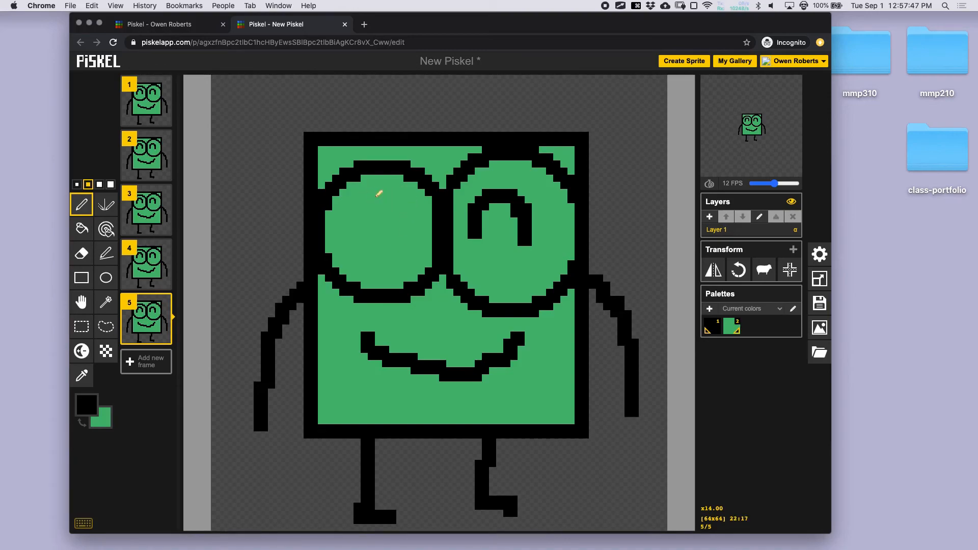
mouse_move(478, 234)
left_mouse_down()
mouse_move(475, 209)
mouse_move(493, 193)
mouse_move(522, 208)
mouse_move(526, 236)
mouse_move(530, 200)
left_mouse_up()
mouse_move(346, 242)
left_mouse_down()
mouse_move(349, 230)
mouse_move(389, 222)
mouse_move(405, 235)
left_mouse_up()
mouse_move(473, 239)
left_mouse_down()
mouse_move(492, 226)
mouse_move(563, 231)
left_mouse_up()
mouse_move(739, 109)
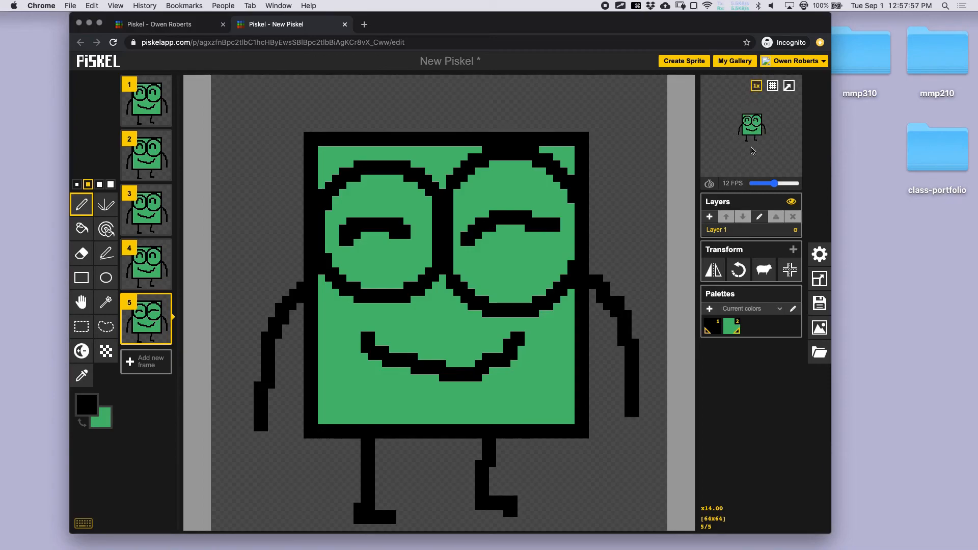
- Duplicate the closed-eye frame 5 twice and the open-eyed frame 4 twice, making nine frames
left_click(162, 336)
left_click(162, 390)
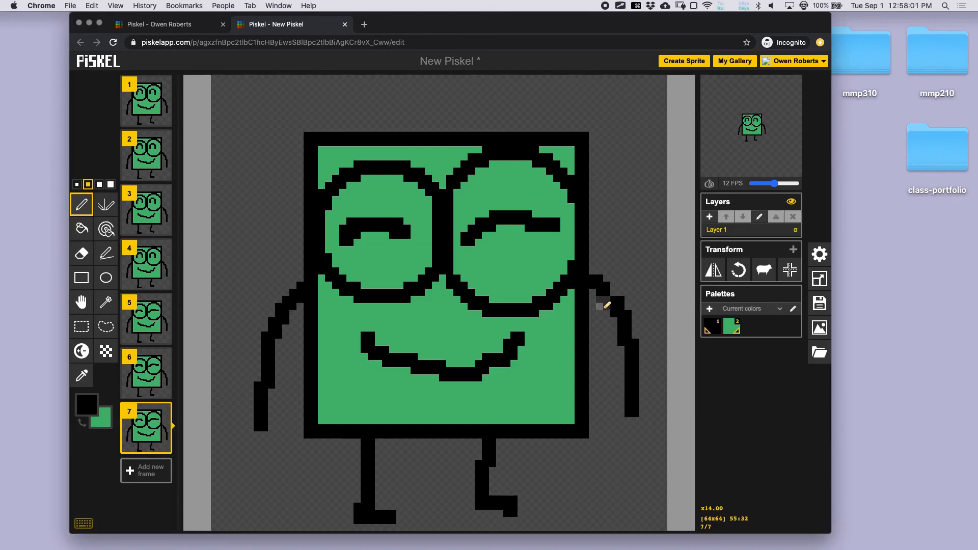
left_click(164, 283)
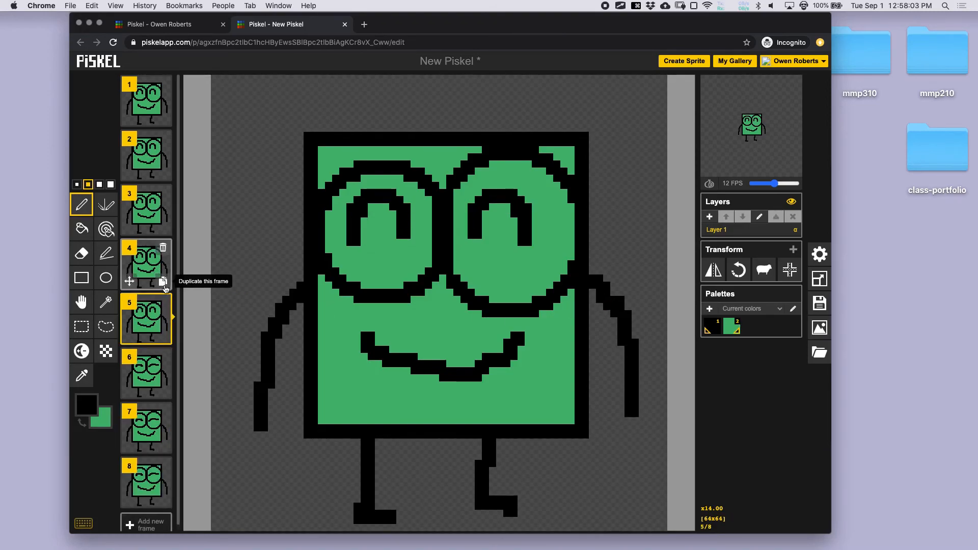
left_click(164, 284)
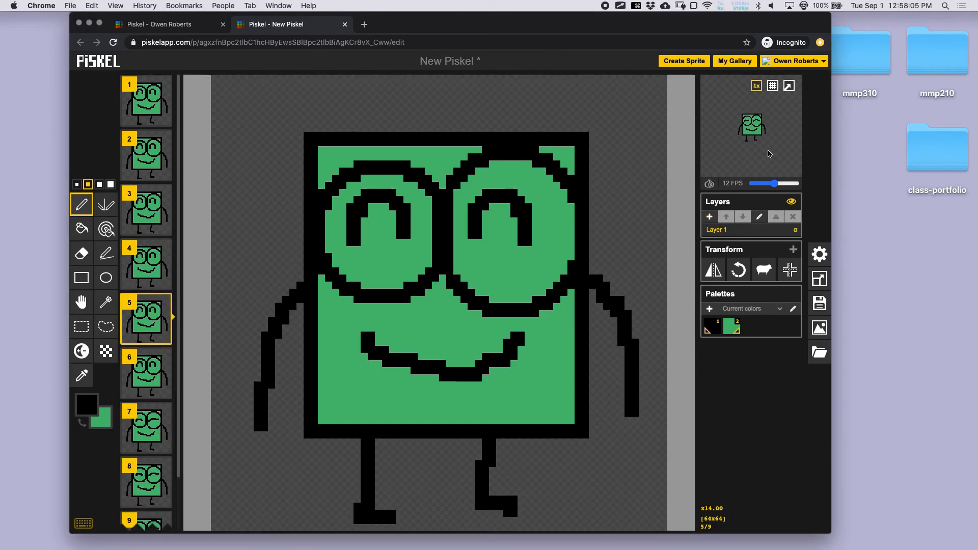
- Slow the preview to minimum FPS, restore it to 12 FPS, and select frame 3
mouse_move(747, 143)
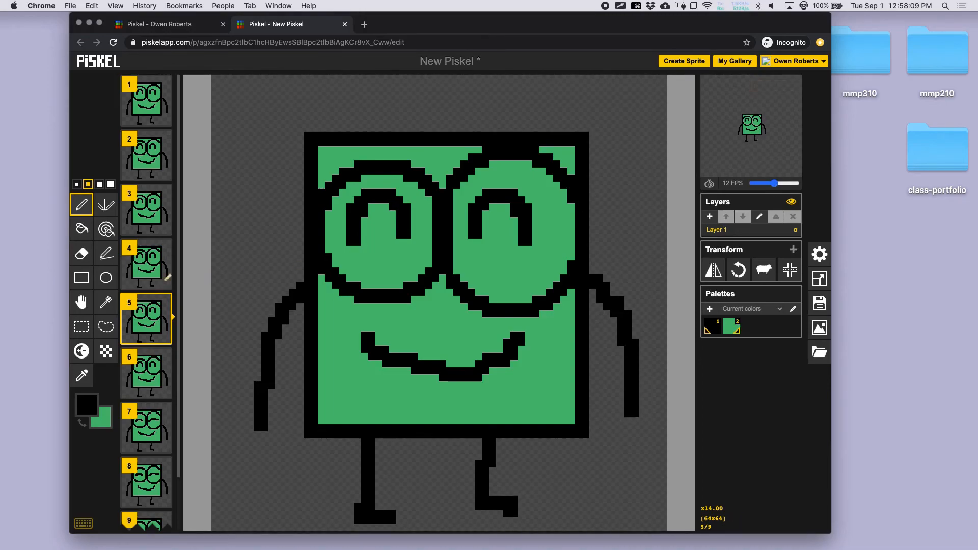
mouse_move(156, 287)
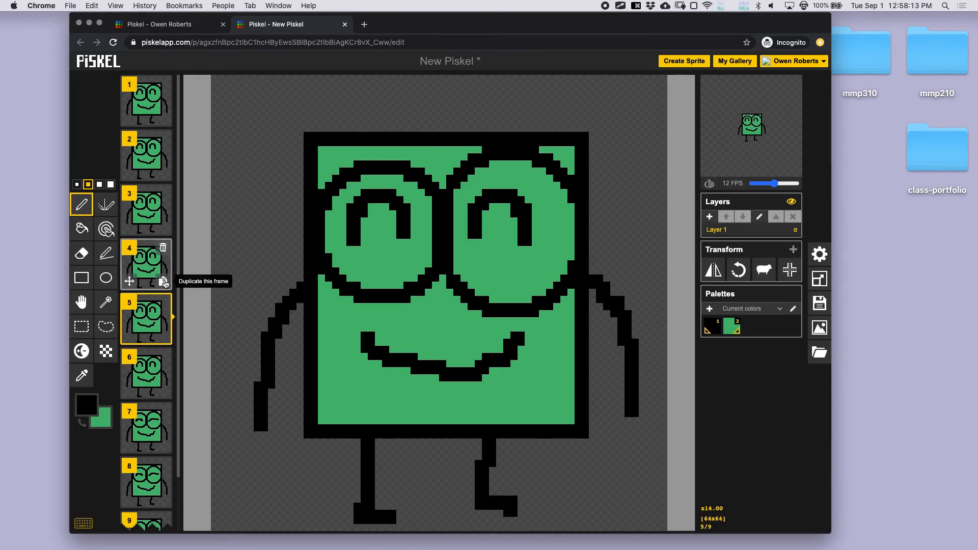
mouse_move(773, 184)
left_mouse_down()
mouse_move(746, 190)
mouse_move(755, 183)
left_mouse_up()
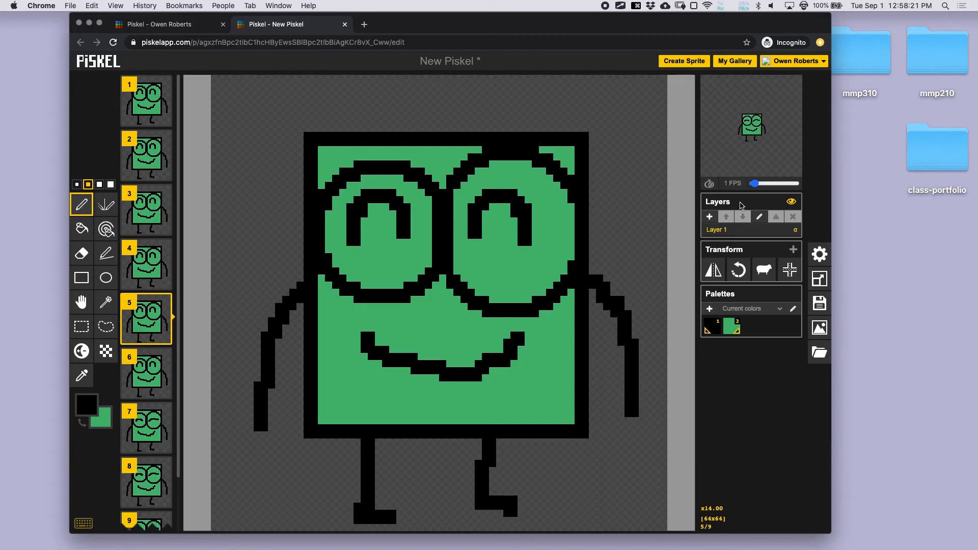
left_click_drag(755, 184, 775, 187)
left_click(148, 213)
- Duplicate frame 3 to make ten frames and scroll the frame list to check frame 10
left_click(167, 230)
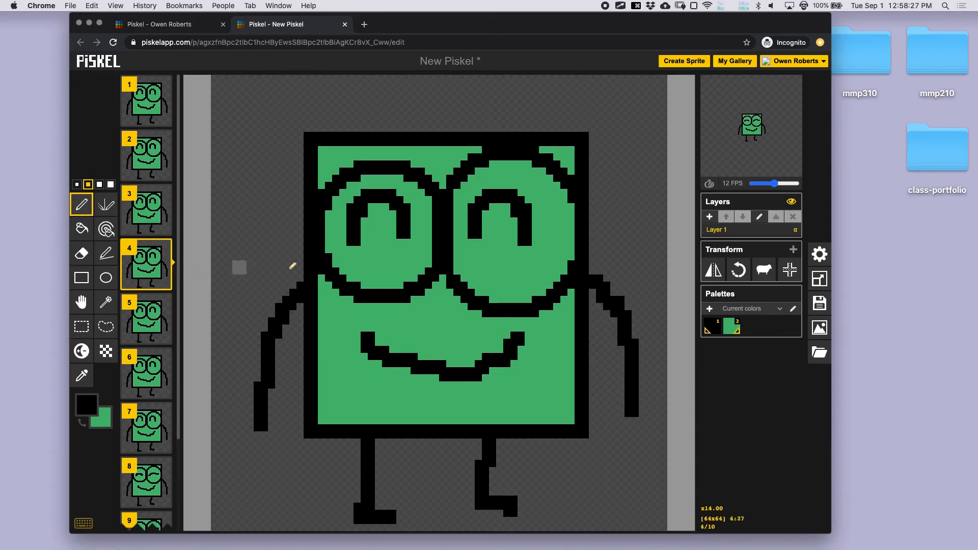
scroll(159, 283, "down", 3)
scroll(157, 288, "up", 3)
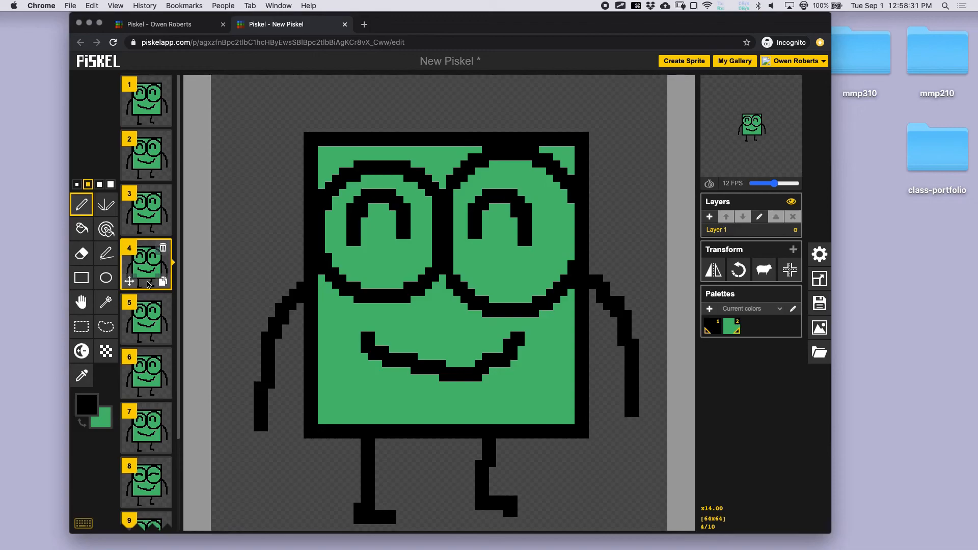
scroll(162, 281, "down", 3)
scroll(162, 281, "up", 3)
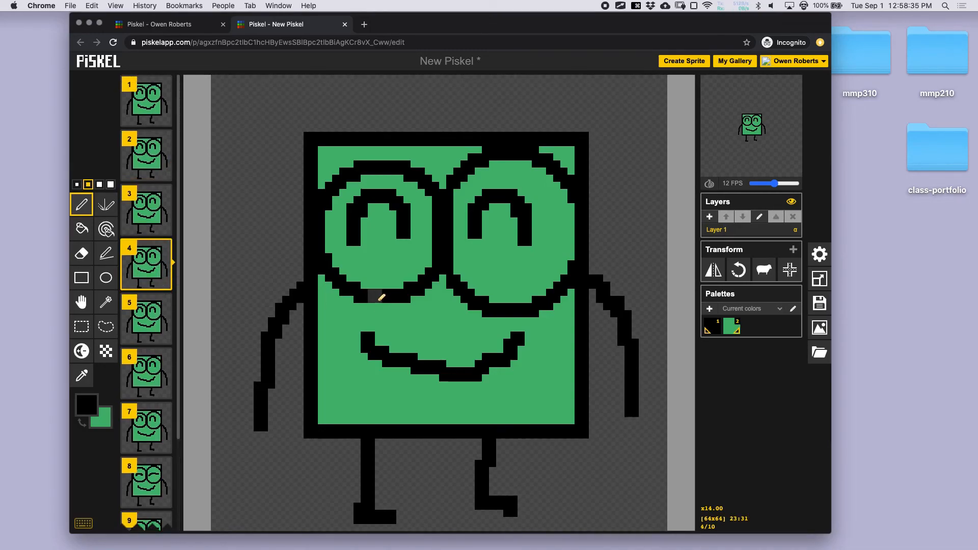
mouse_move(758, 158)
mouse_move(761, 90)
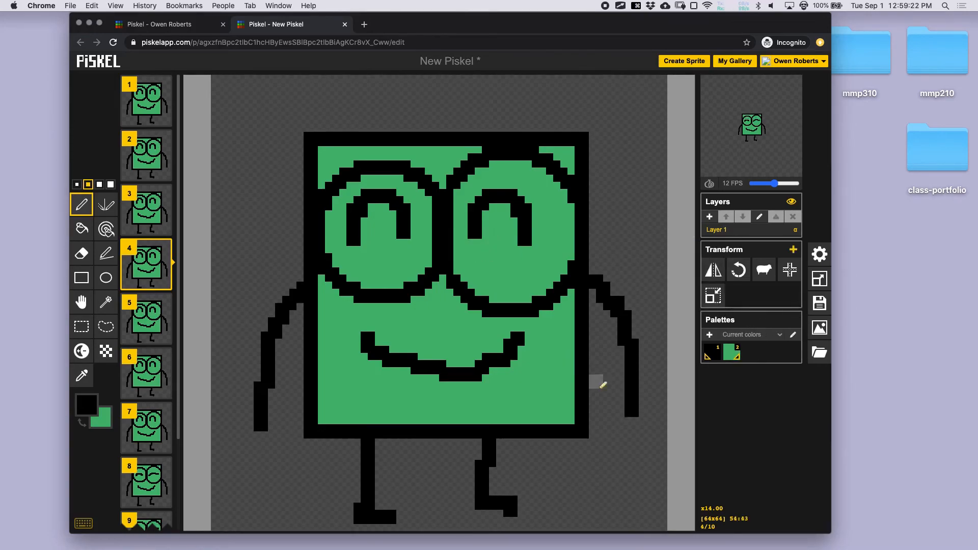
left_click(715, 298)
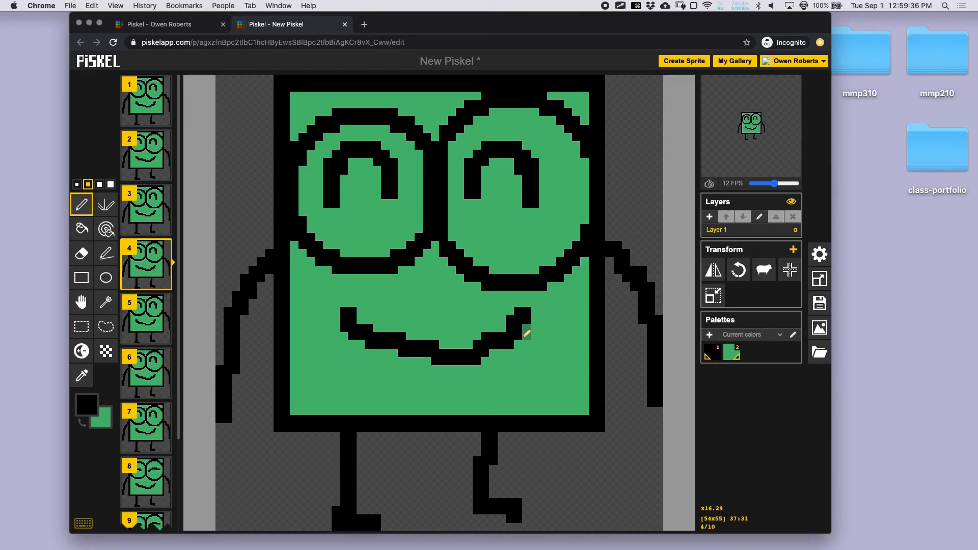
key("super+z")
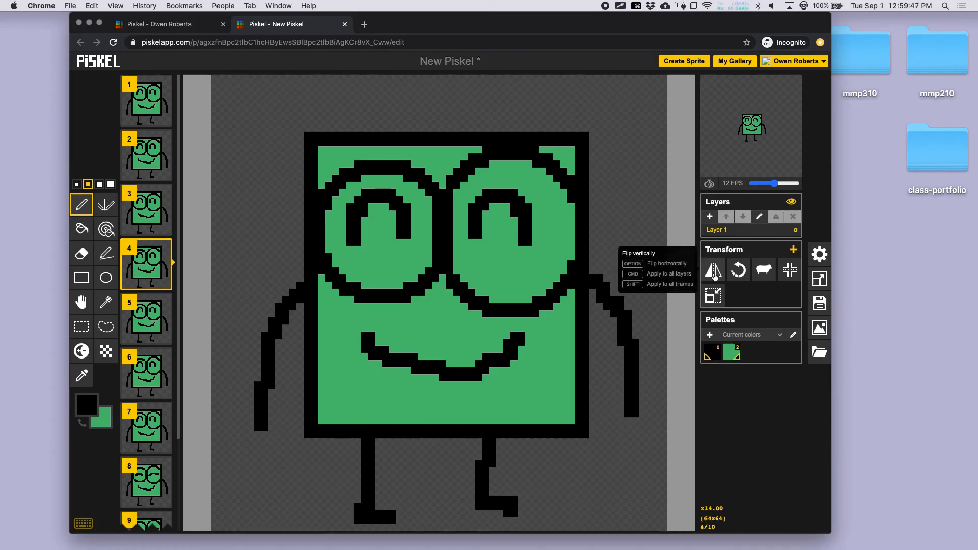
left_click(716, 270)
left_click(715, 270)
left_click(716, 270)
left_click(715, 270)
left_click(716, 270)
left_click(716, 270)
left_click(715, 270)
left_click(715, 270)
left_click(715, 273)
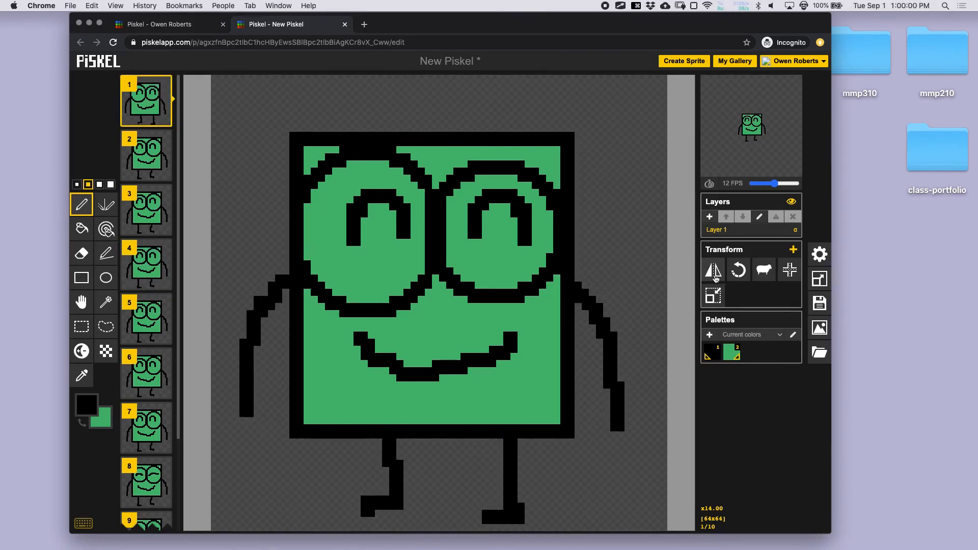
left_click(716, 275)
left_click(715, 277)
left_click(715, 278)
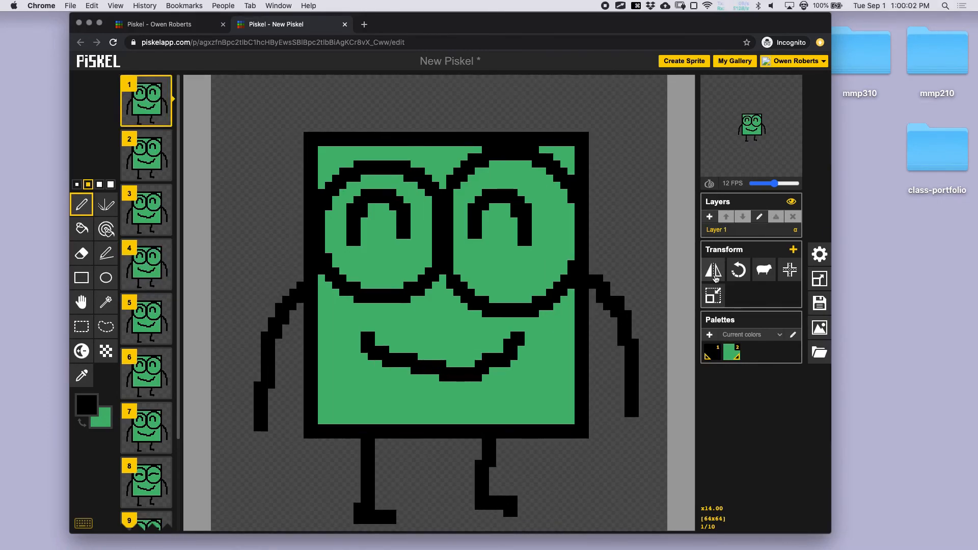
left_click(715, 277)
left_click(715, 277)
left_click(739, 271)
left_click(738, 271)
left_click(738, 272)
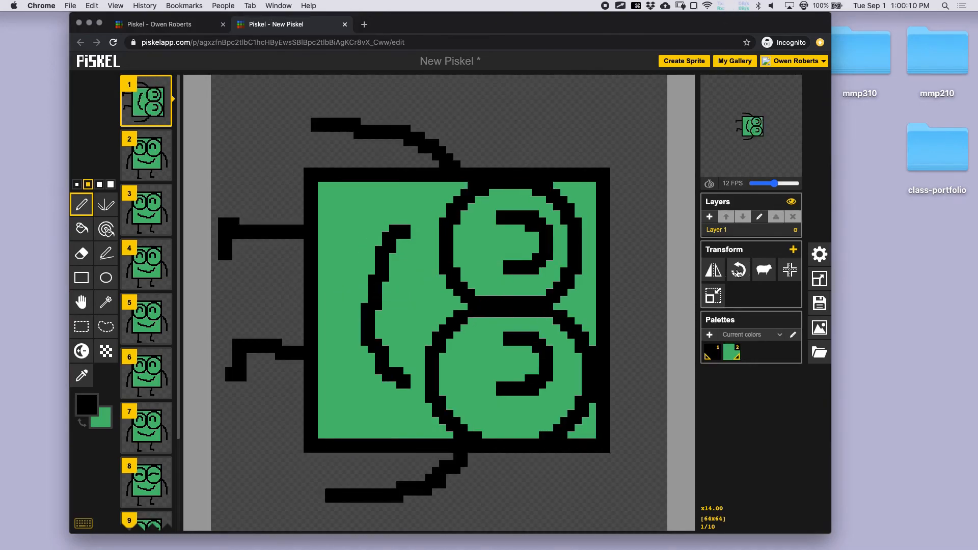
left_click(738, 272)
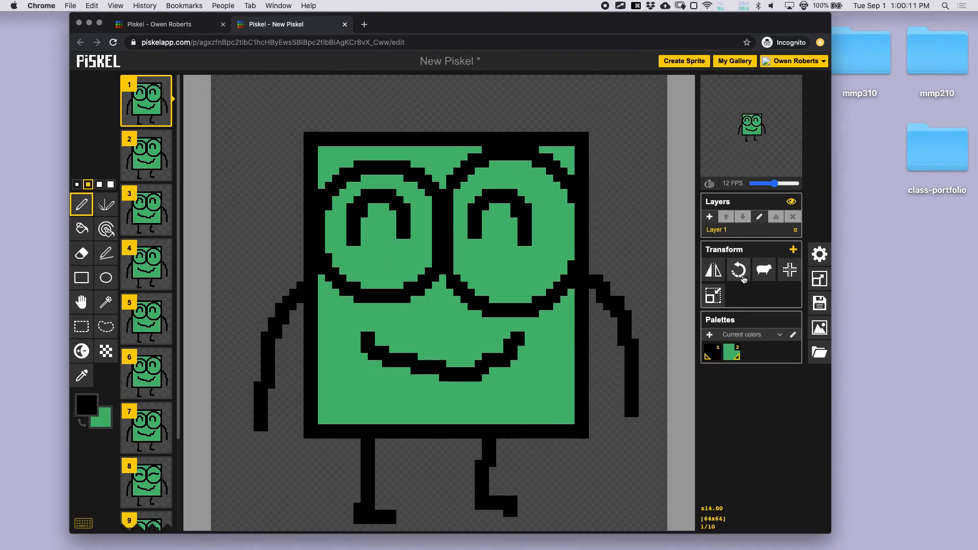
- Re-centre the character on the canvas and delete frames until only two remain
left_click(790, 274)
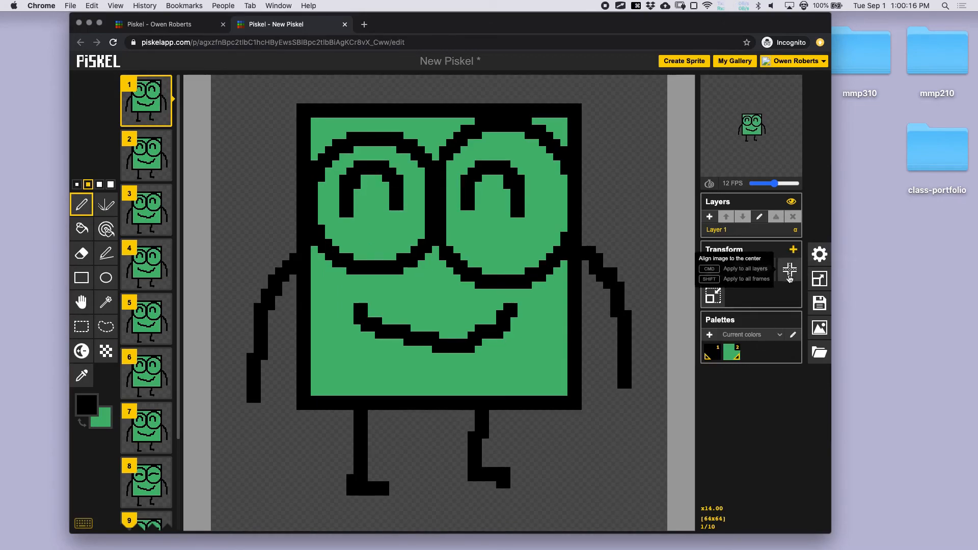
left_click(163, 140)
left_click(163, 140)
left_click(163, 140)
left_click(163, 140)
left_click(163, 140)
left_click(163, 141)
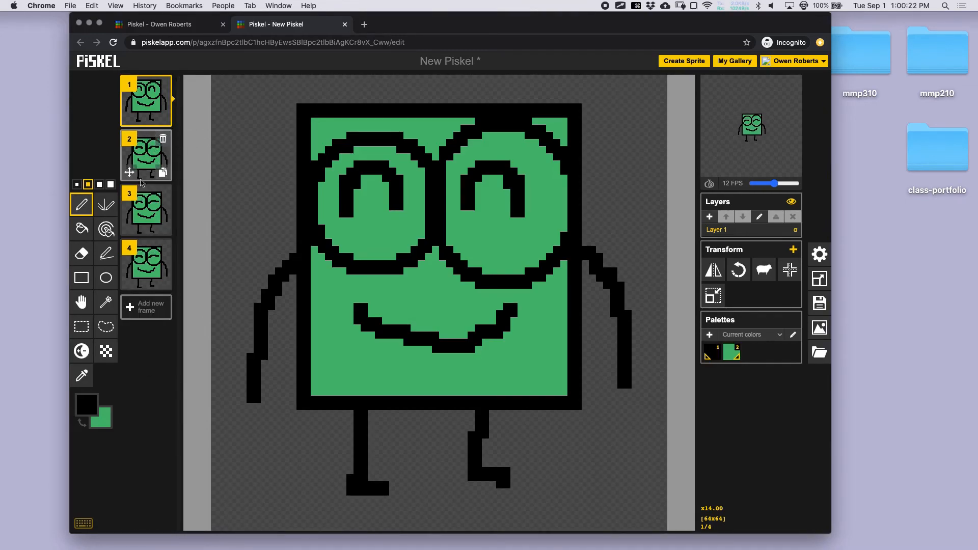
left_click(161, 195)
left_click(162, 195)
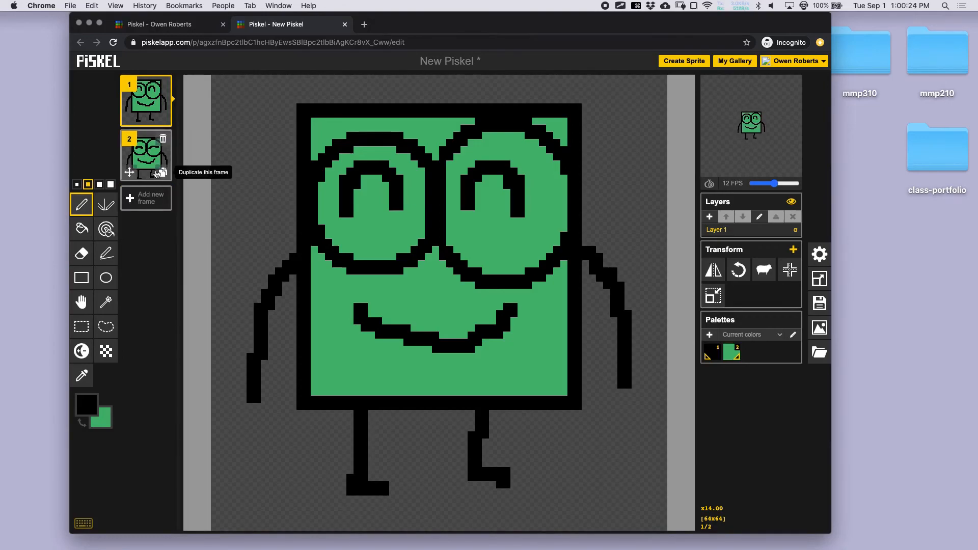
left_click(153, 171)
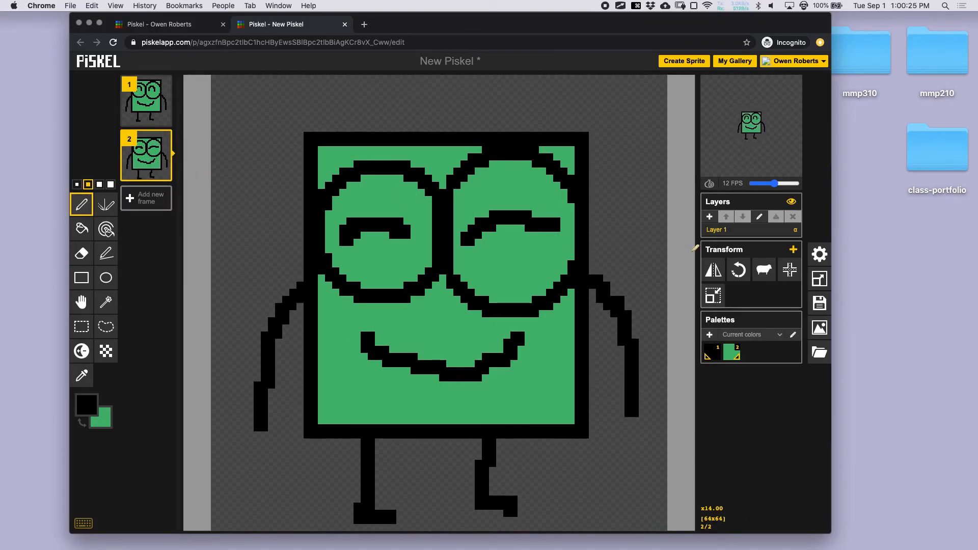
left_click(790, 270)
mouse_move(769, 169)
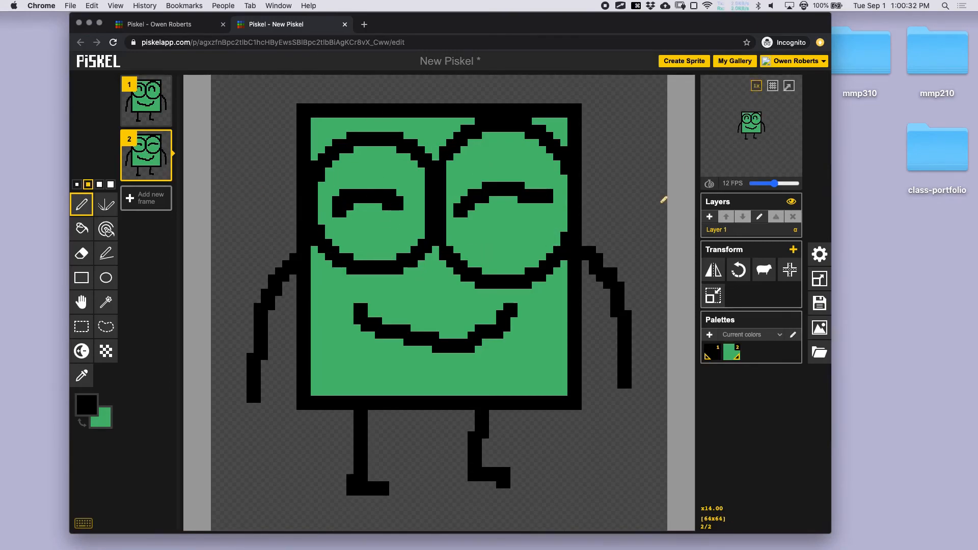
key("super+z")
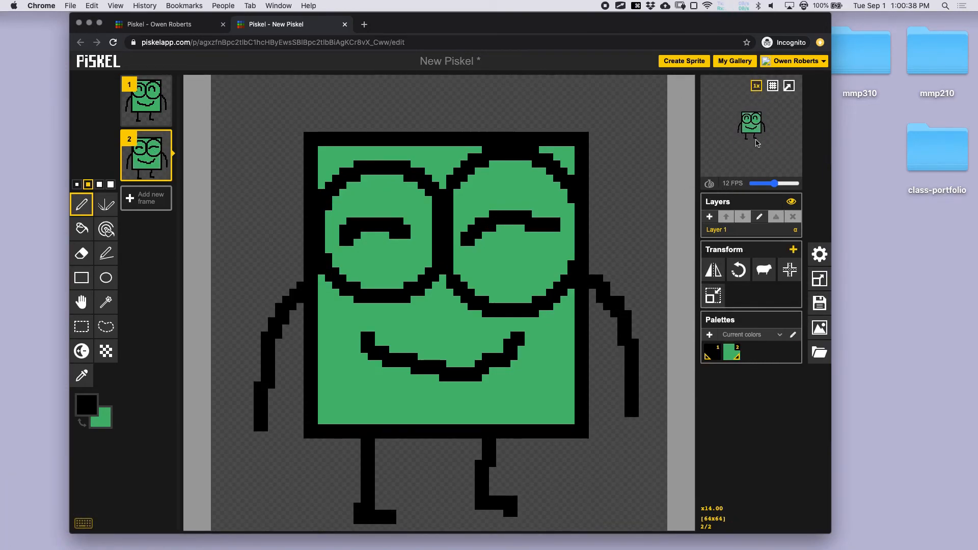
left_click(789, 85)
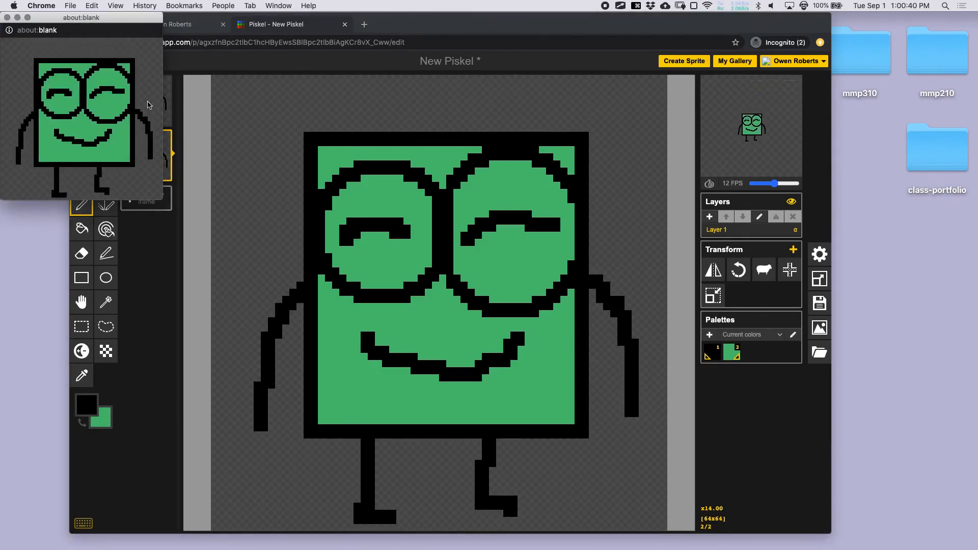
left_click(7, 18)
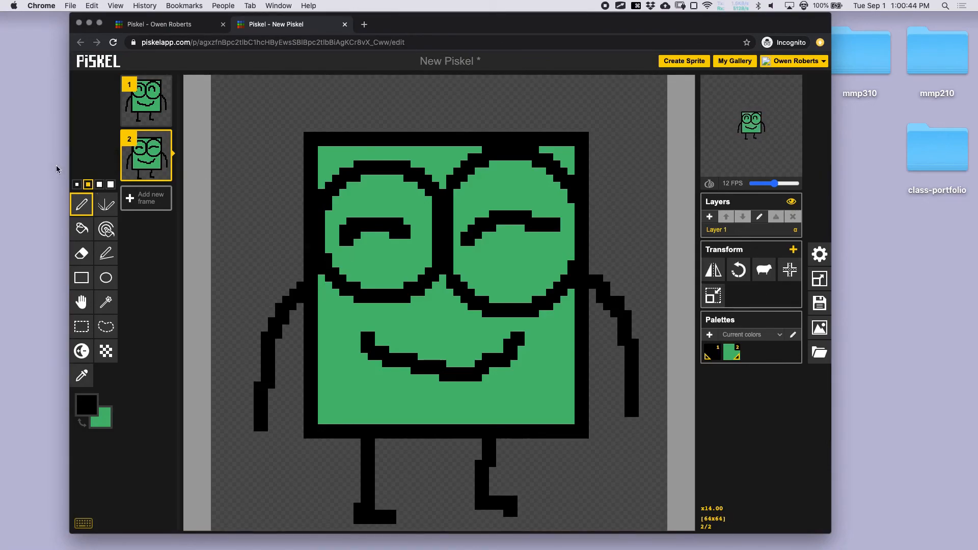
left_click(790, 271)
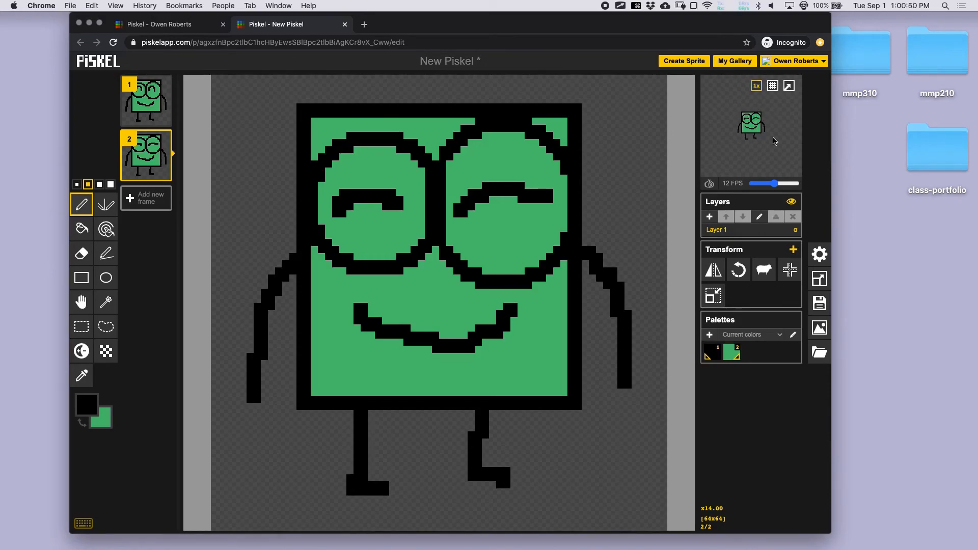
- Duplicate frame 1 three times, then frames 7, 6 and 8 to grow the animation
left_click(146, 107)
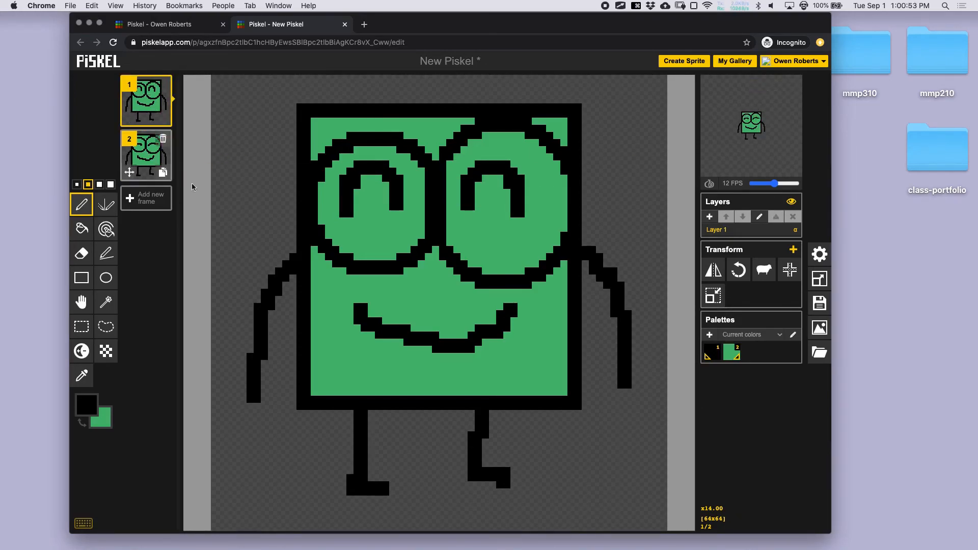
left_click(166, 122)
left_click(166, 122)
left_click(166, 122)
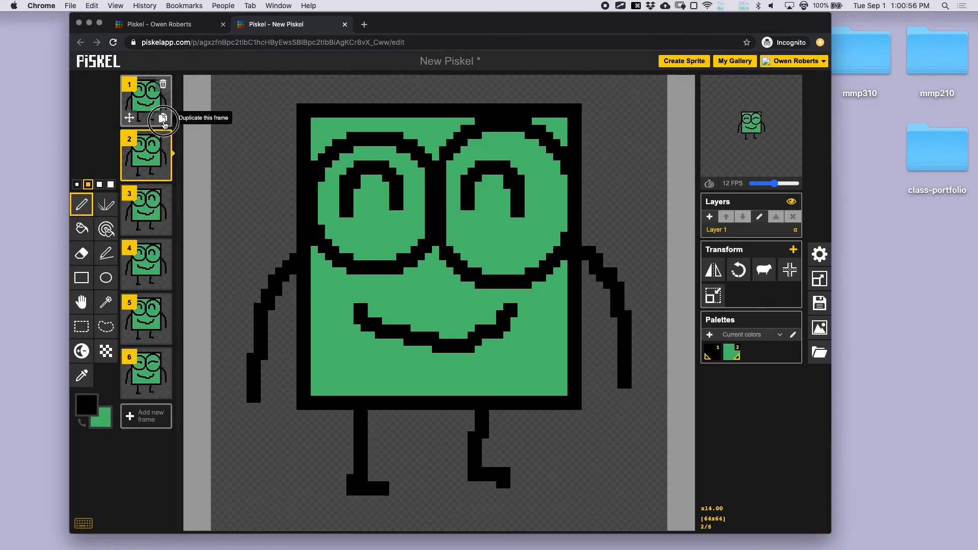
left_click(166, 122)
left_click(166, 123)
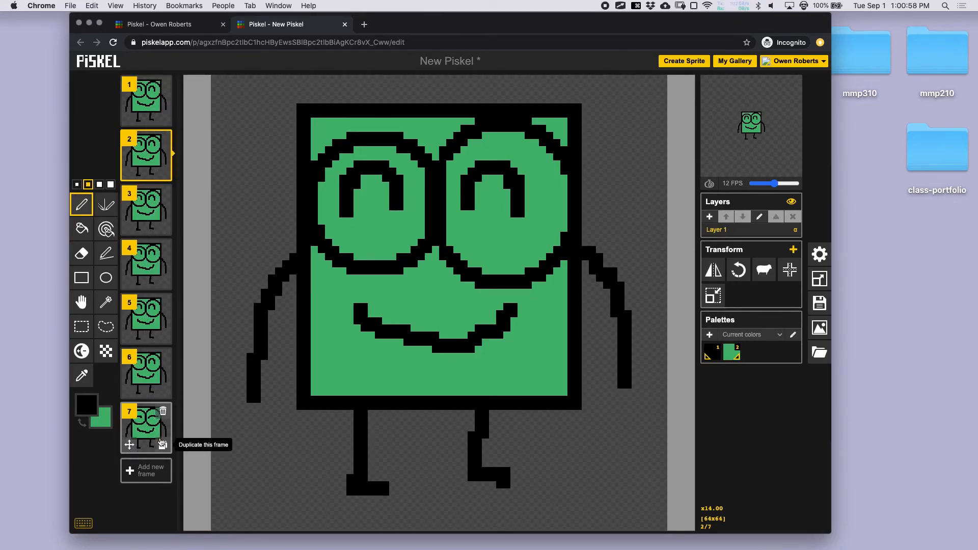
left_click(162, 444)
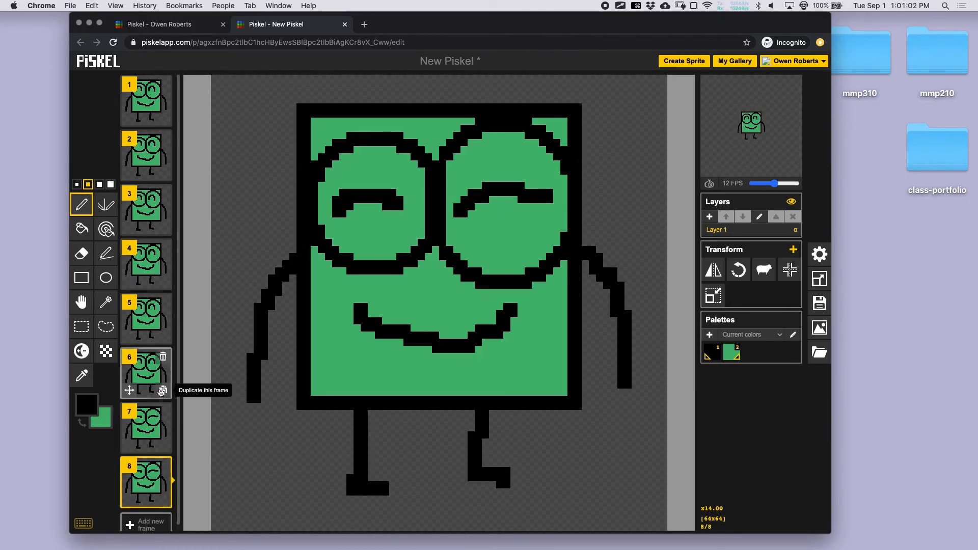
left_click(162, 391)
scroll(163, 427, "down", 3)
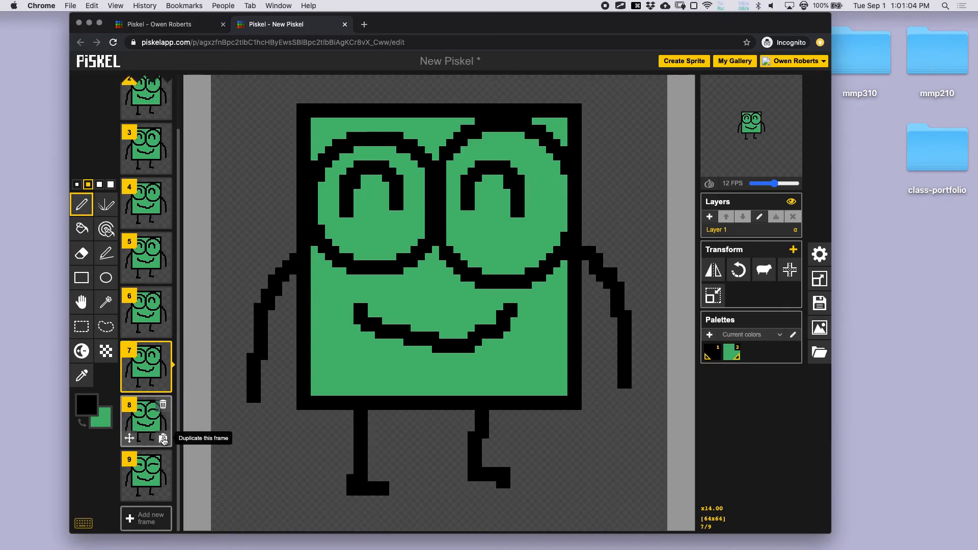
left_click(163, 441)
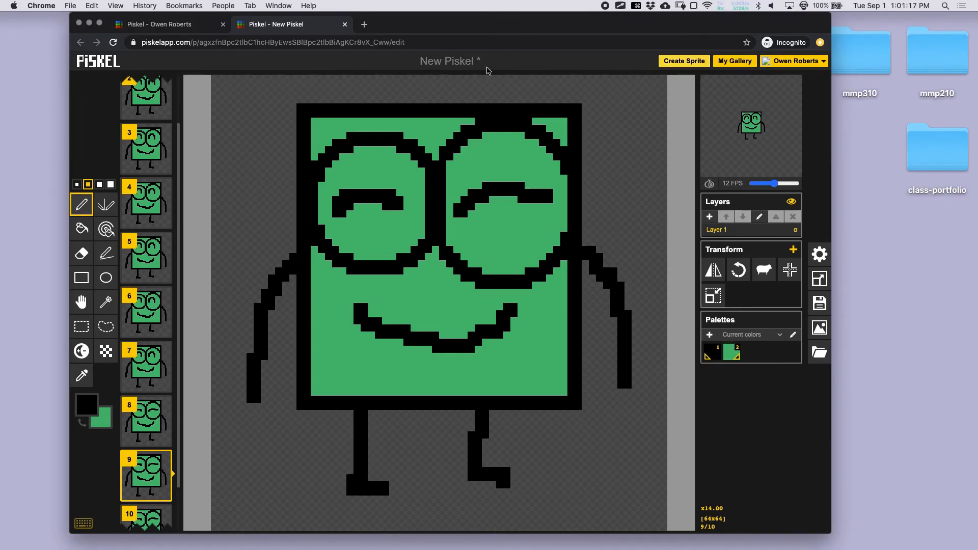
- Open the save settings and retitle the sprite from New Piskel to jerry_idle
left_click(819, 254)
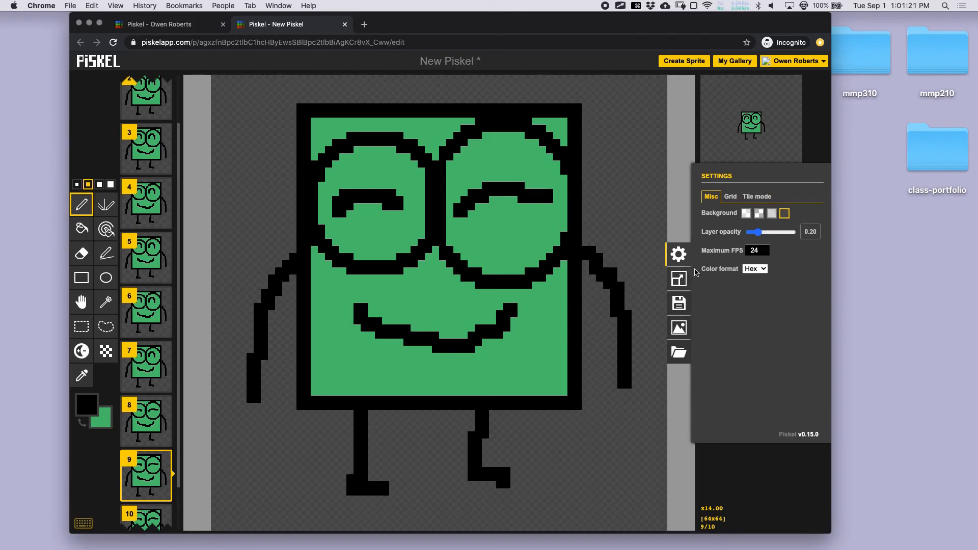
left_click(685, 309)
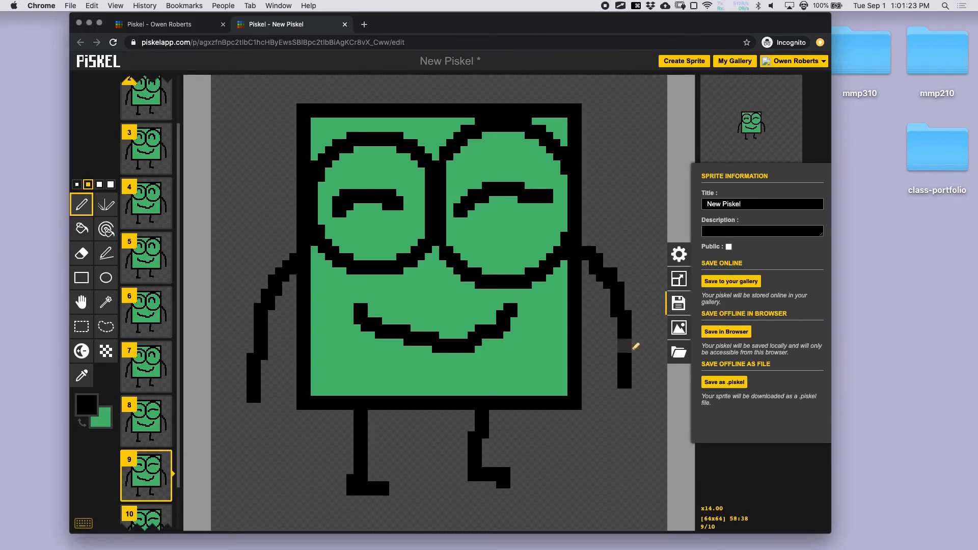
double_click(741, 205)
left_click(741, 205)
triple_click(748, 200)
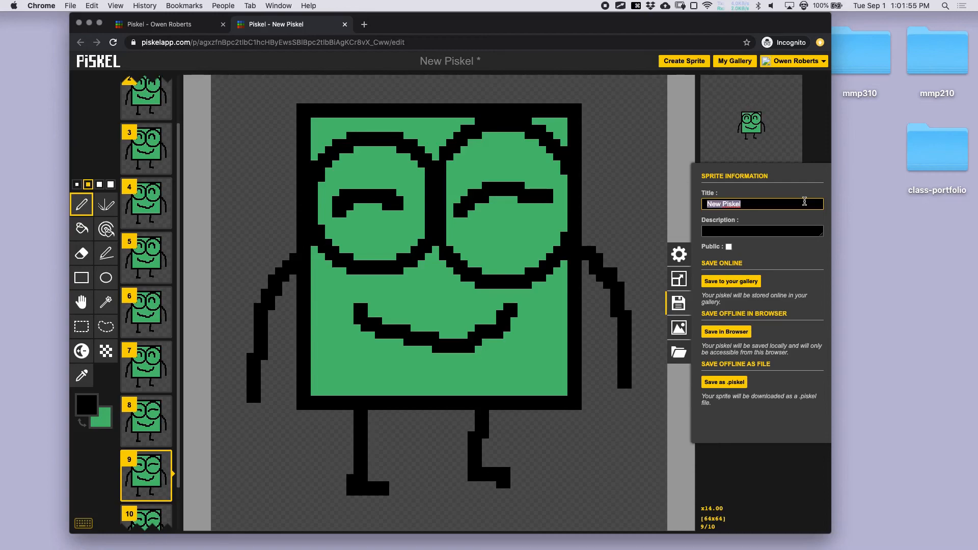
type("jerry_idle")
- Keep the sprite private, save it to the gallery, check My Gallery, and return to the editor
left_click(728, 247)
left_click(728, 247)
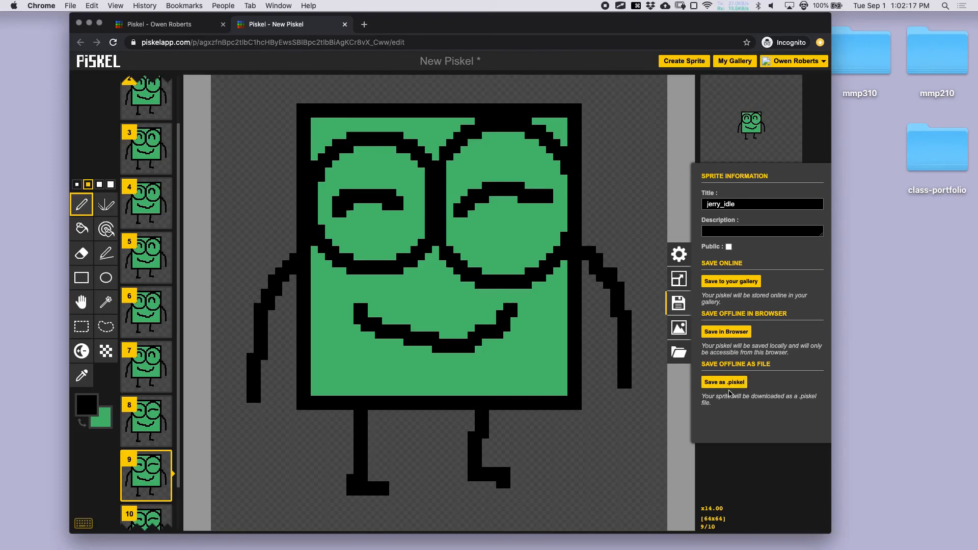
left_click(749, 283)
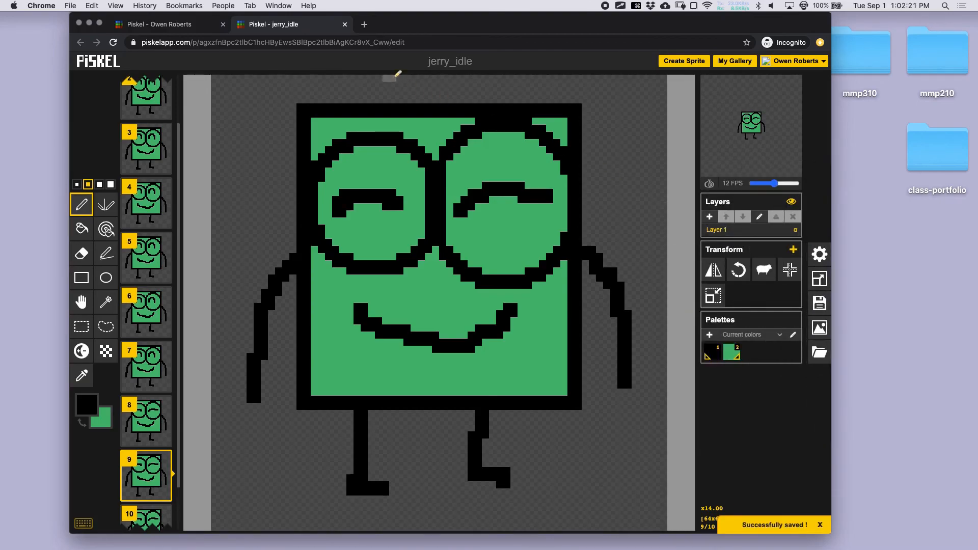
left_click(735, 61)
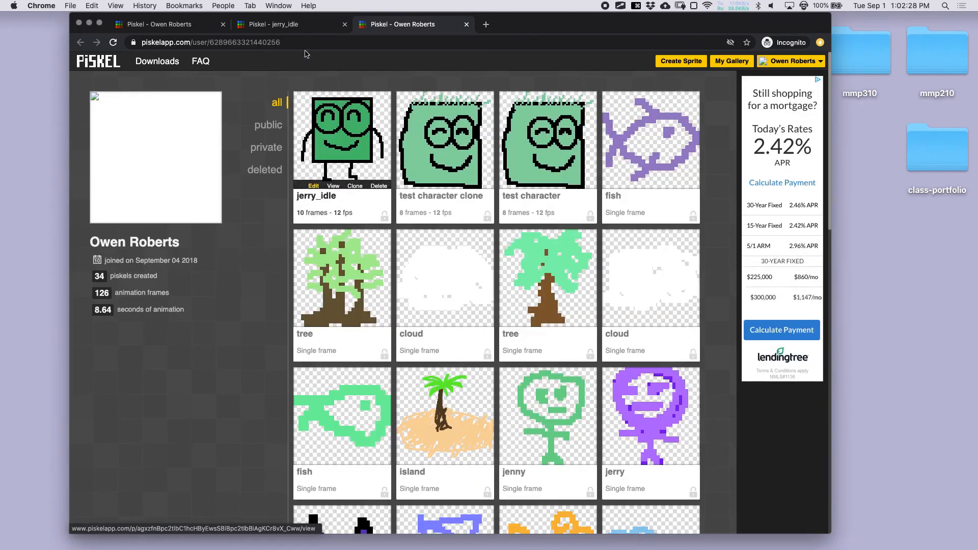
left_click(304, 25)
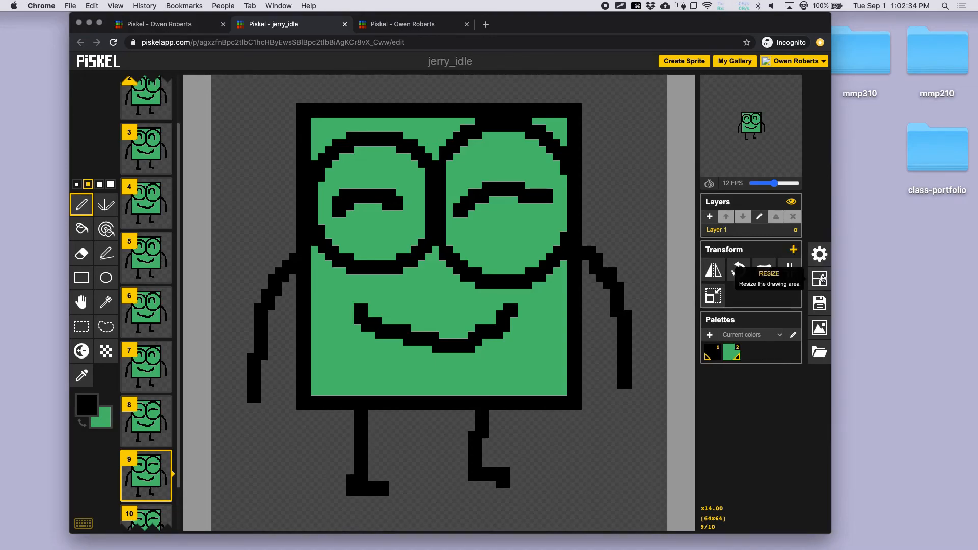
- Export the animation from Piskel as the looping GIF jerry_idle.gif
left_click(818, 332)
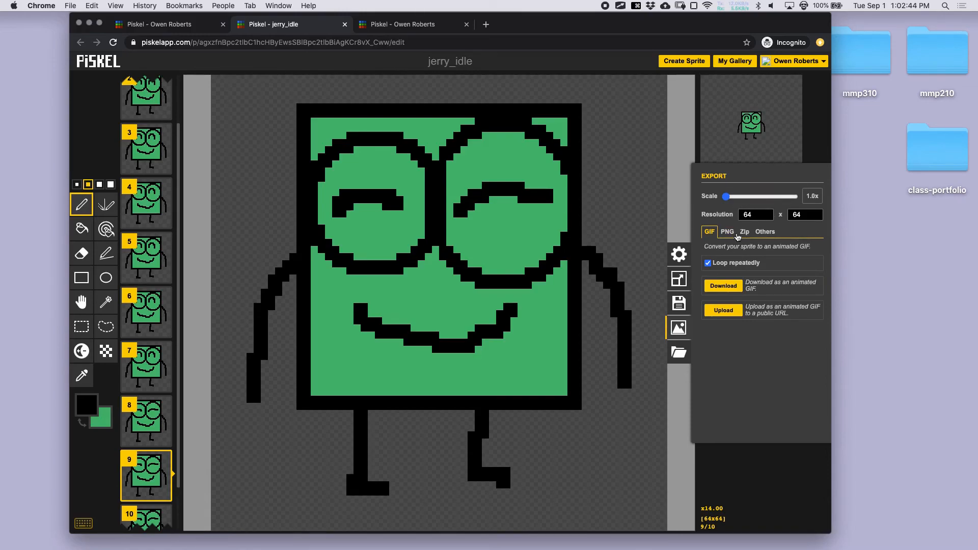
left_click_drag(726, 197, 695, 199)
left_click(723, 285)
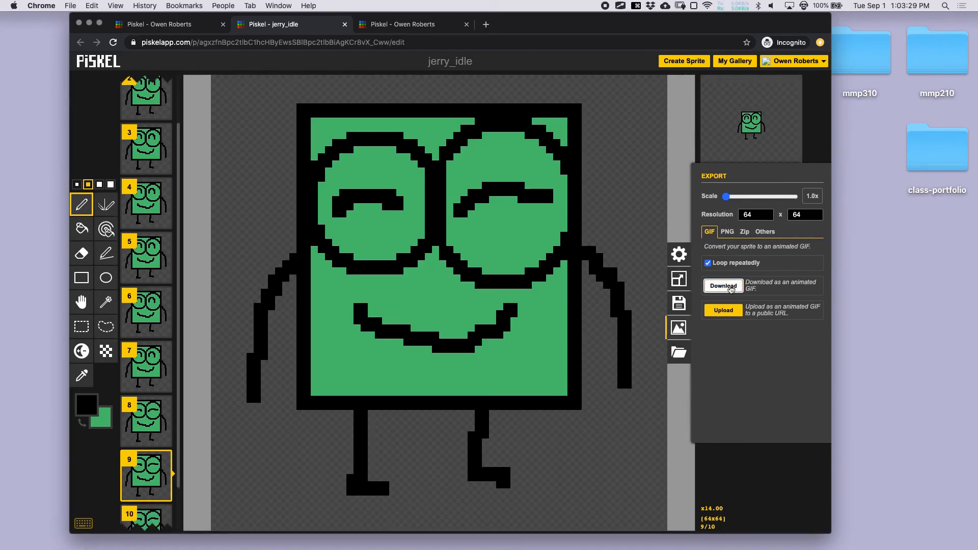
left_click(723, 286)
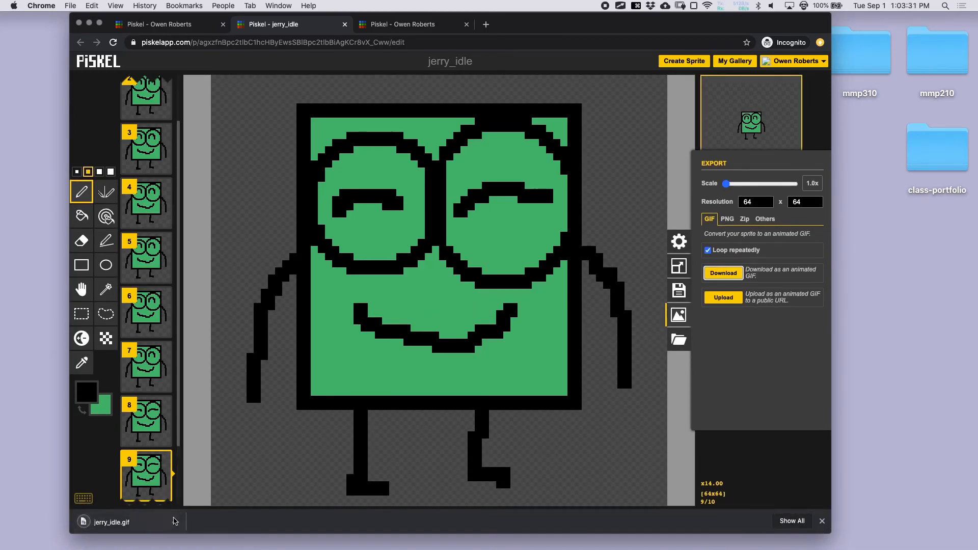
- Reveal the downloaded jerry_idle.gif in the Downloads folder in Finder
left_click(173, 521)
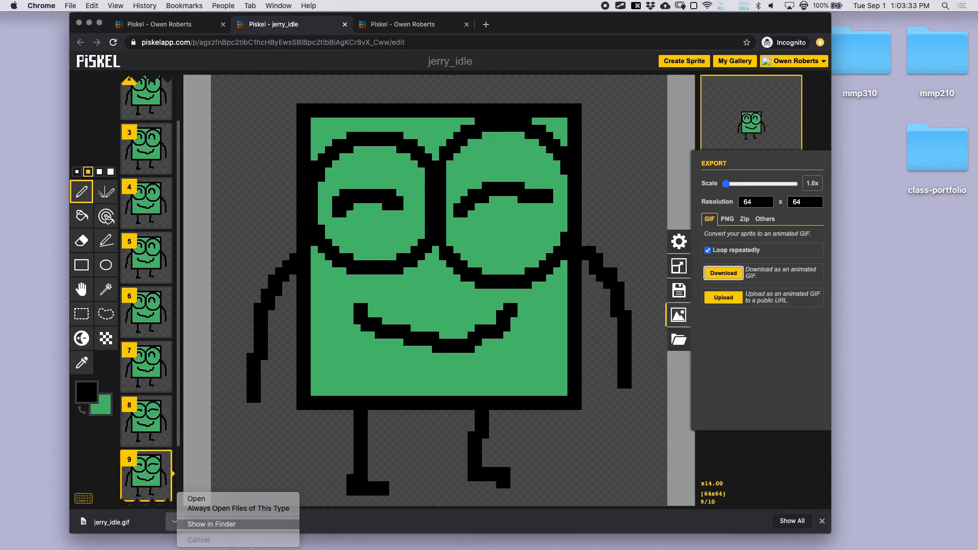
left_click(244, 524)
left_click_drag(830, 486, 619, 310)
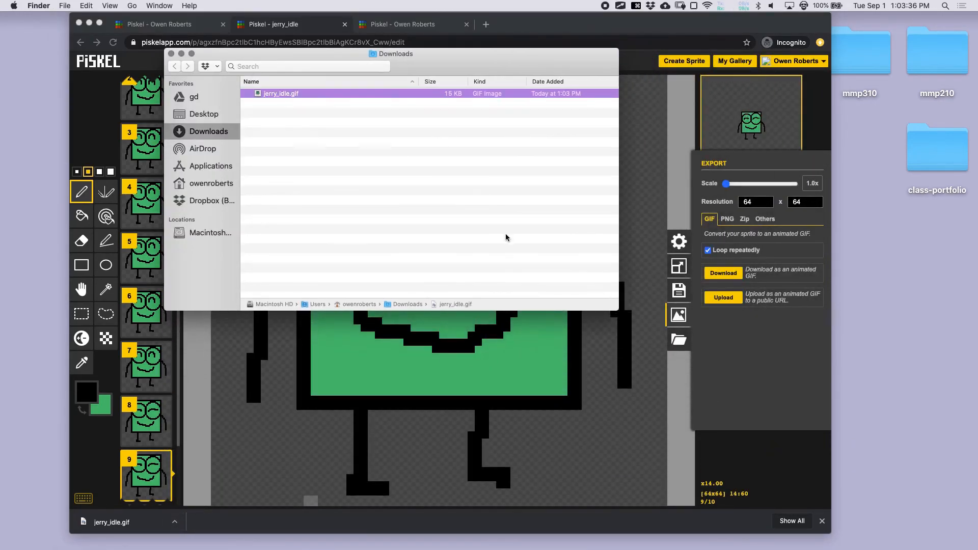
- Open Downloads in a new Finder window and preview jerry_idle.gif with Quick Look
left_click(171, 53)
right_click(17, 69)
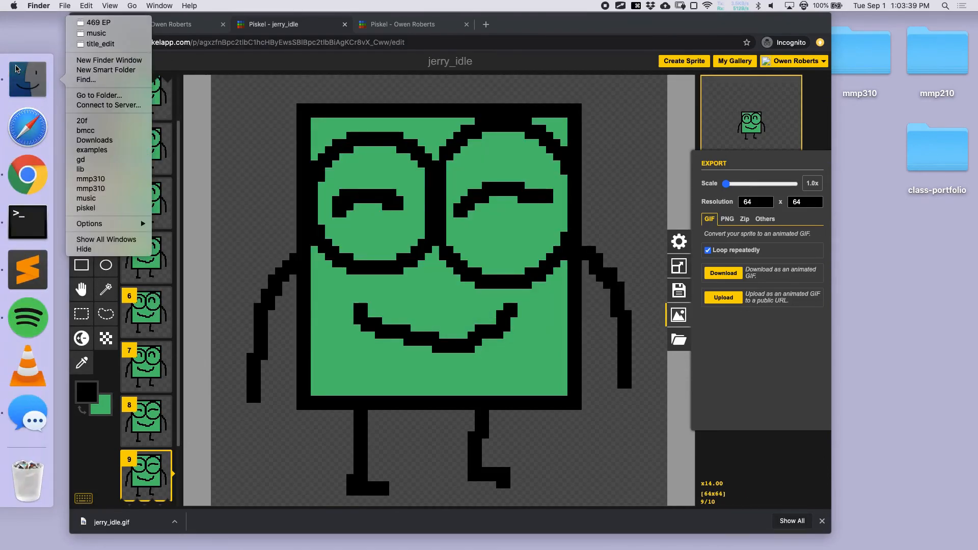
left_click(88, 60)
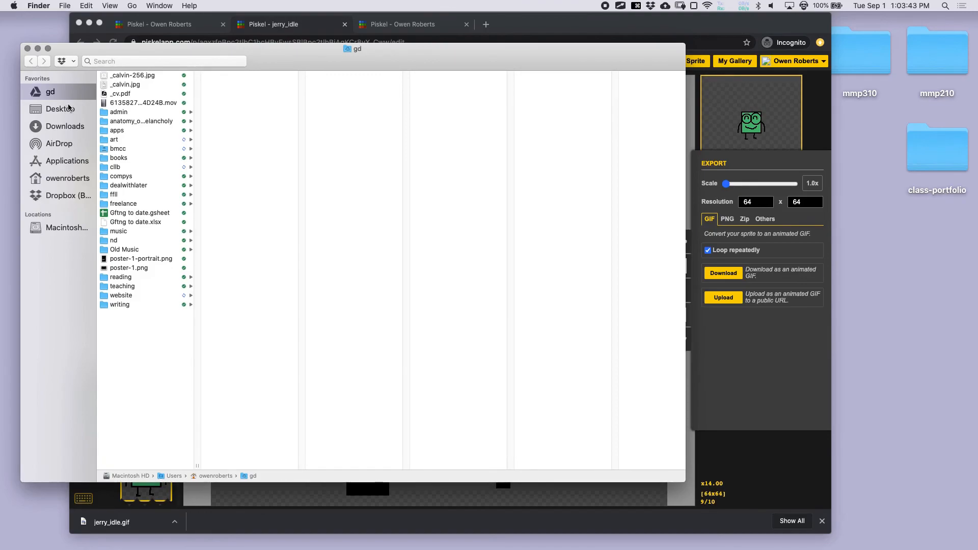
left_click(60, 127)
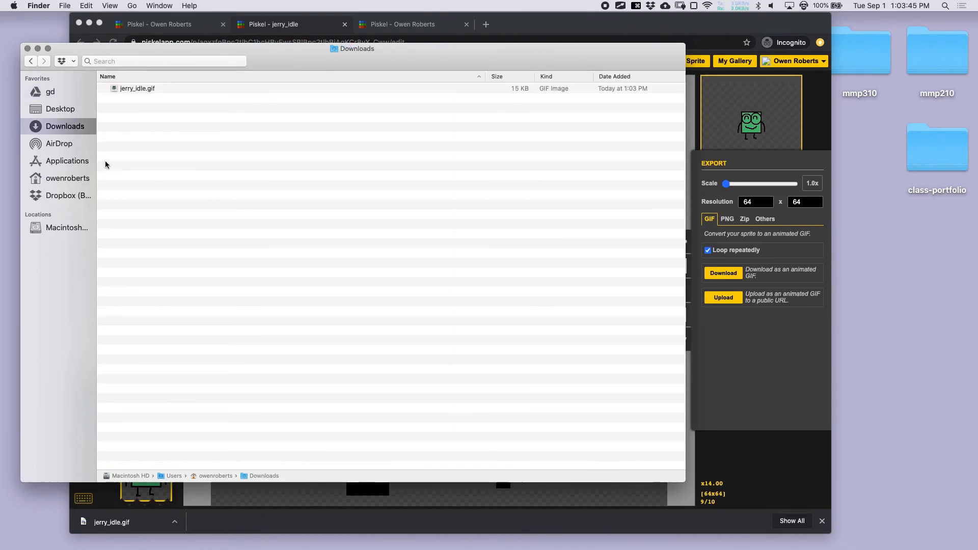
left_click(136, 91)
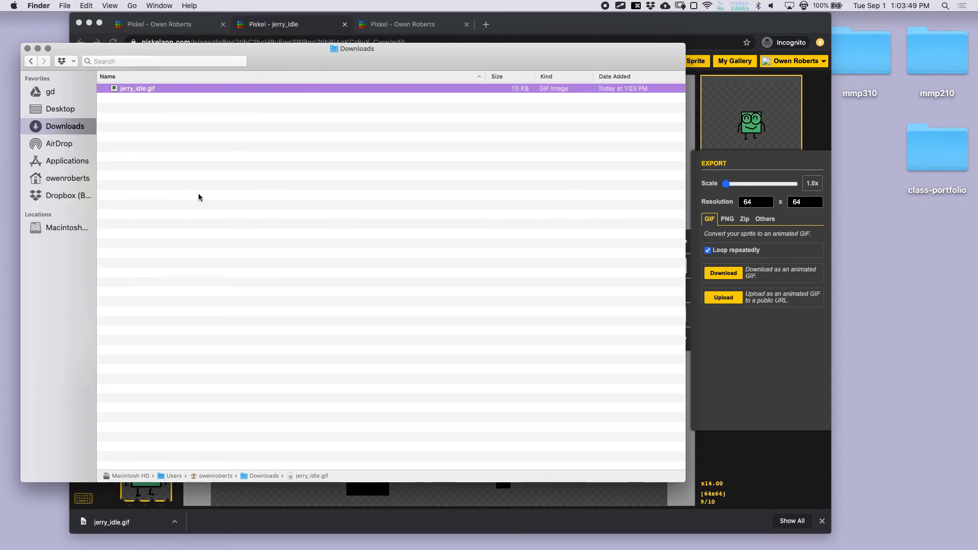
key("space")
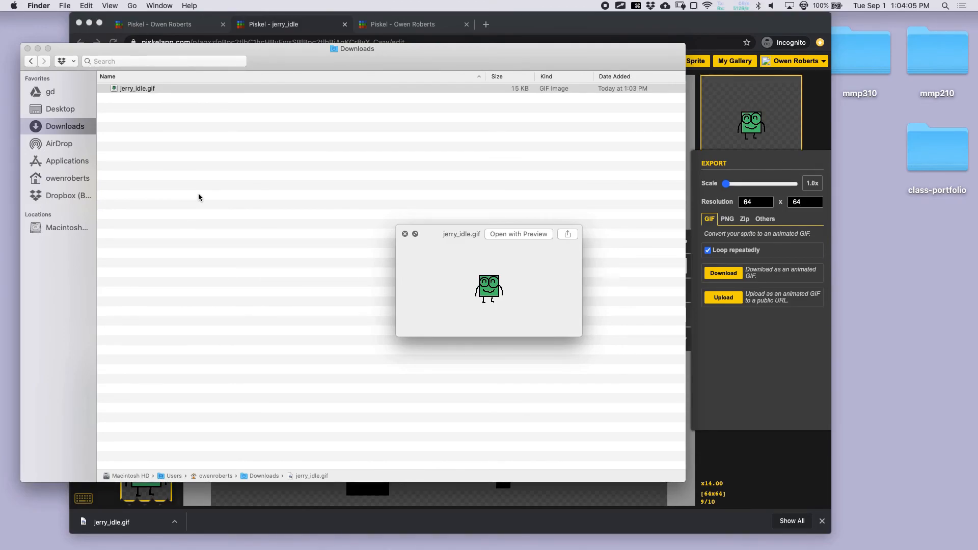
key("space")
- Resize the Downloads window and open the mmp310 folder from the desktop
left_click_drag(686, 480, 427, 261)
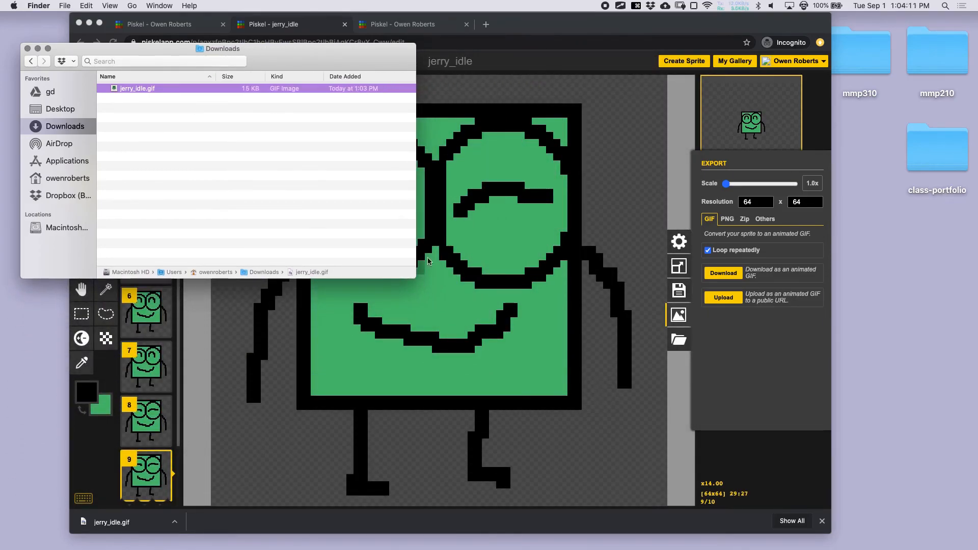
double_click(110, 25)
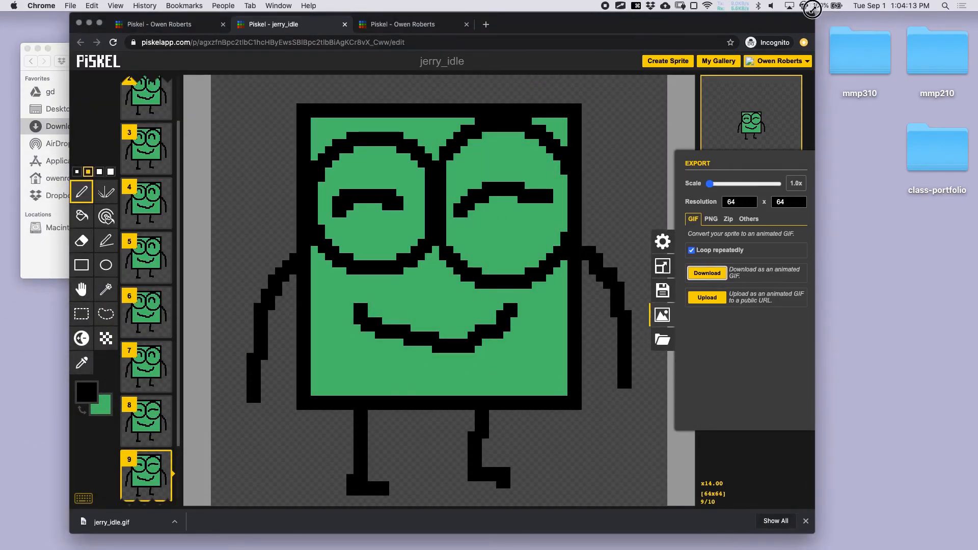
left_click(65, 52)
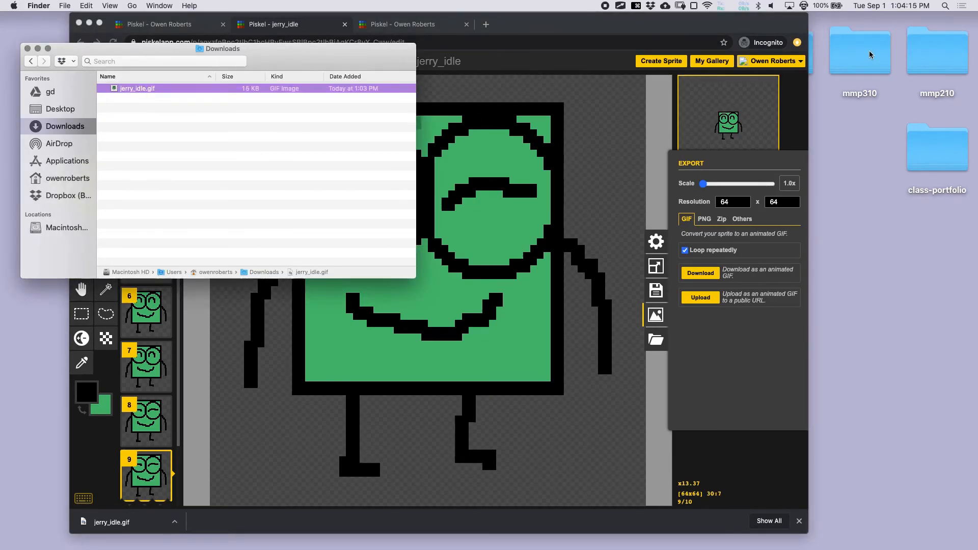
left_click(852, 62)
double_click(852, 64)
left_click_drag(628, 203, 699, 81)
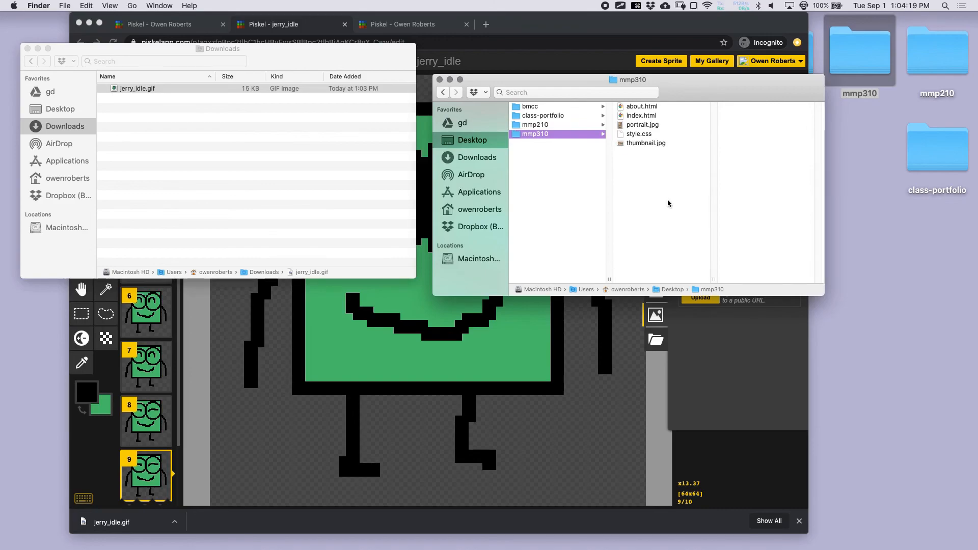
- Create a folder named piskel inside mmp310 and move jerry_idle.gif into it
key("shift+super+n")
type("pisk")
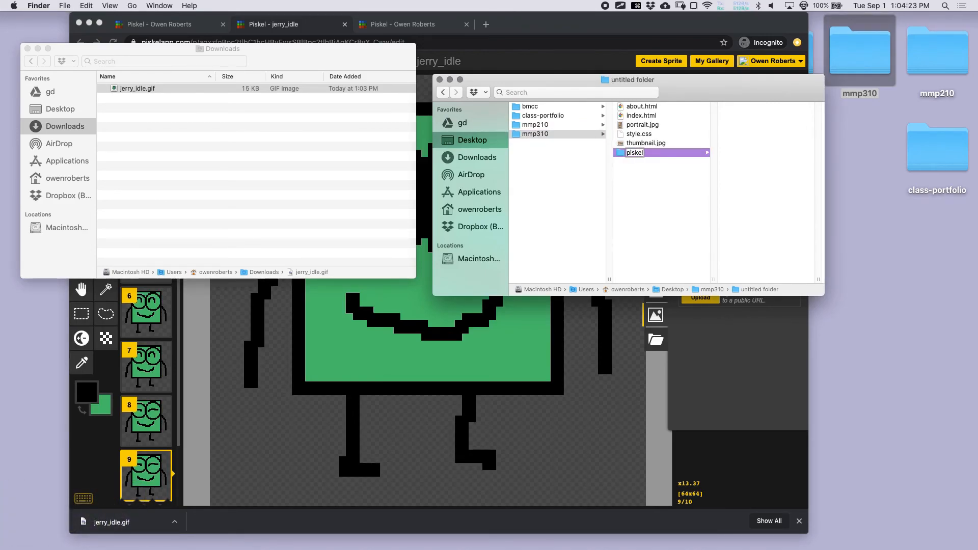
type("el")
key("Return")
left_click_drag(149, 88, 662, 126)
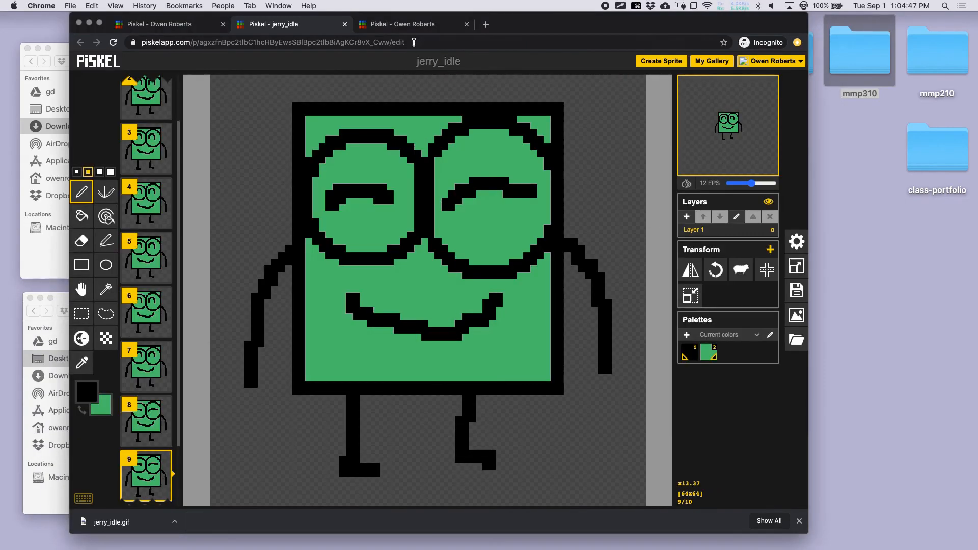
- Clone jerry_idle from My Gallery and open the clone in the editor
left_click(710, 61)
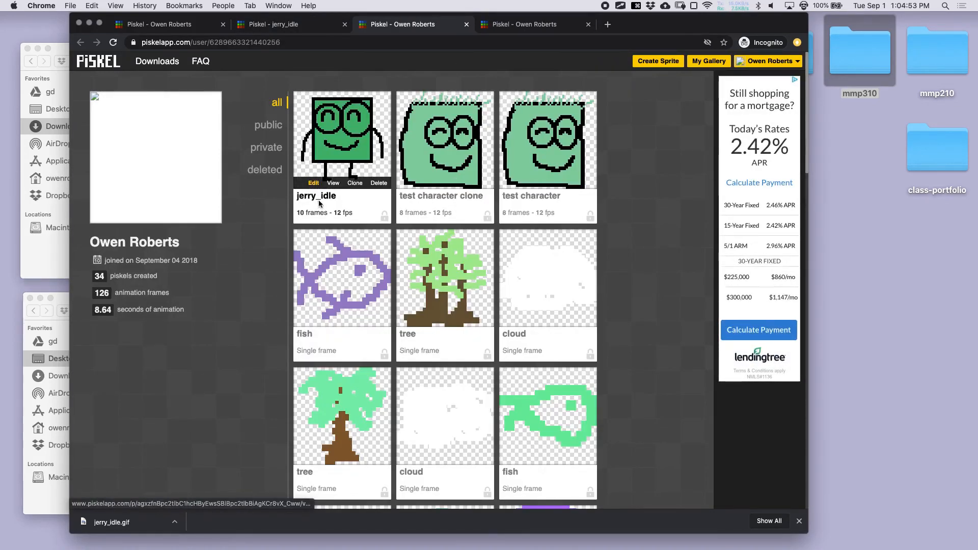
left_click(588, 24)
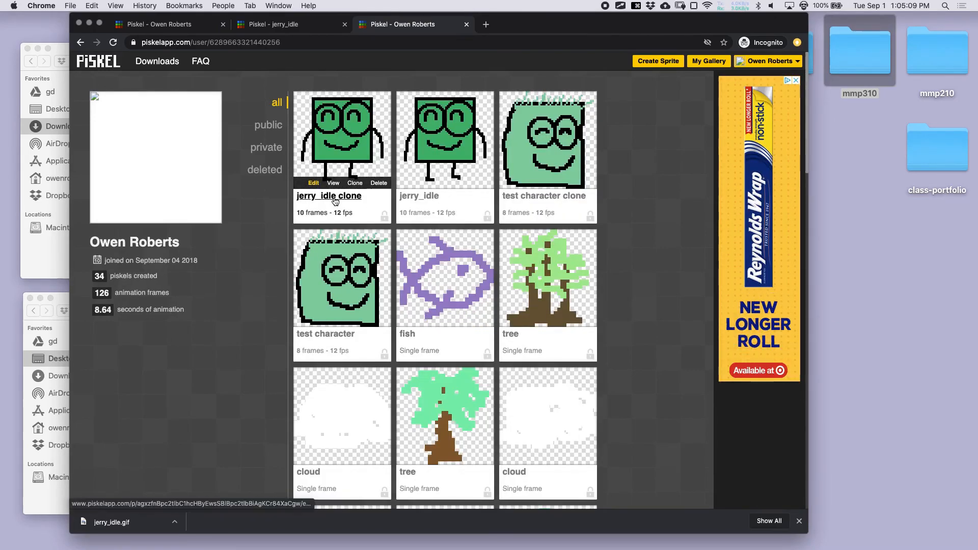
left_click(314, 184)
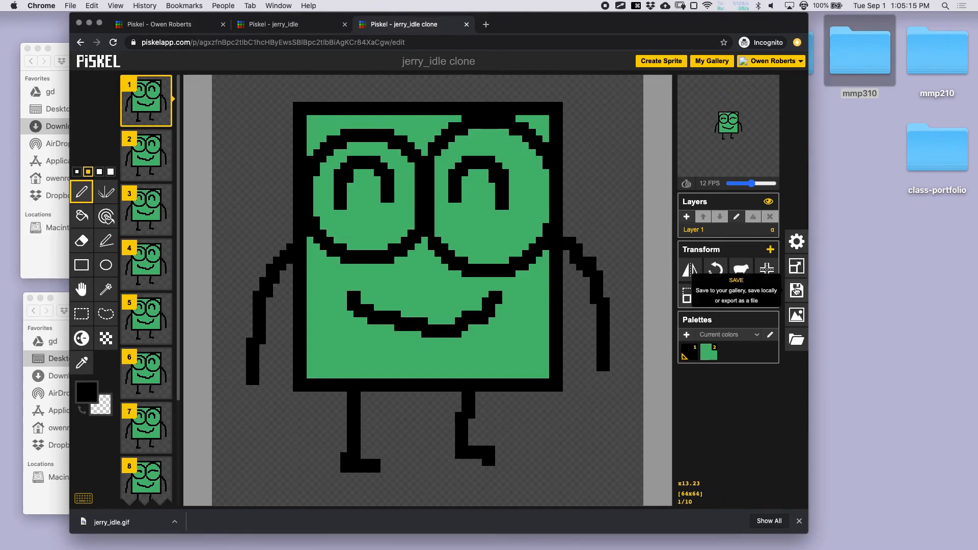
left_click(796, 290)
- Retitle the clone jerry_walk and delete frames 2–10, leaving a single frame
left_click_drag(703, 191, 757, 190)
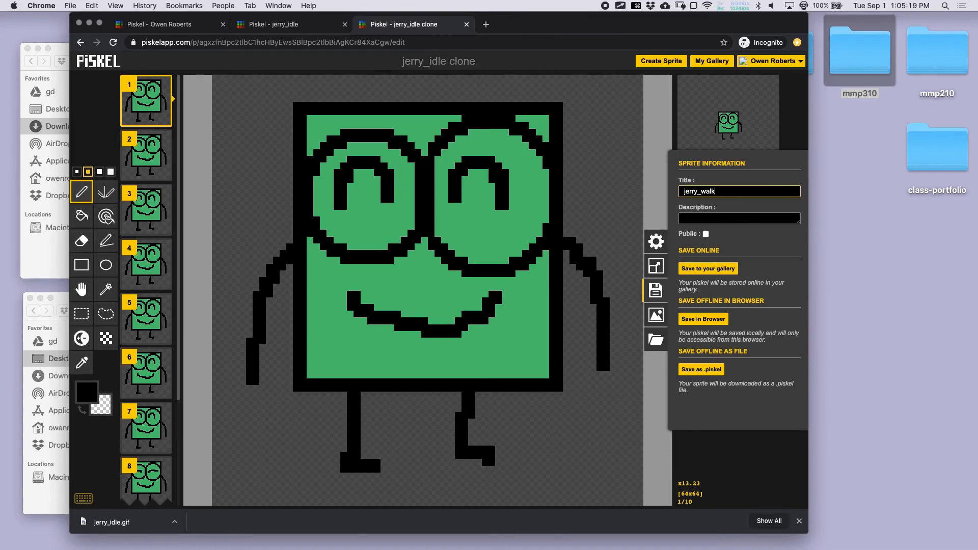
key("Return")
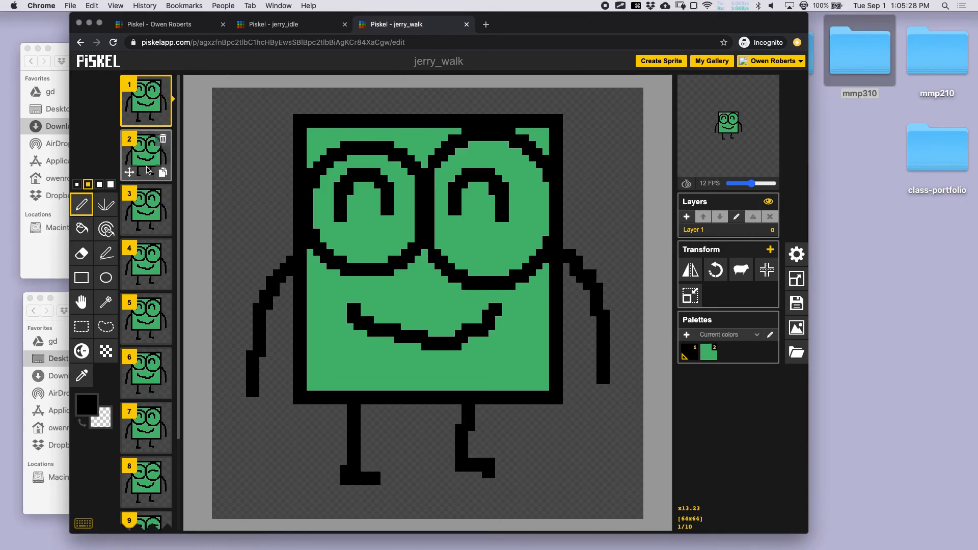
double_click(163, 139)
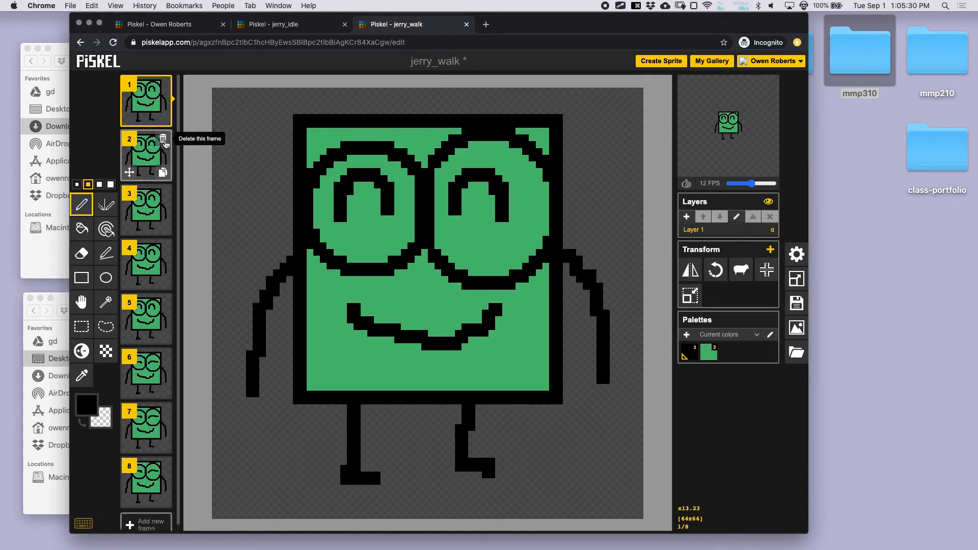
triple_click(163, 140)
triple_click(163, 140)
left_click(164, 141)
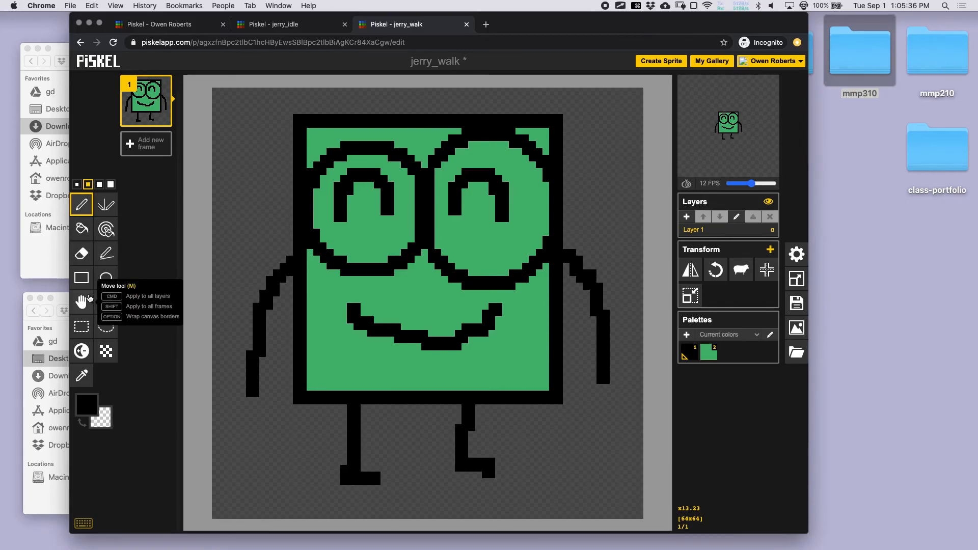
- Erase the character's arms and legs with the largest eraser
left_click(93, 259)
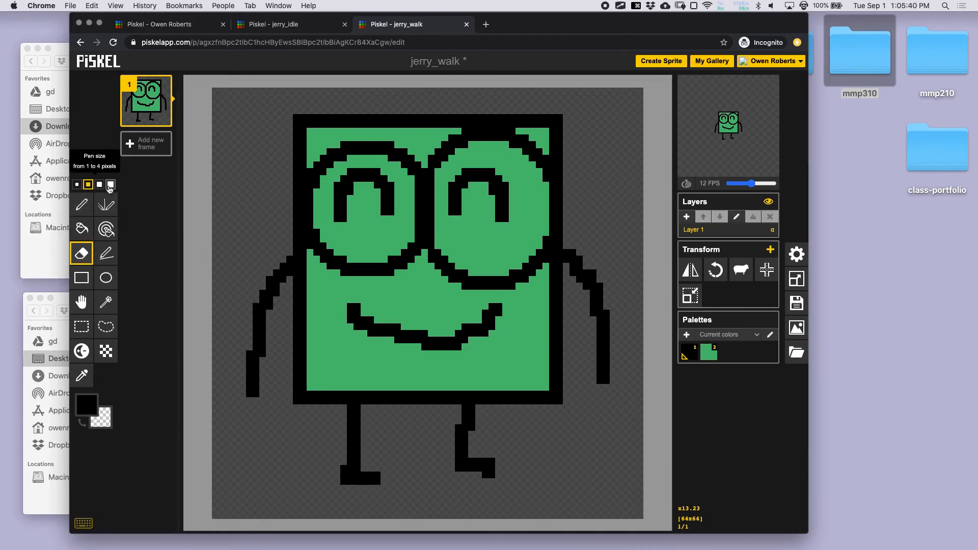
left_click(110, 185)
left_click(280, 265)
mouse_move(280, 265)
left_mouse_down()
mouse_move(260, 320)
mouse_move(255, 426)
mouse_move(385, 508)
mouse_move(378, 489)
mouse_move(349, 485)
mouse_move(357, 421)
mouse_move(486, 429)
mouse_move(474, 422)
mouse_move(476, 470)
mouse_move(488, 478)
mouse_move(598, 326)
mouse_move(582, 267)
left_mouse_up()
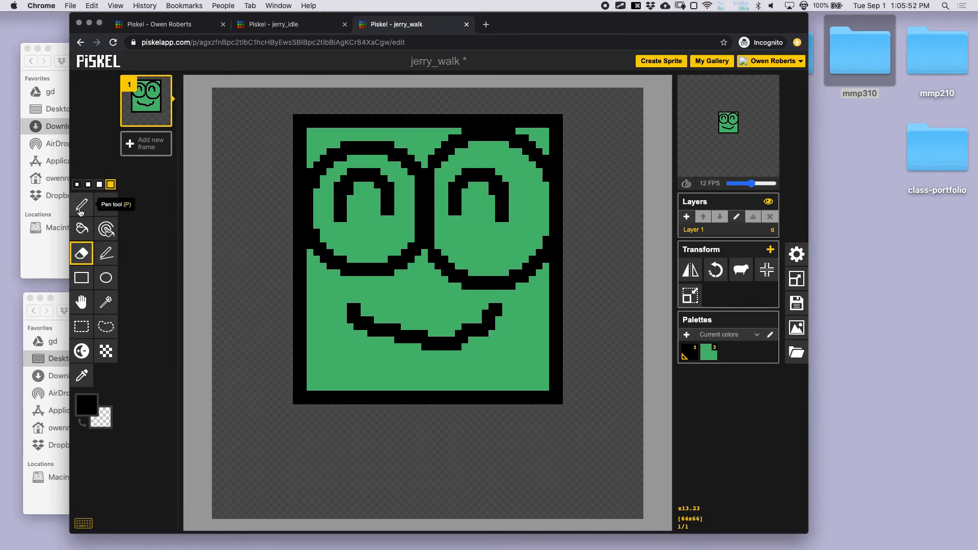
- Duplicate the limbless frame four times to make five identical frames
left_click(85, 209)
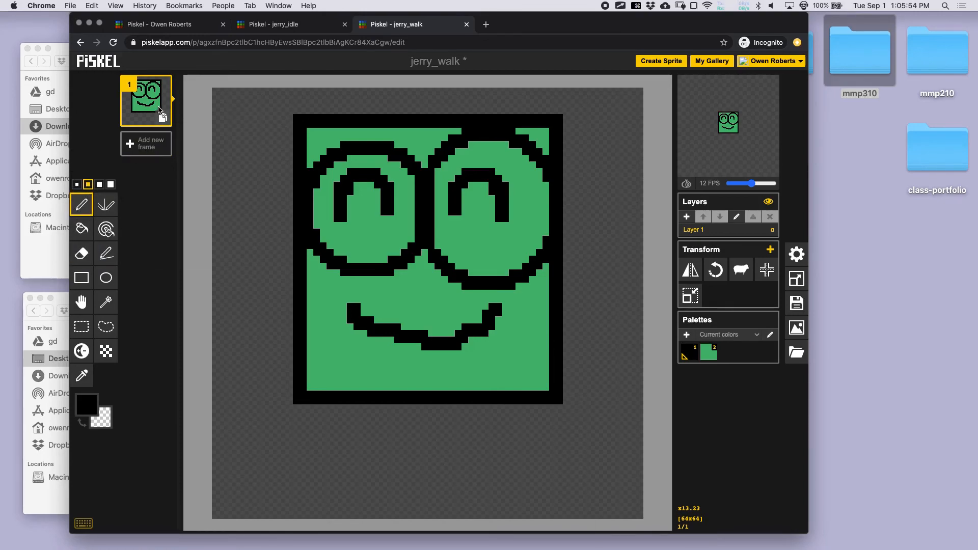
left_click(163, 120)
left_click(163, 172)
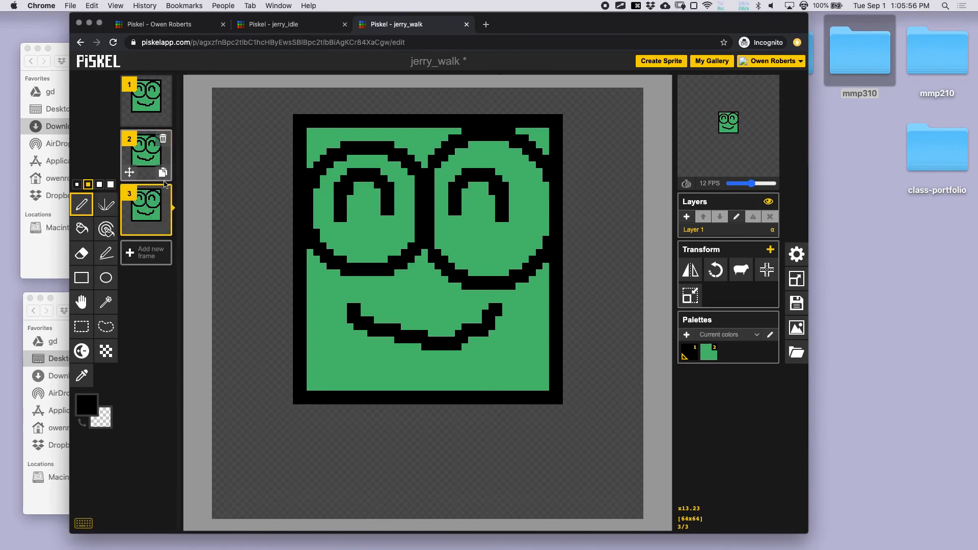
left_click(163, 226)
left_click(163, 281)
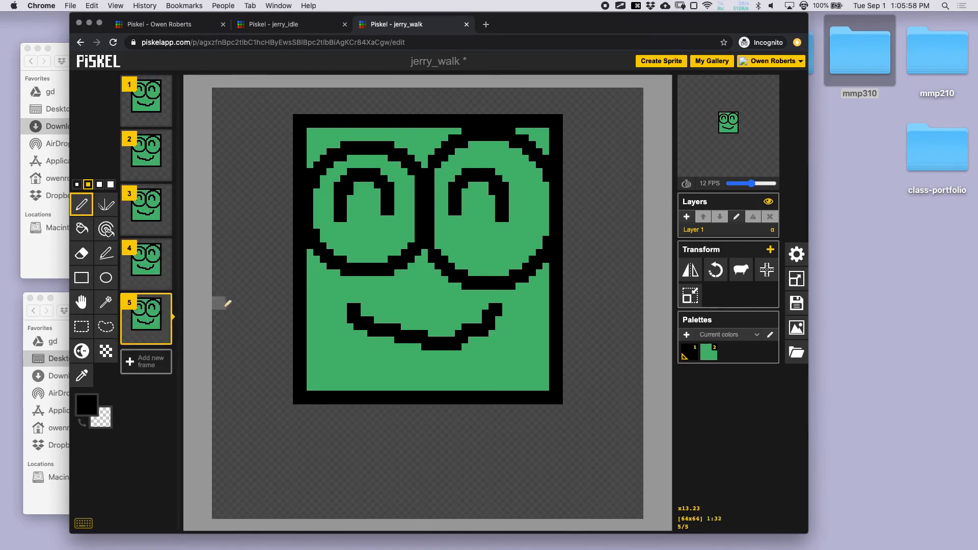
mouse_move(700, 165)
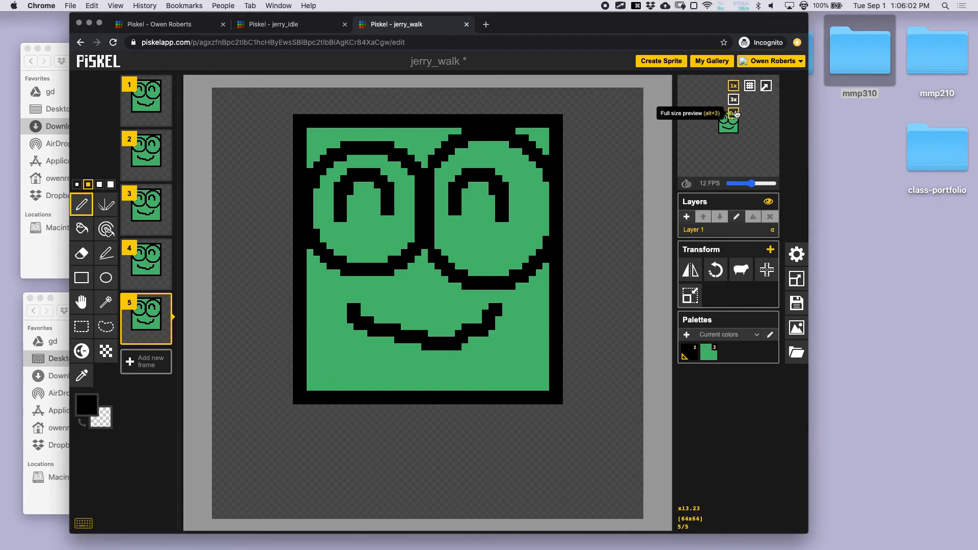
- Set a full-size preview, enable onion skin, add a sixth frame, and draw limbs on frame 1
left_click(733, 86)
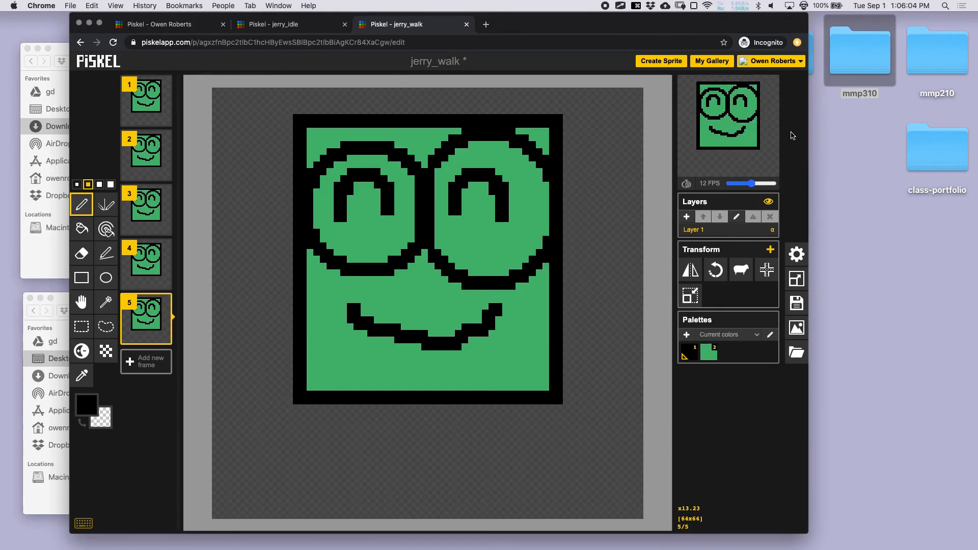
left_click(686, 184)
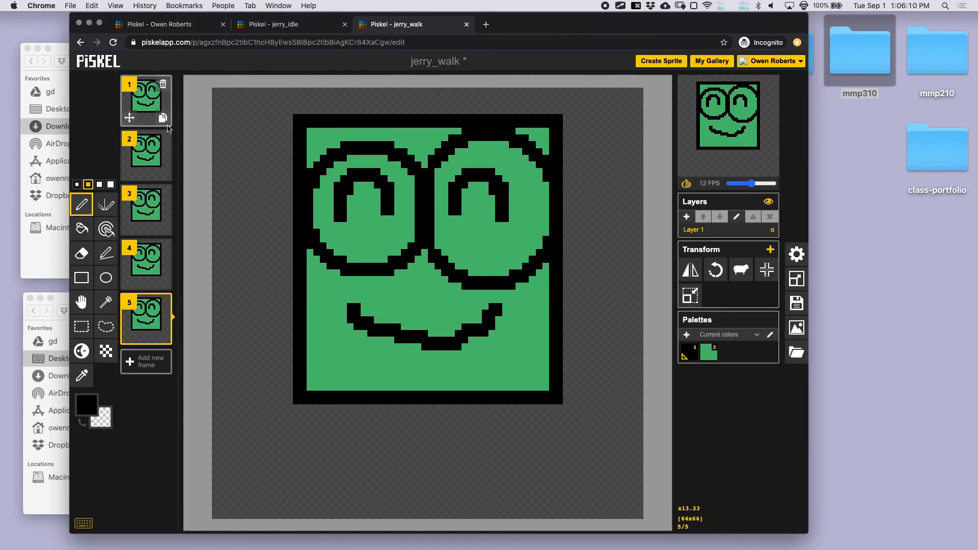
left_click(162, 119)
left_click(152, 121)
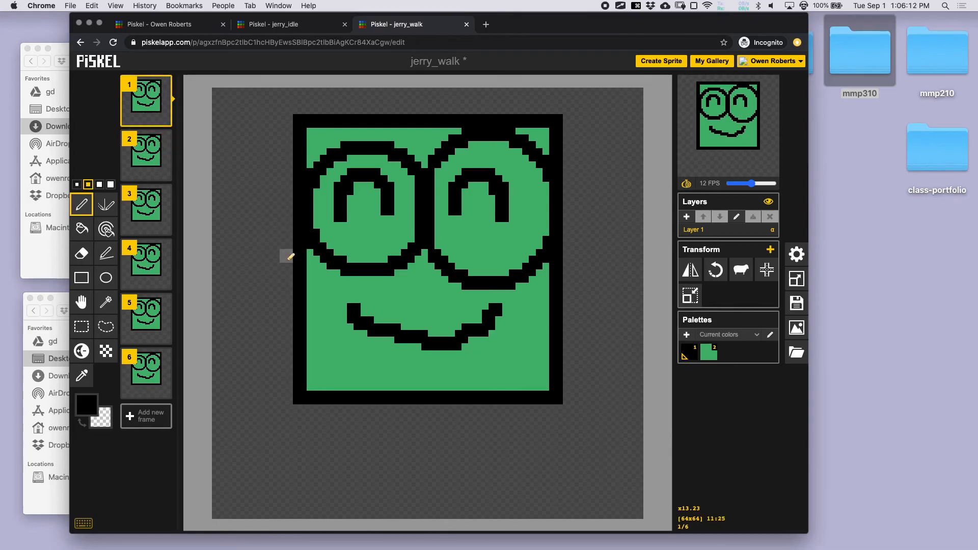
mouse_move(294, 250)
left_mouse_down()
mouse_move(263, 272)
mouse_move(240, 359)
left_mouse_up()
mouse_move(563, 263)
left_mouse_down()
mouse_move(588, 332)
mouse_move(619, 347)
left_mouse_up()
mouse_move(383, 406)
left_mouse_down()
mouse_move(320, 470)
mouse_move(377, 501)
left_mouse_up()
mouse_move(481, 405)
left_mouse_down()
mouse_move(484, 512)
mouse_move(564, 471)
left_mouse_up()
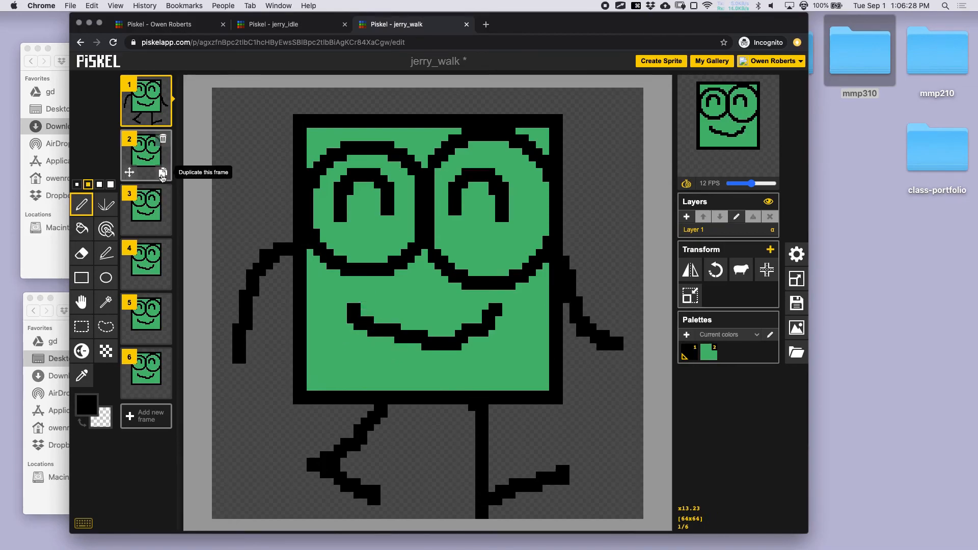
- Draw walking legs and arms on frame 2
left_click(153, 163)
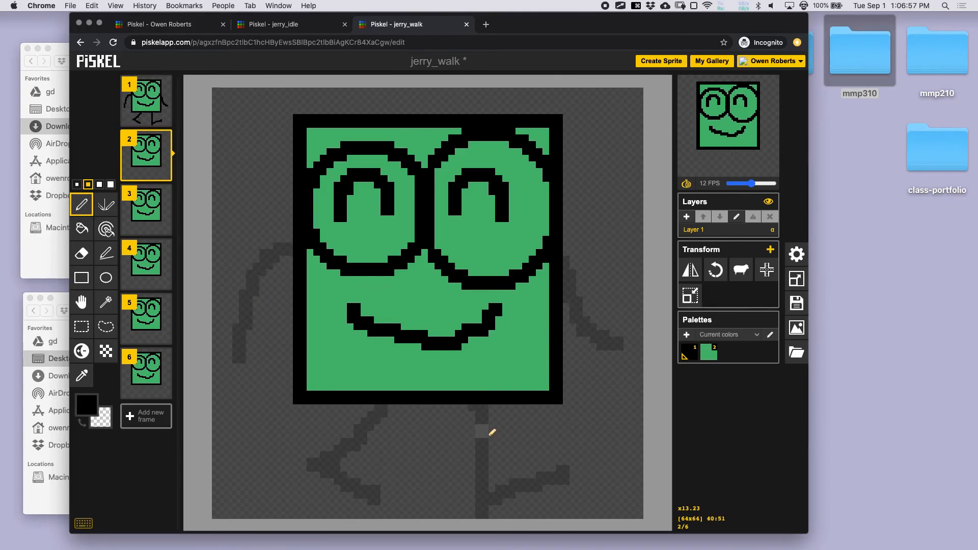
mouse_move(482, 404)
left_mouse_down()
mouse_move(487, 464)
mouse_move(420, 441)
mouse_move(397, 474)
left_mouse_up()
mouse_move(383, 405)
left_mouse_down()
mouse_move(408, 481)
mouse_move(449, 498)
mouse_move(460, 488)
left_mouse_up()
mouse_move(564, 272)
left_mouse_down()
mouse_move(609, 299)
mouse_move(632, 277)
left_mouse_up()
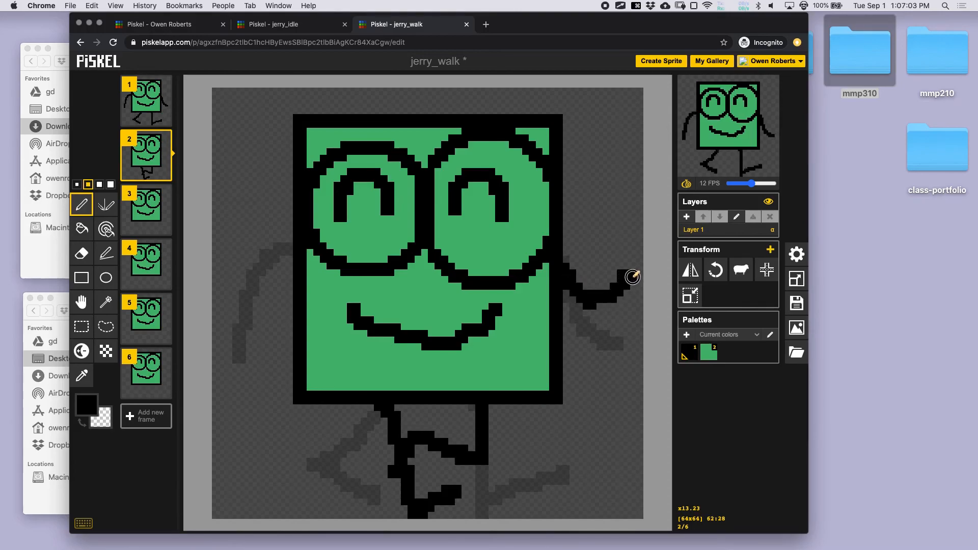
mouse_move(298, 269)
left_mouse_down()
mouse_move(276, 285)
mouse_move(267, 402)
left_mouse_up()
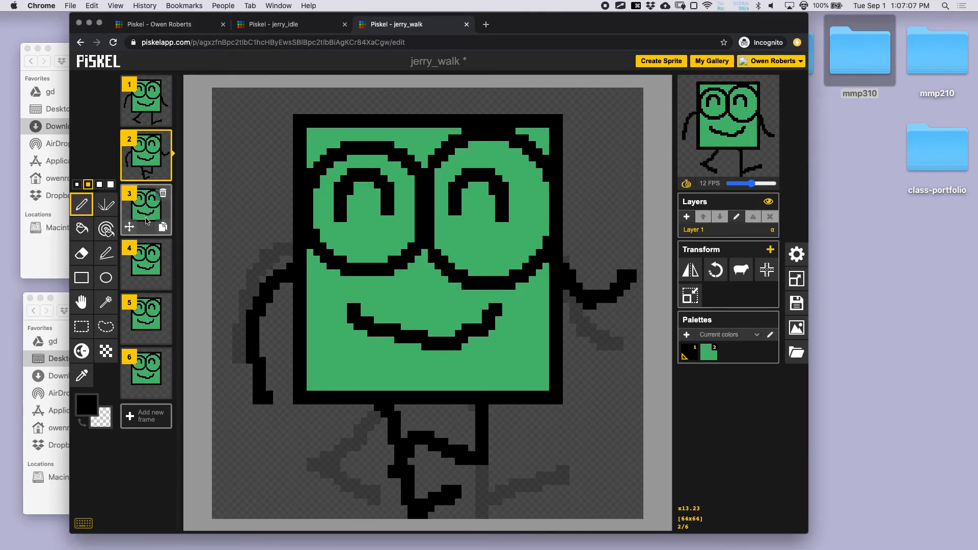
left_click(150, 219)
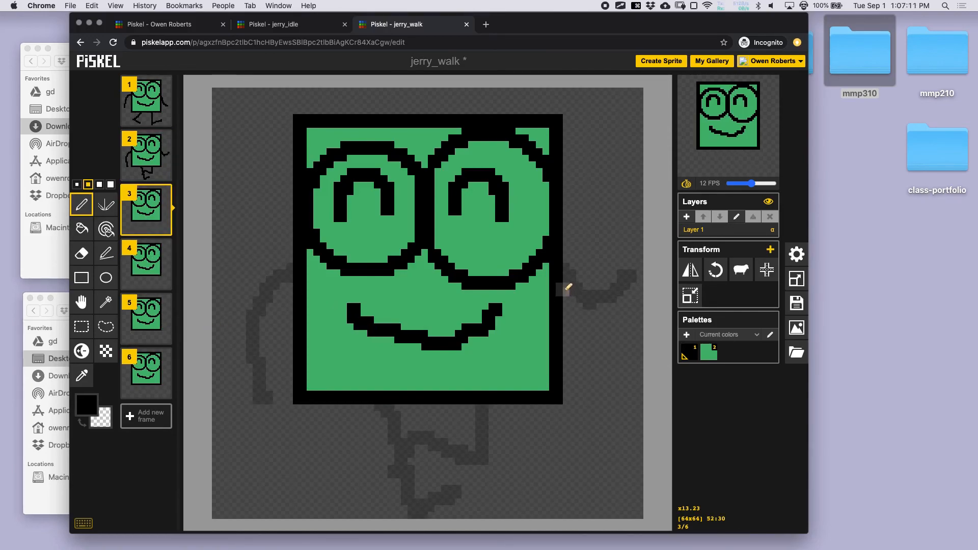
- Draw walking arms and legs on frame 3
left_click_drag(562, 290, 606, 407)
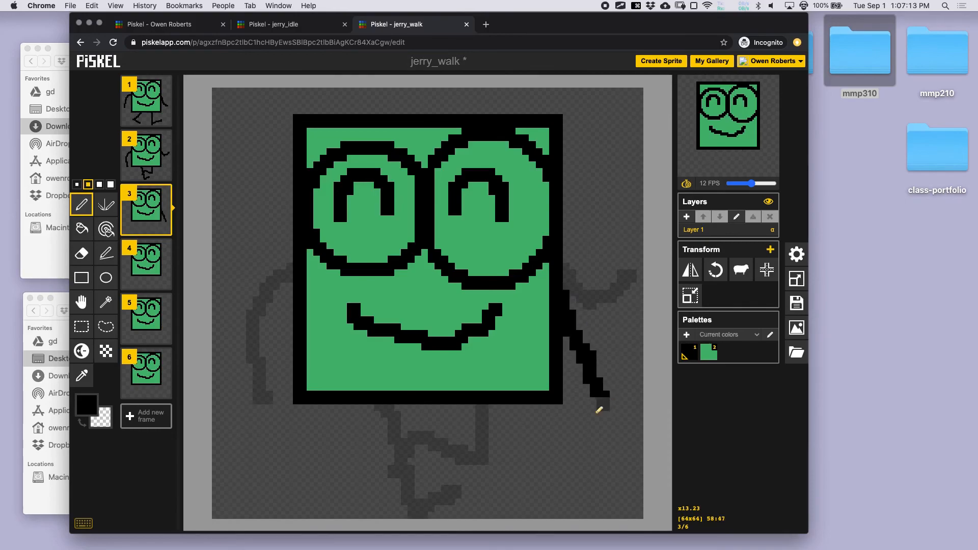
mouse_move(293, 277)
left_mouse_down()
mouse_move(263, 257)
mouse_move(237, 277)
mouse_move(226, 362)
left_mouse_up()
mouse_move(470, 409)
left_mouse_down()
mouse_move(512, 489)
mouse_move(551, 441)
left_mouse_up()
mouse_move(379, 408)
left_mouse_down()
mouse_move(415, 460)
mouse_move(324, 483)
mouse_move(333, 503)
left_mouse_up()
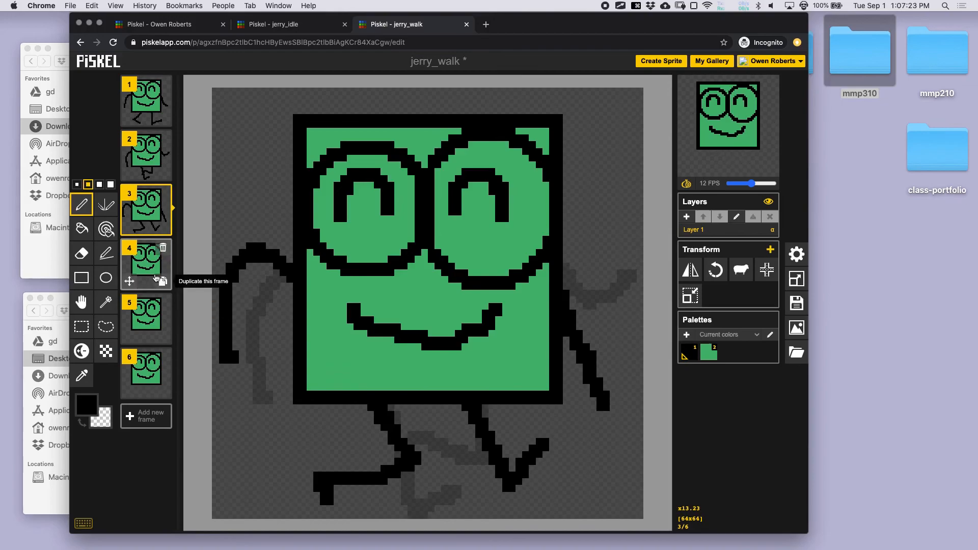
- Draw a curved left arm, raised right arm and two legs on frame 4
left_click(153, 270)
mouse_move(298, 265)
left_mouse_down()
mouse_move(250, 330)
mouse_move(288, 407)
left_mouse_up()
mouse_move(555, 297)
left_mouse_down()
mouse_move(599, 271)
mouse_move(602, 248)
left_mouse_up()
mouse_move(484, 406)
left_mouse_down()
mouse_move(541, 435)
mouse_move(481, 469)
mouse_move(494, 504)
left_mouse_up()
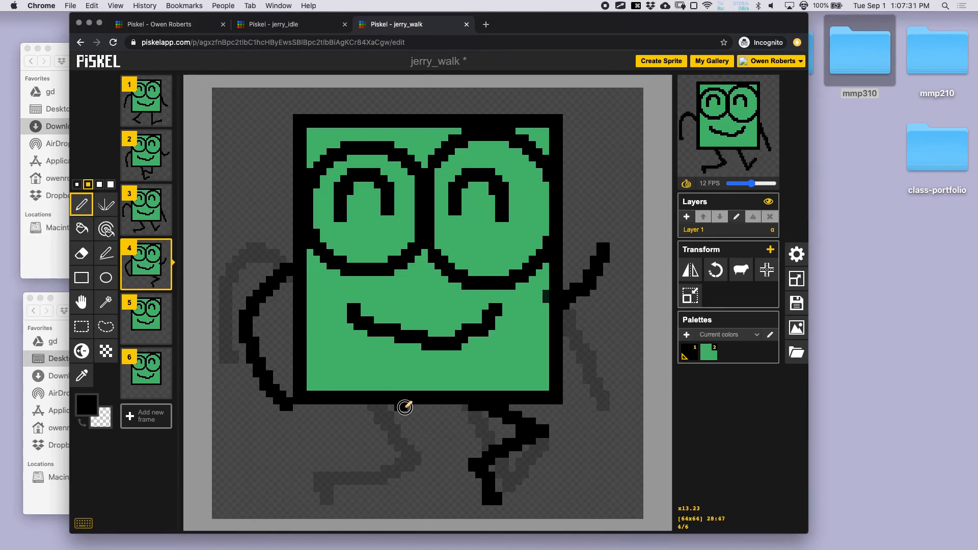
mouse_move(411, 411)
left_mouse_down()
mouse_move(435, 500)
mouse_move(476, 484)
left_mouse_up()
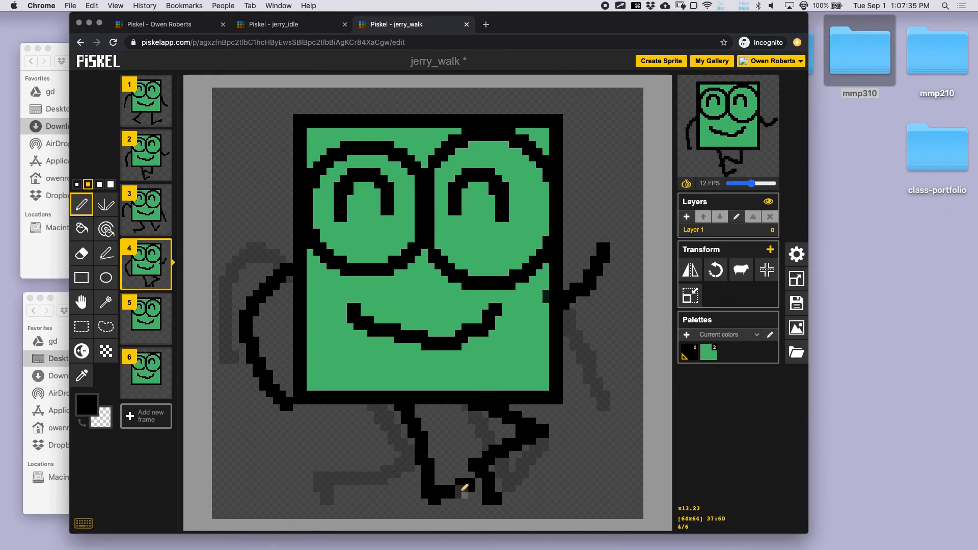
- Draw a bent right arm and two legs on frame 5, undoing a bad left-arm stroke
left_click(150, 318)
mouse_move(565, 287)
left_mouse_down()
mouse_move(583, 348)
mouse_move(624, 313)
left_mouse_up()
left_click_drag(293, 266, 239, 339)
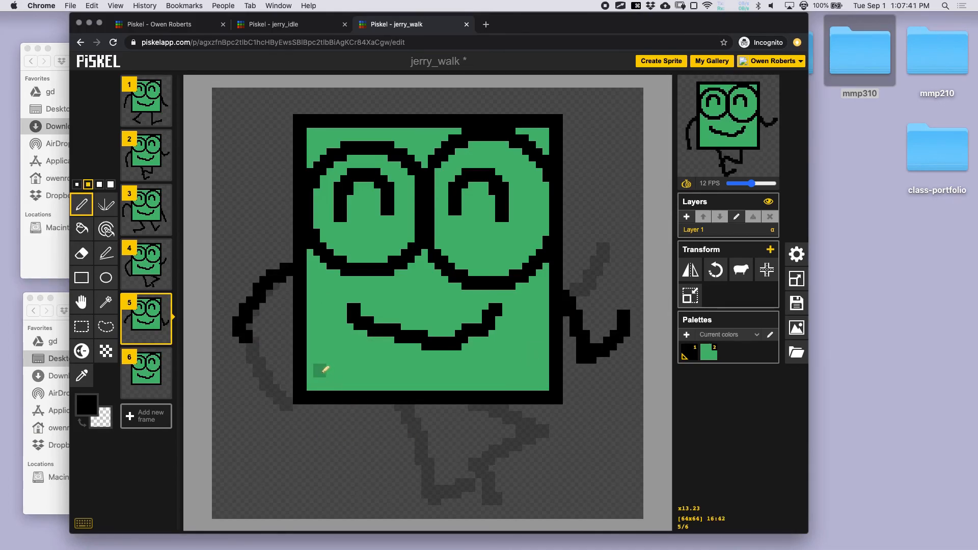
key("super+z")
mouse_move(294, 269)
left_mouse_down()
mouse_move(310, 349)
mouse_move(418, 434)
mouse_move(361, 492)
mouse_move(379, 507)
left_mouse_up()
mouse_move(473, 407)
left_mouse_down()
mouse_move(489, 499)
mouse_move(543, 463)
left_mouse_up()
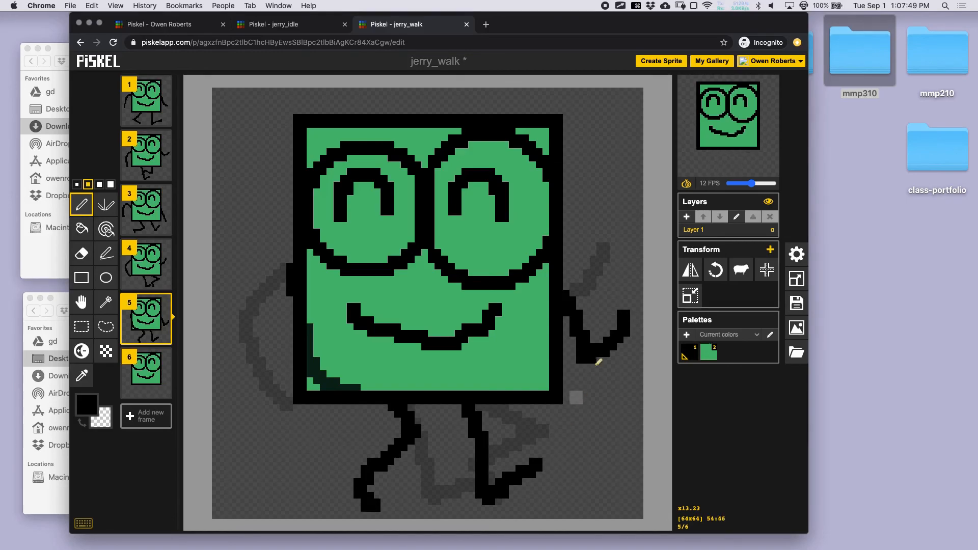
- Delete the sixth frame, set the animation to 5 FPS and save jerry_walk
left_click(165, 359)
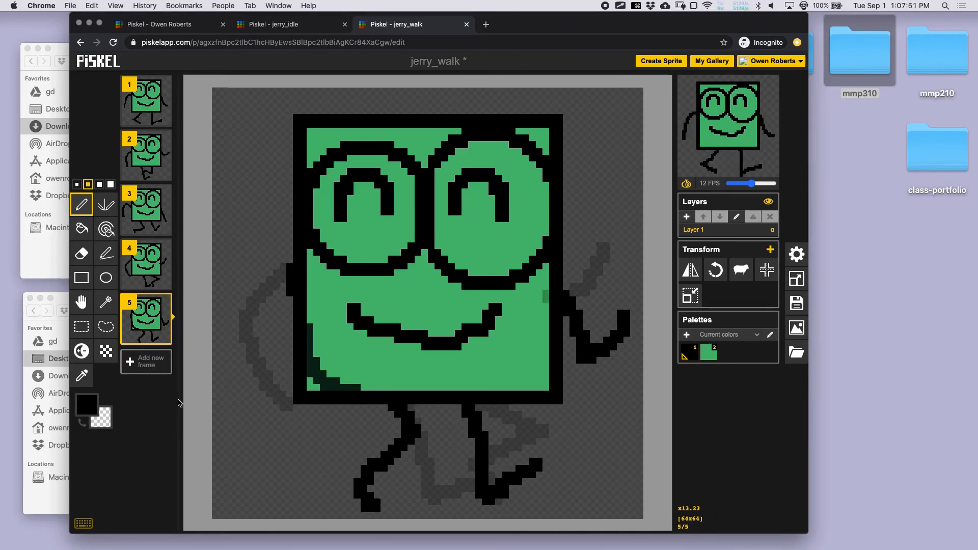
mouse_move(729, 168)
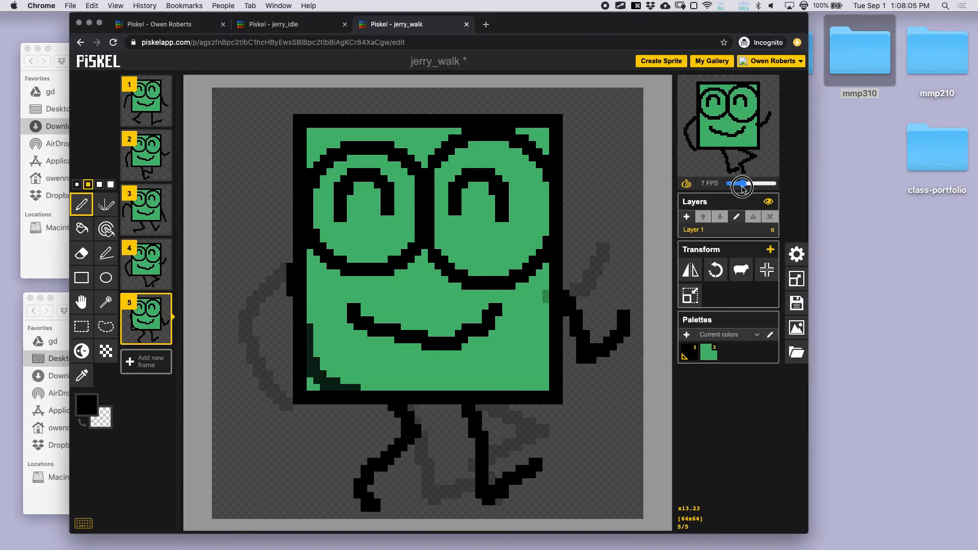
left_click_drag(740, 187, 737, 186)
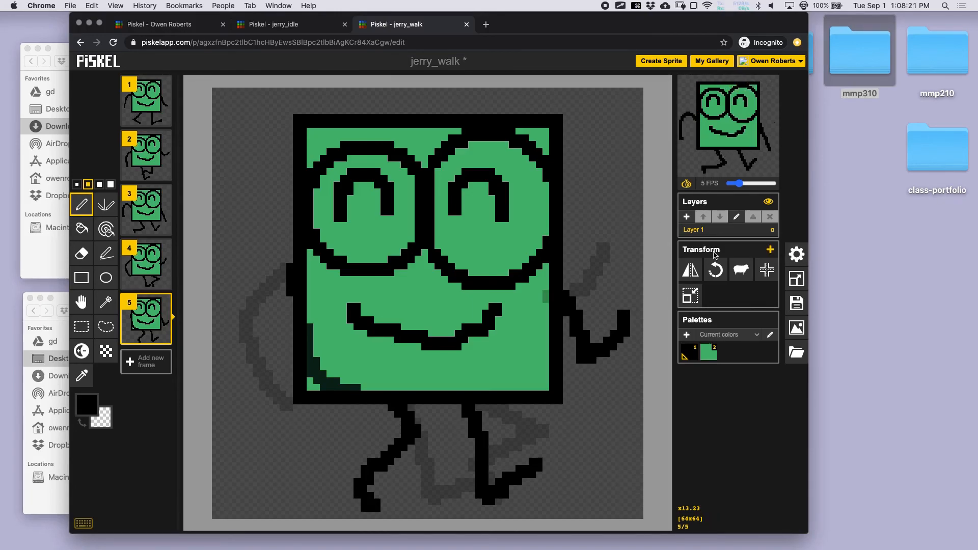
key("super+s")
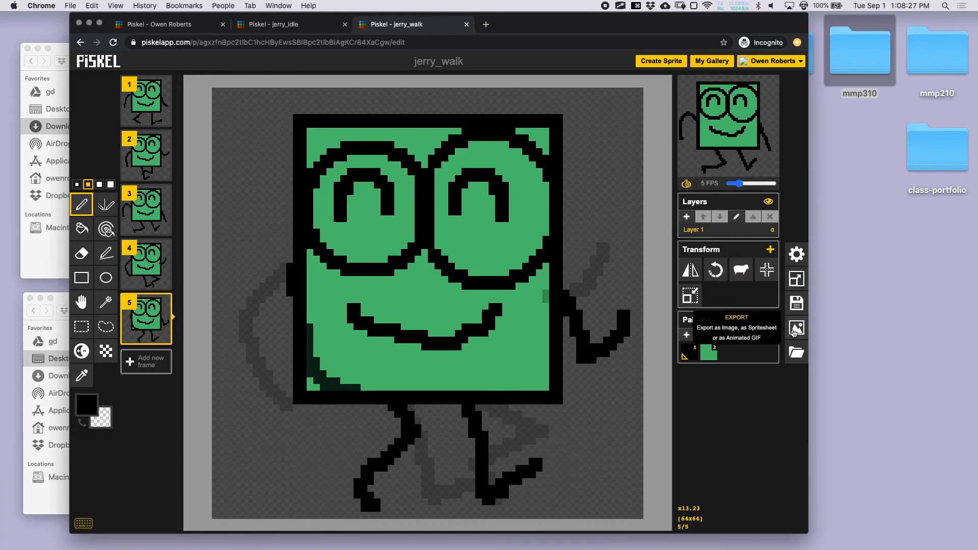
- Download jerry_walk.gif as a looping GIF and save the sprite again
left_click(795, 328)
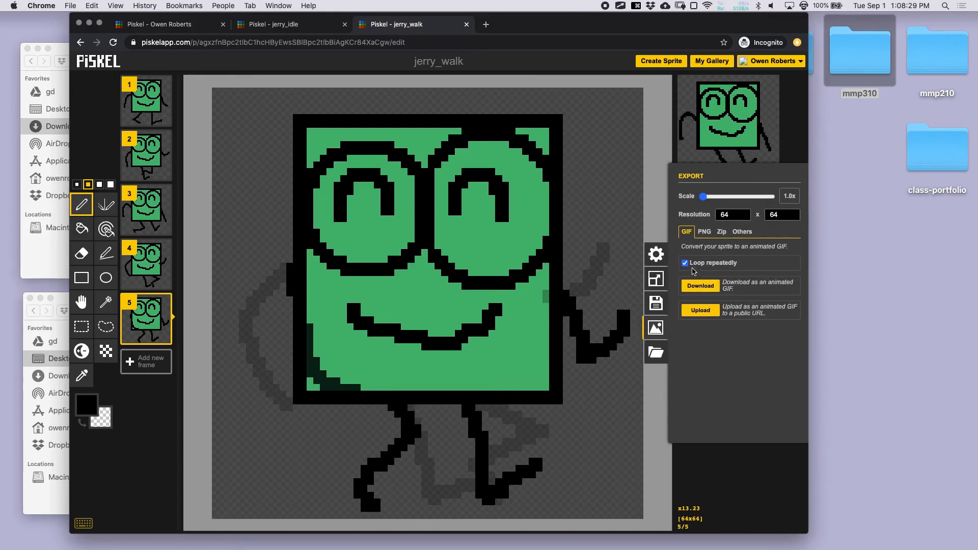
left_click(701, 287)
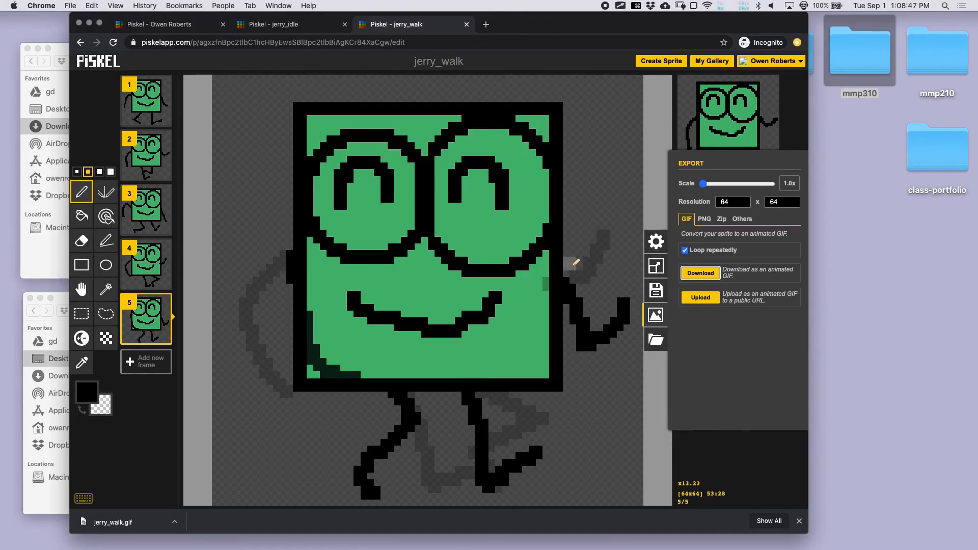
left_click(658, 316)
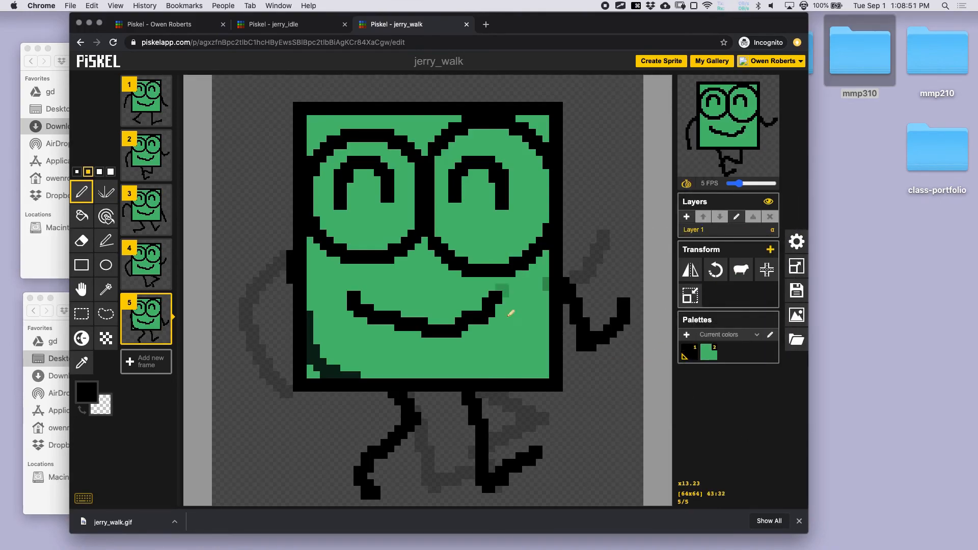
key("super+s")
key("super+Tab")
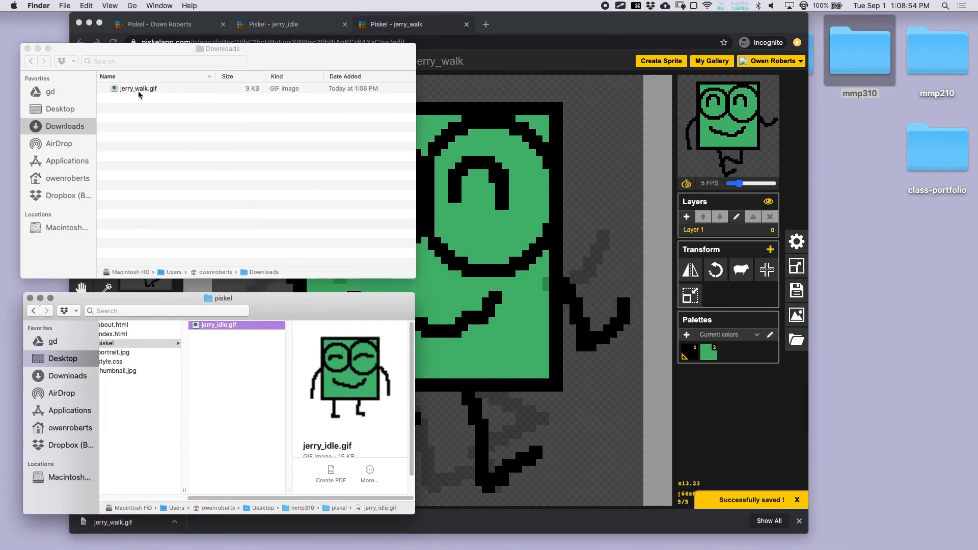
- Move jerry_walk.gif into the mmp310 piskel folder and compare it with jerry_idle.gif
left_click_drag(136, 87, 235, 346)
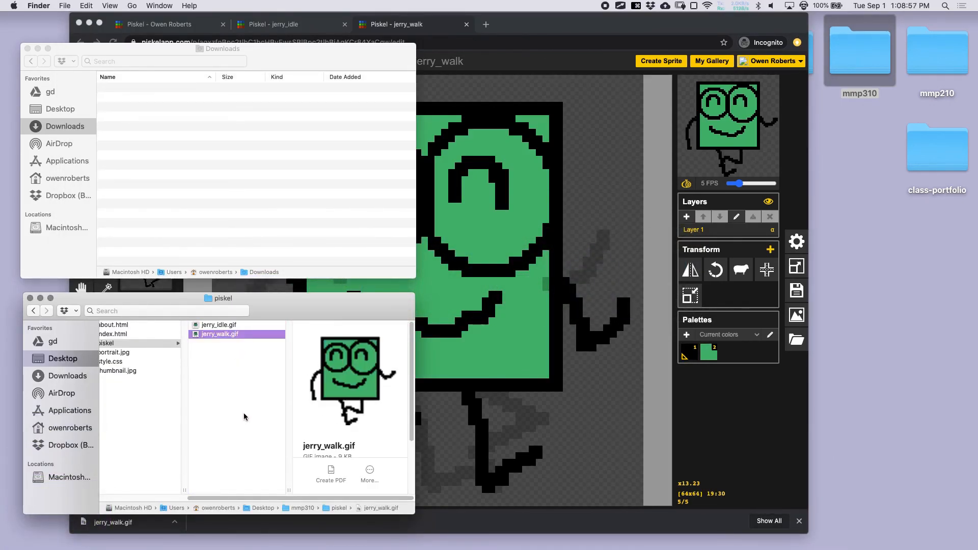
key("Up")
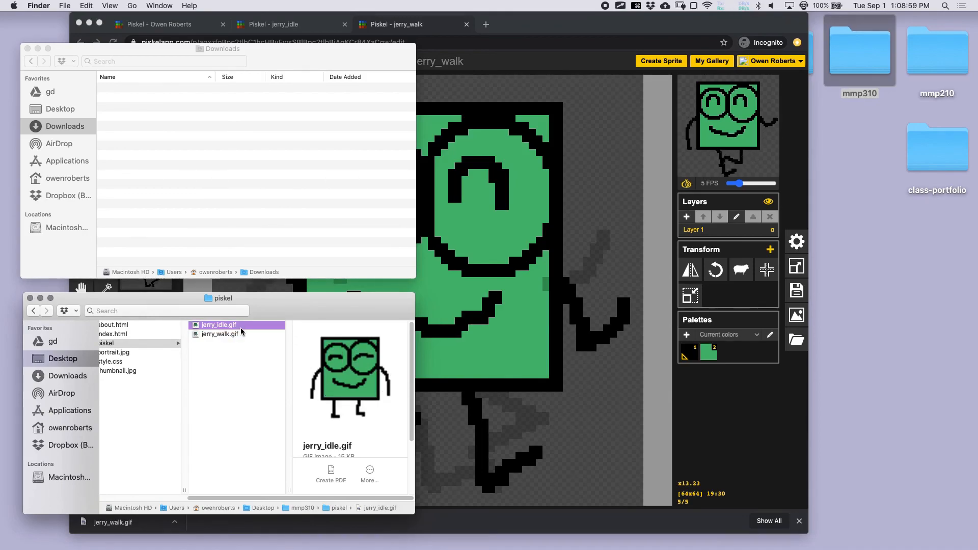
key("Down")
key("Up")
key("Down")
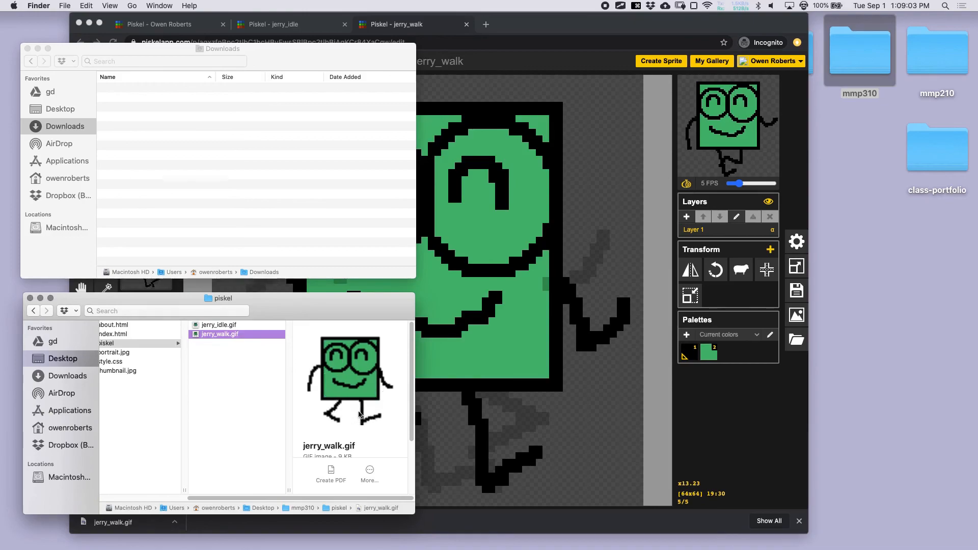
scroll(353, 431, "down", 3)
scroll(353, 431, "down", 1)
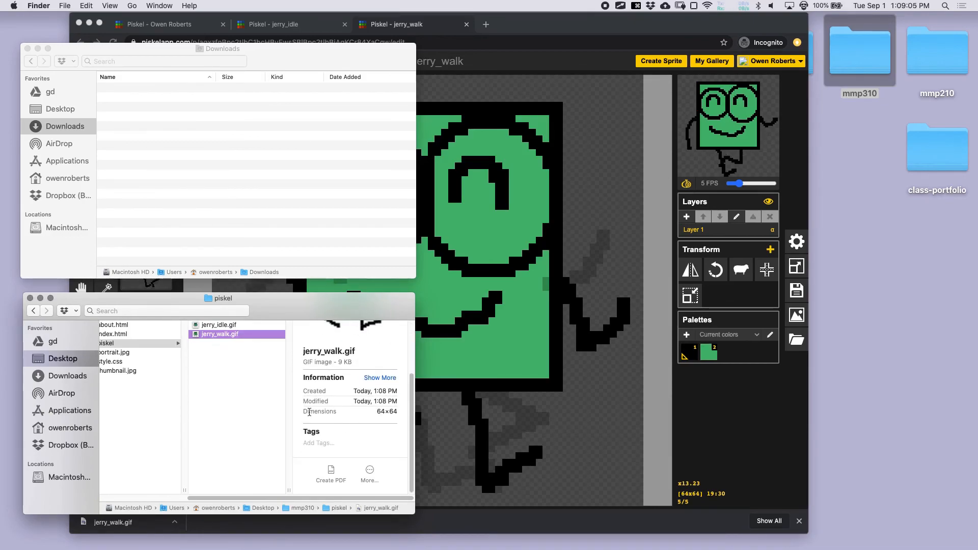
left_click(167, 345)
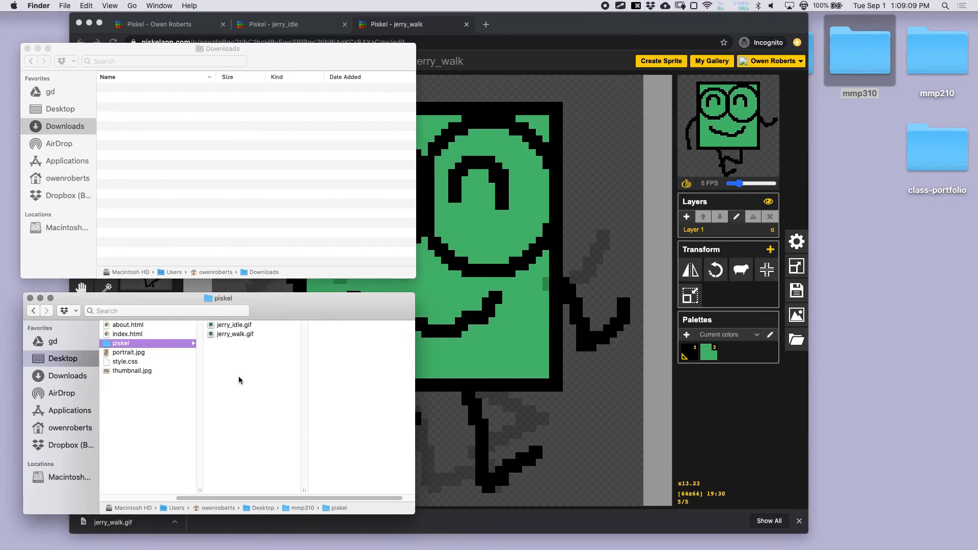
- Close the Downloads window, show the mmp310 folder contents and launch Sublime Text
left_click(27, 48)
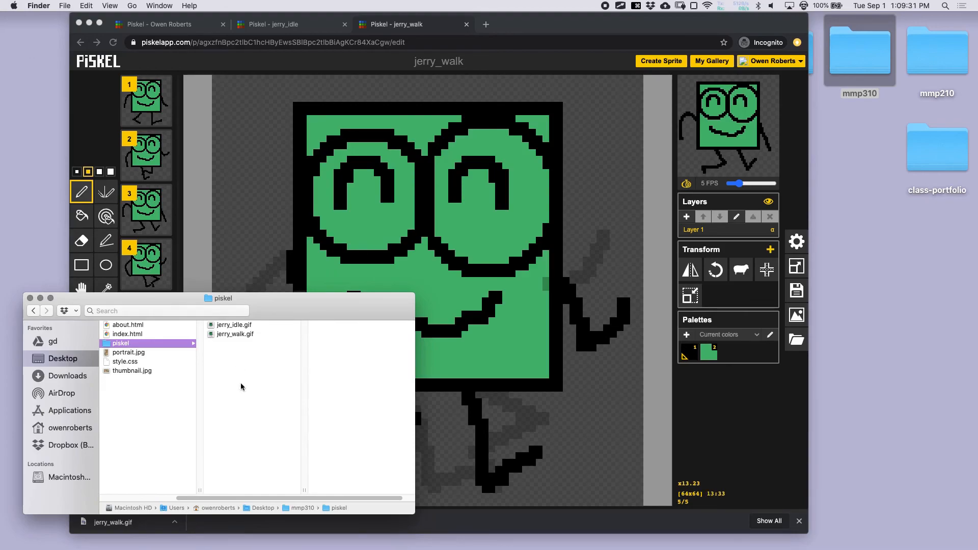
left_click(220, 501)
left_click_drag(220, 501, 162, 451)
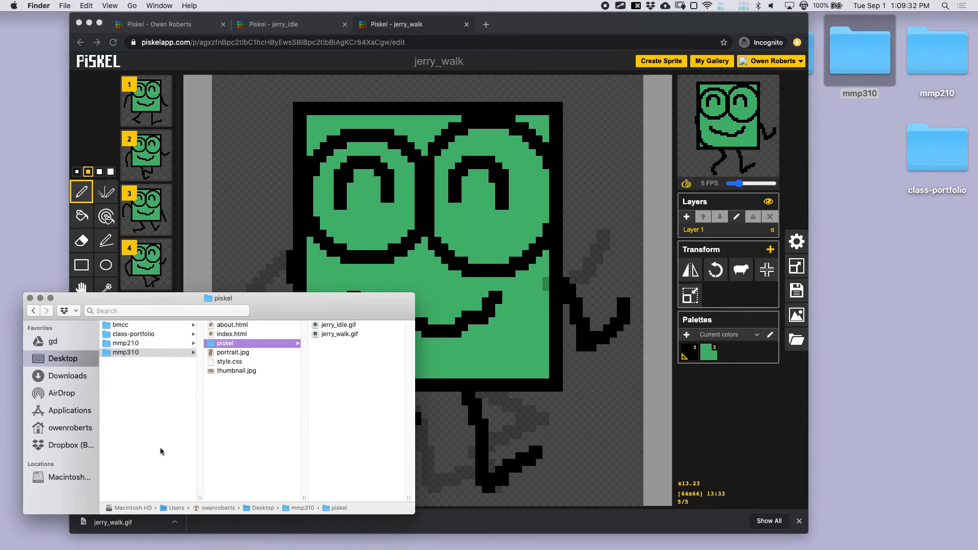
left_click(127, 356)
left_click(137, 391)
left_click(136, 354)
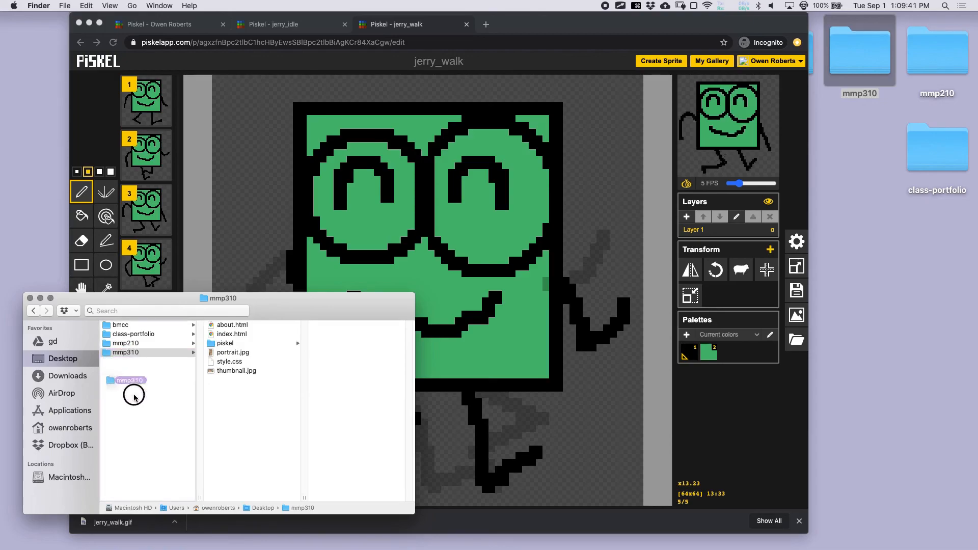
mouse_move(5, 221)
left_click(16, 261)
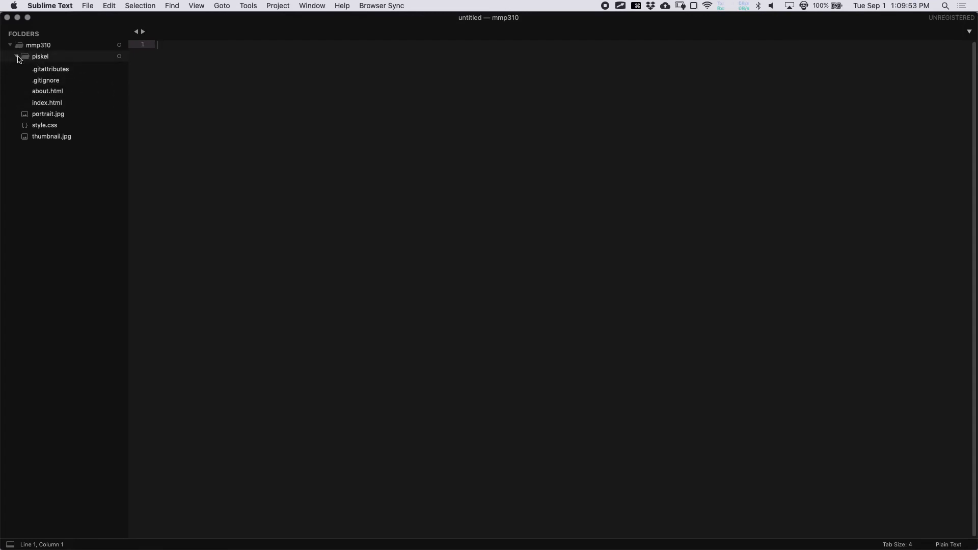
- Save a new empty file as index.html in Desktop/mmp310/piskel and enlarge the editor text
left_click(16, 56)
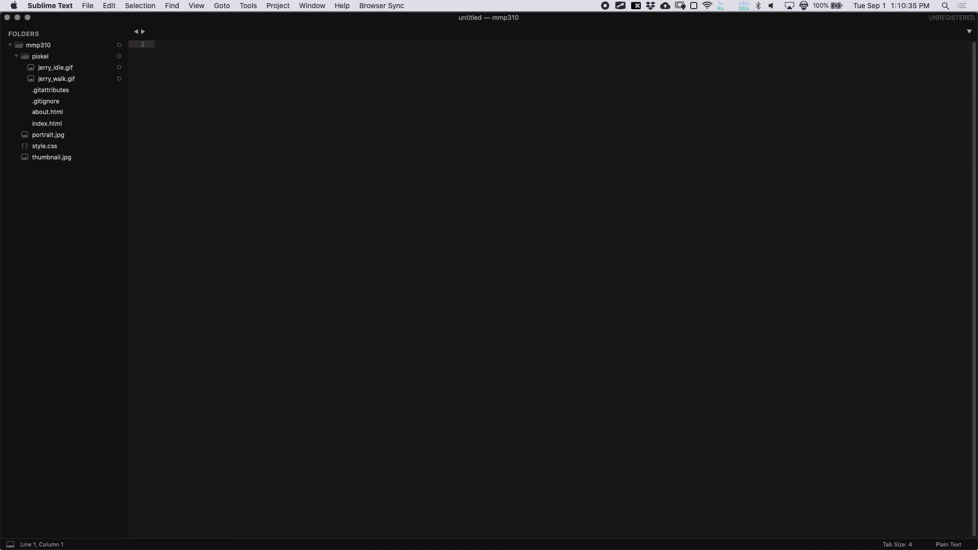
key("super+s")
left_click(320, 199)
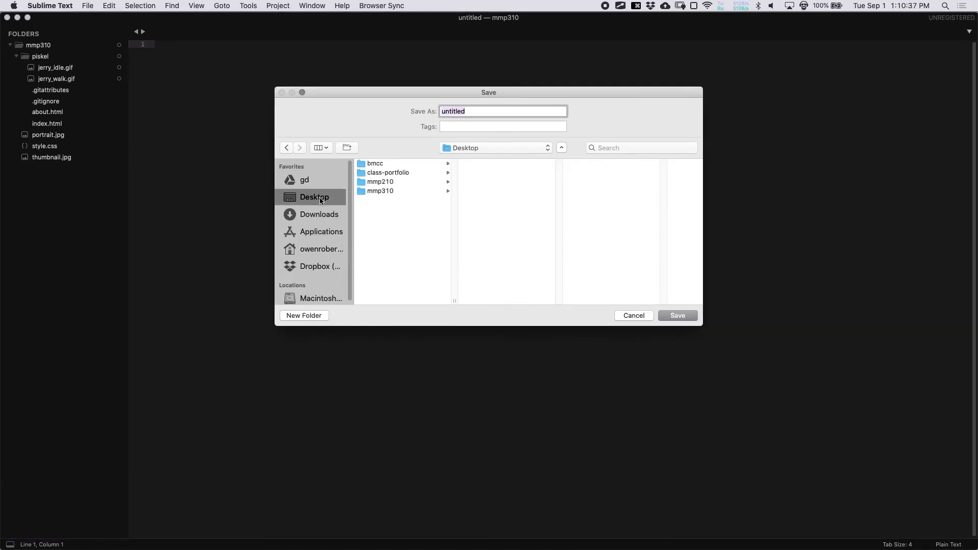
left_click(383, 191)
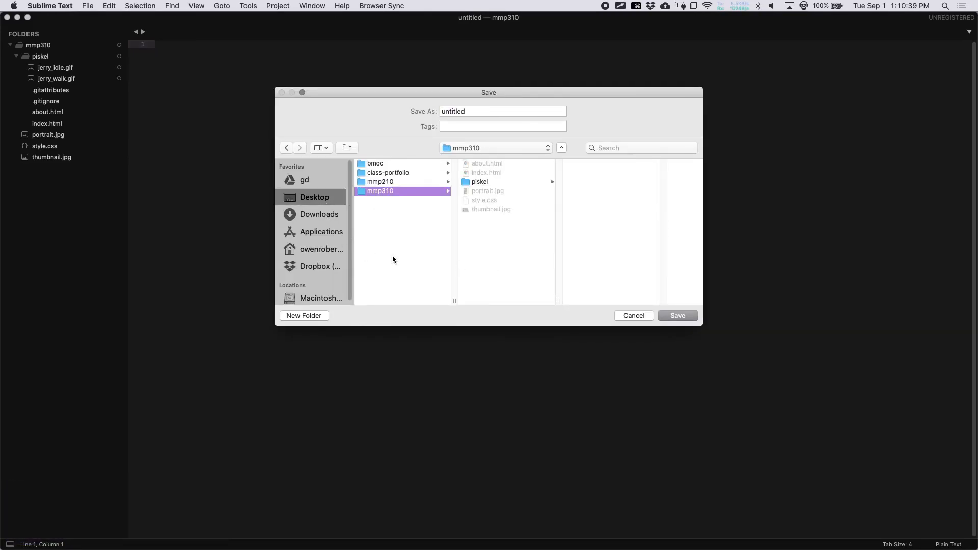
left_click(505, 183)
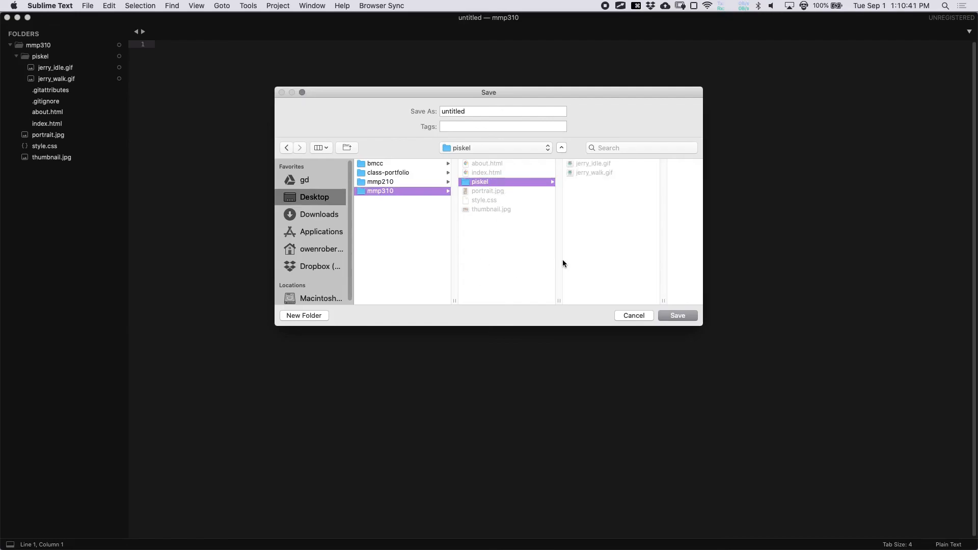
double_click(498, 111)
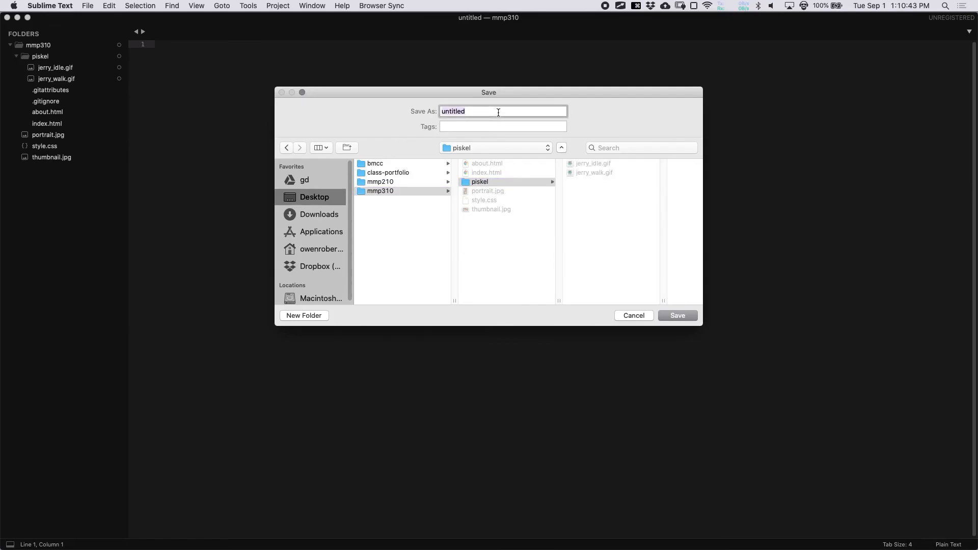
type("inde")
key("Return")
key("super+equal")
key("super+equal")
key("super+equal")
key("super+s")
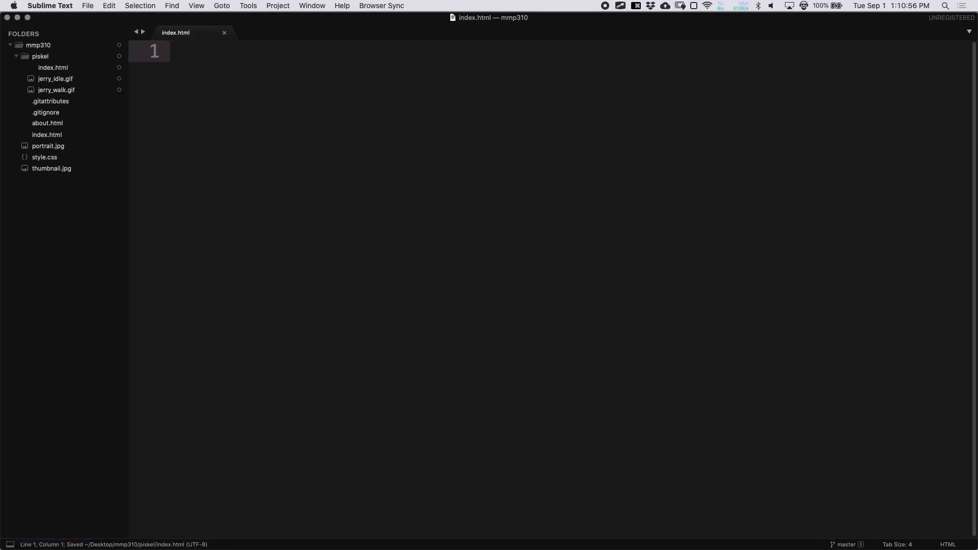
- Start index.html with a <!doctype html> line and an open-and-closed <html> element
type("<!doctype html>")
key("Return")
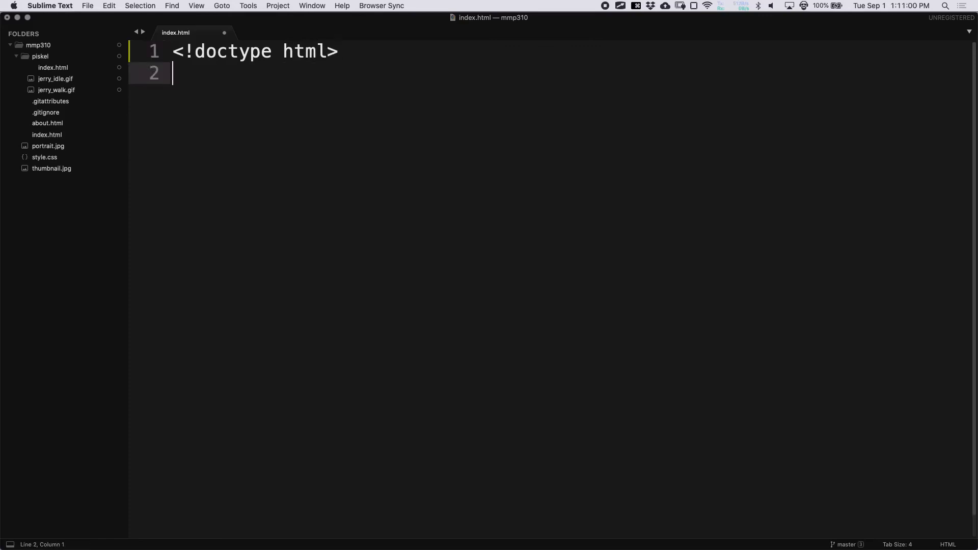
key("super+s")
type("<html>")
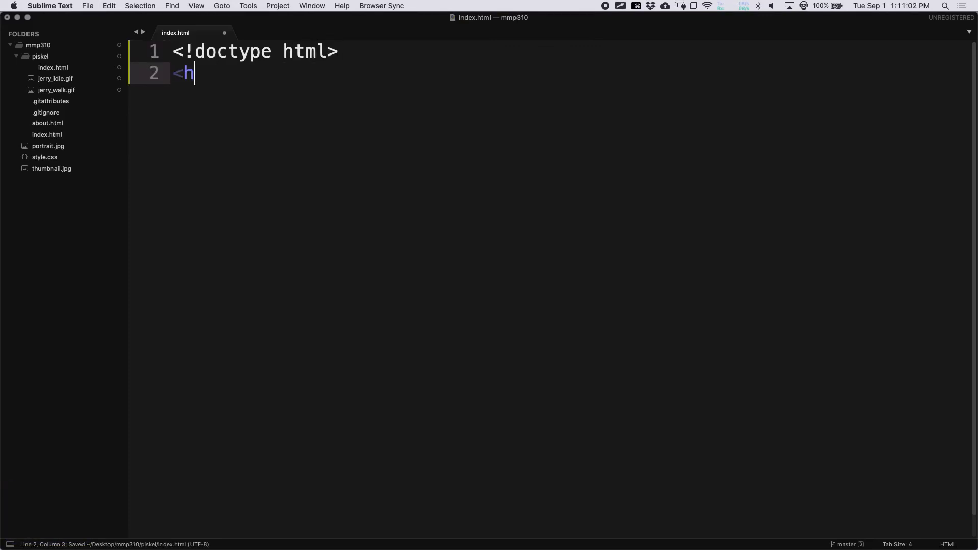
key("Return")
key("Return")
key("super+period")
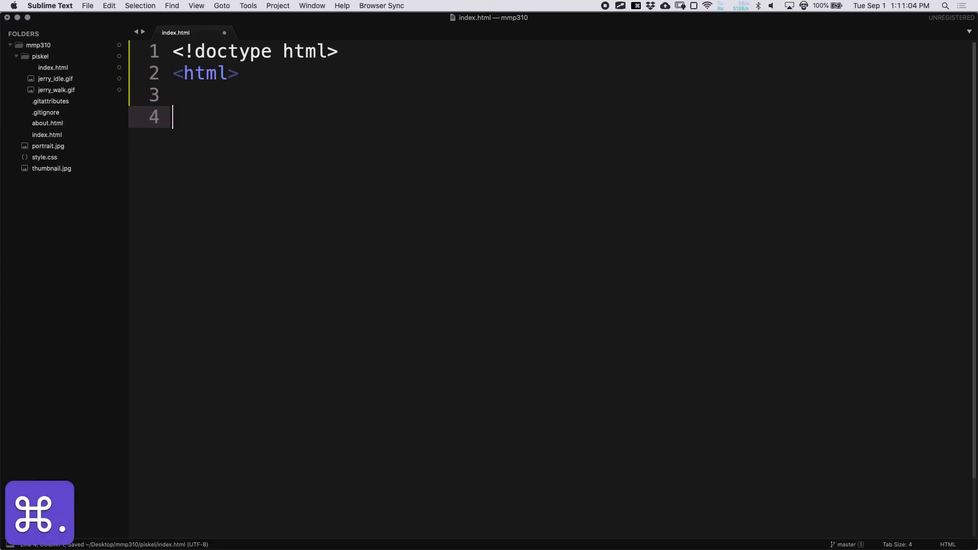
key("alt+super+period")
key("super+s")
key("Up")
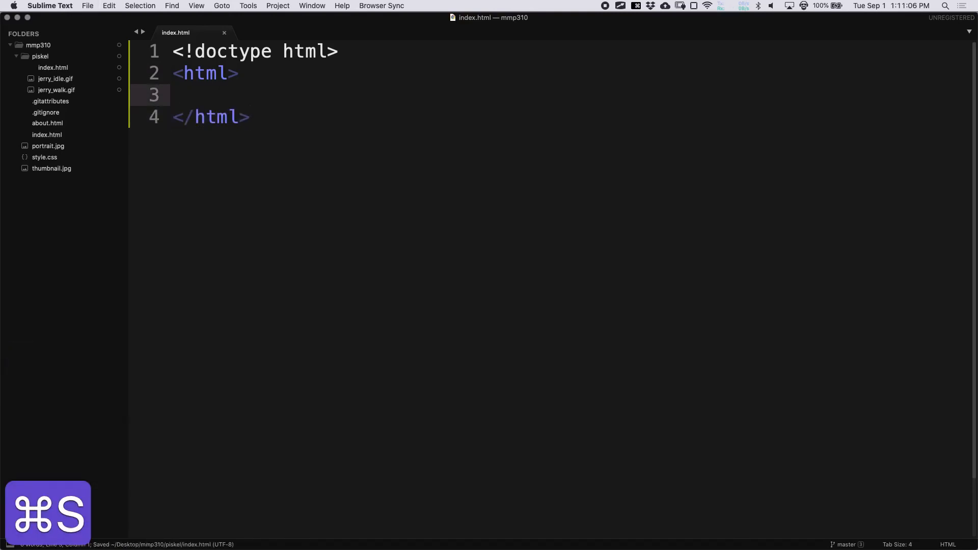
- Add closed <head> and <body> elements inside html, removing the stray indent before </body>
type("<head")
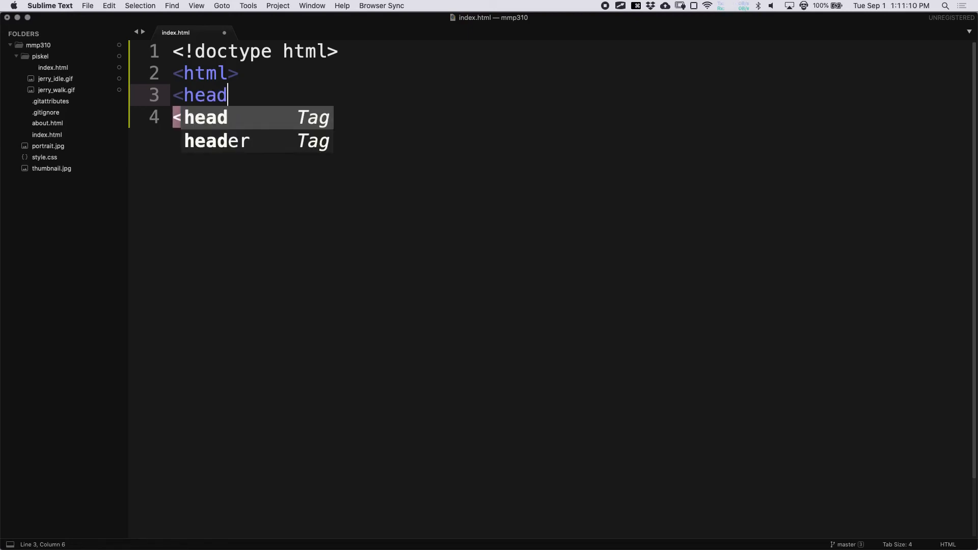
type(">")
key("Return")
key("alt+super+period")
key("super+s")
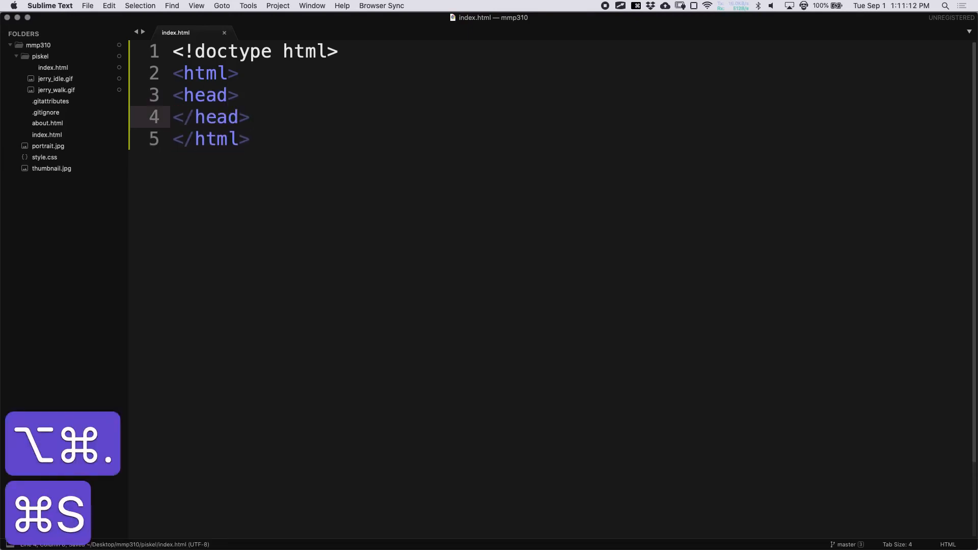
key("Return")
key("Return")
type("<body>")
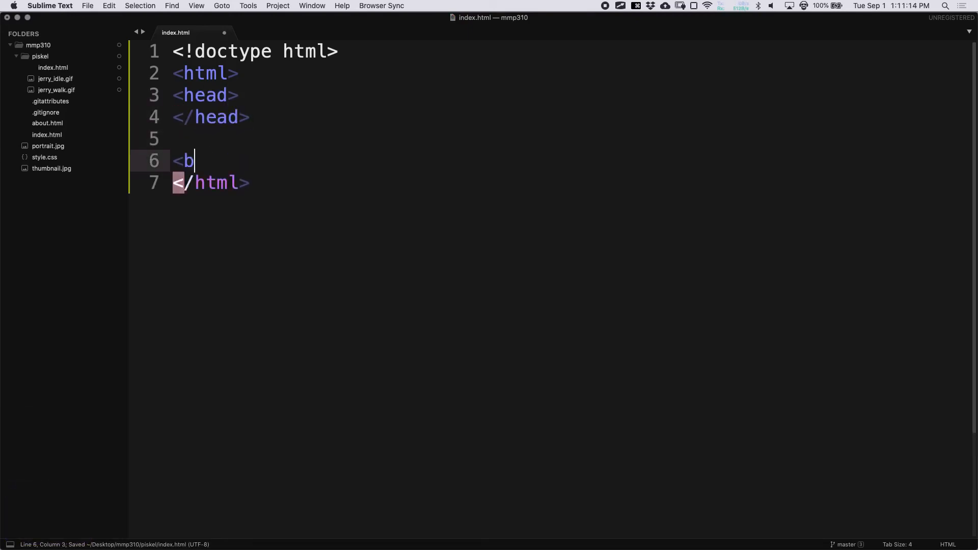
key("Return")
key("alt+super+period")
key("super+s")
key("super+Left")
key("BackSpace")
key("super+s")
- Add a <title> inside the head reading 'My Piskel Art Example' and save
left_click(173, 138)
key("Up")
key("Up")
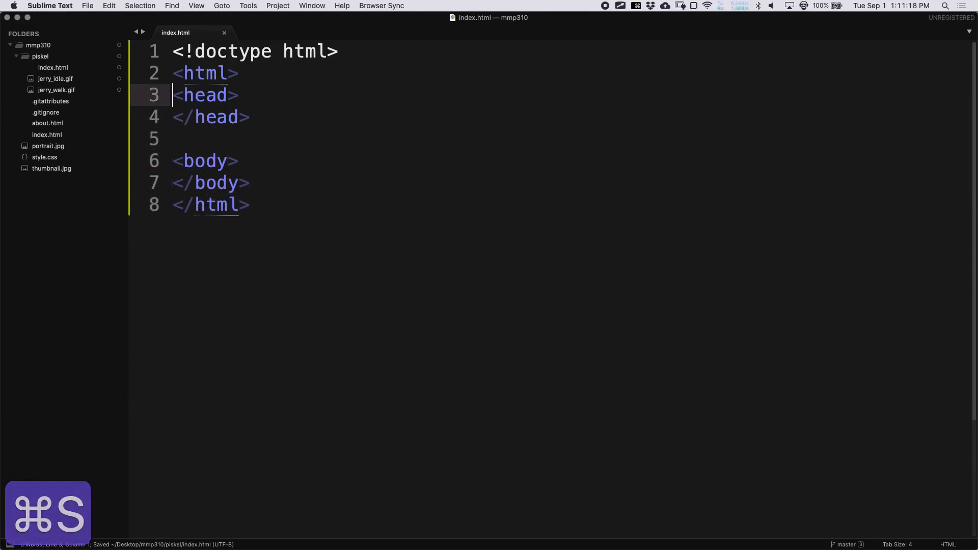
key("super+Right")
key("Return")
type("<title>")
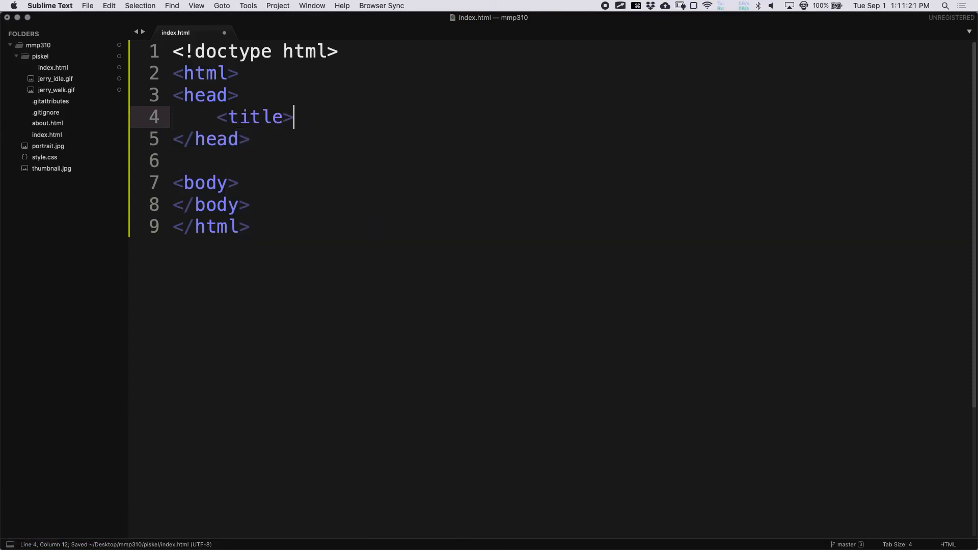
key("super+s")
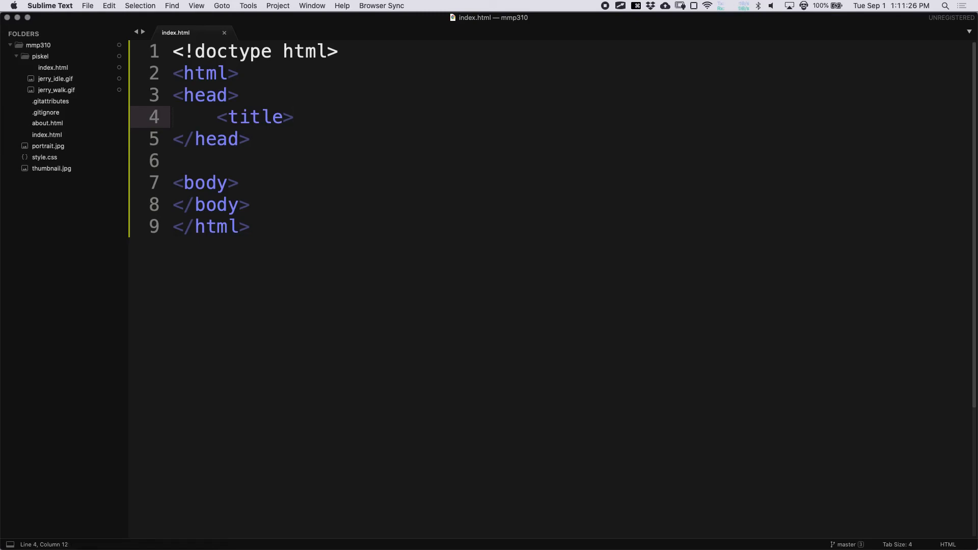
type("My ")
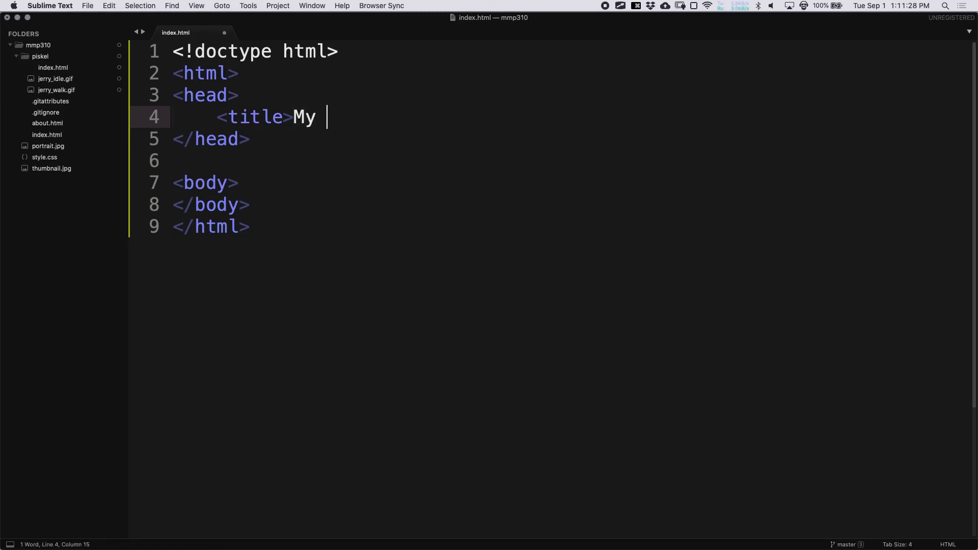
type("Piskel Ad")
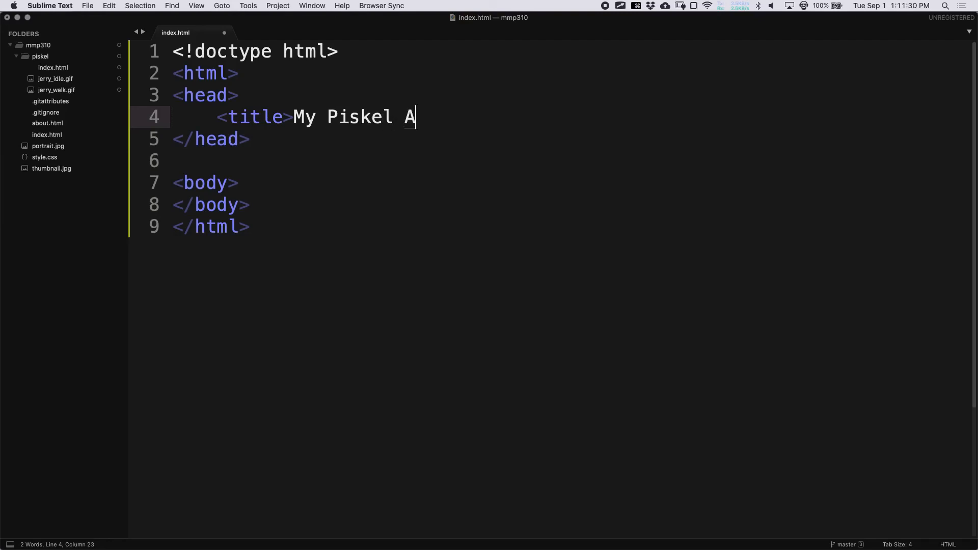
key("BackSpace")
type("rt Example")
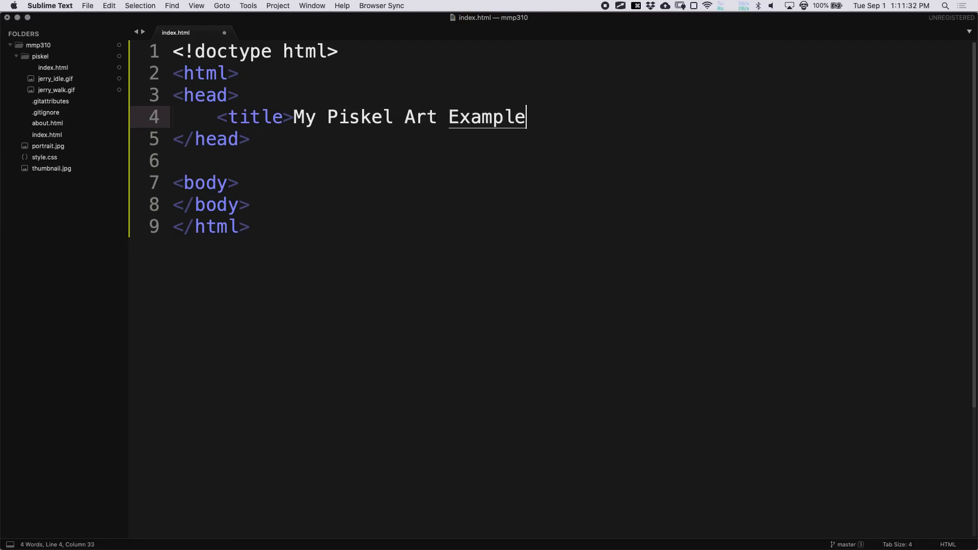
key("alt+super+period")
key("super+s")
- Begin a <link> tag in the head with href="../" and save
type("<")
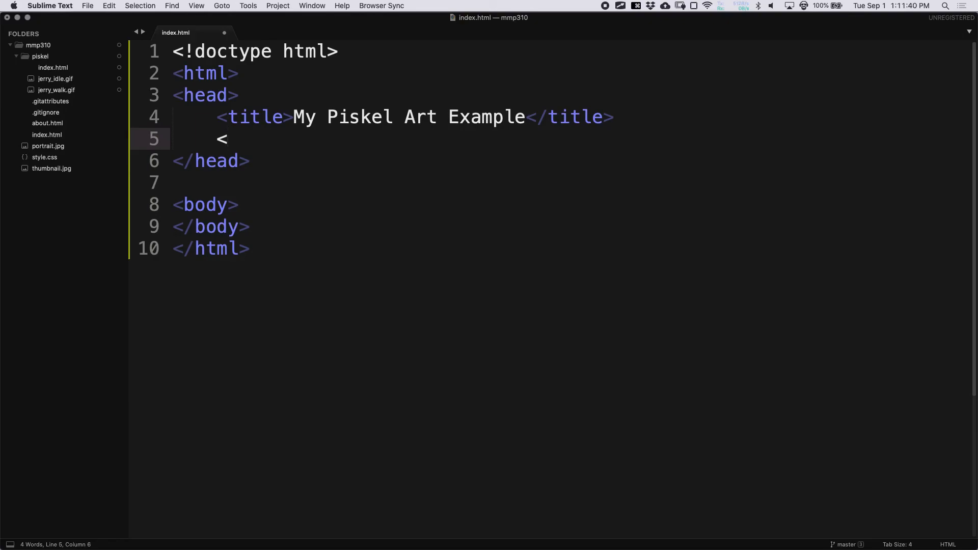
type("link")
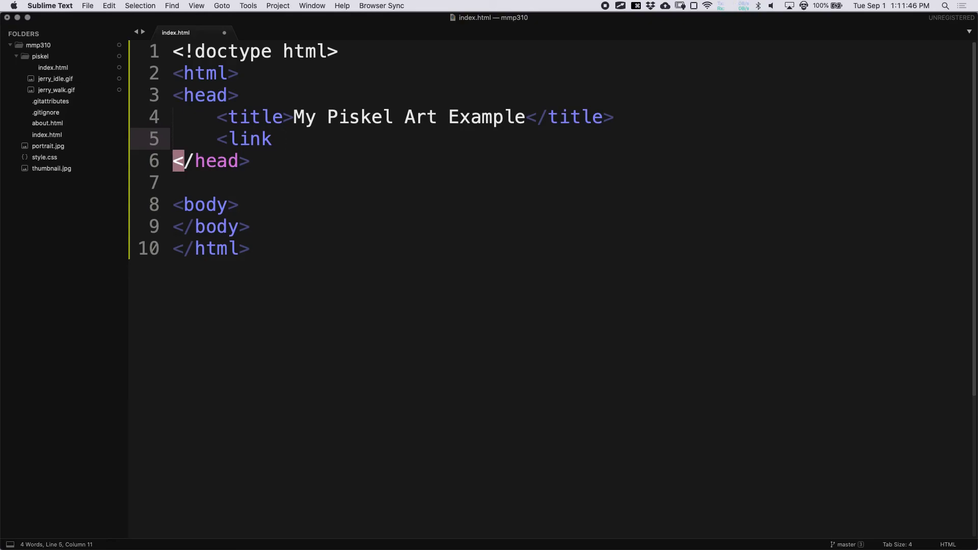
type("hre")
key("Tab")
type("..")
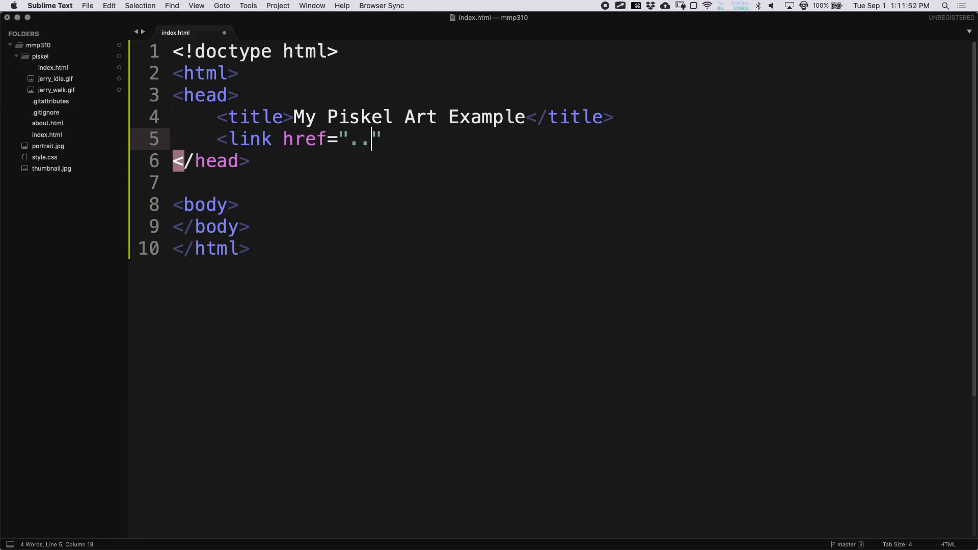
type("/")
key("super+s")
key("super+Tab")
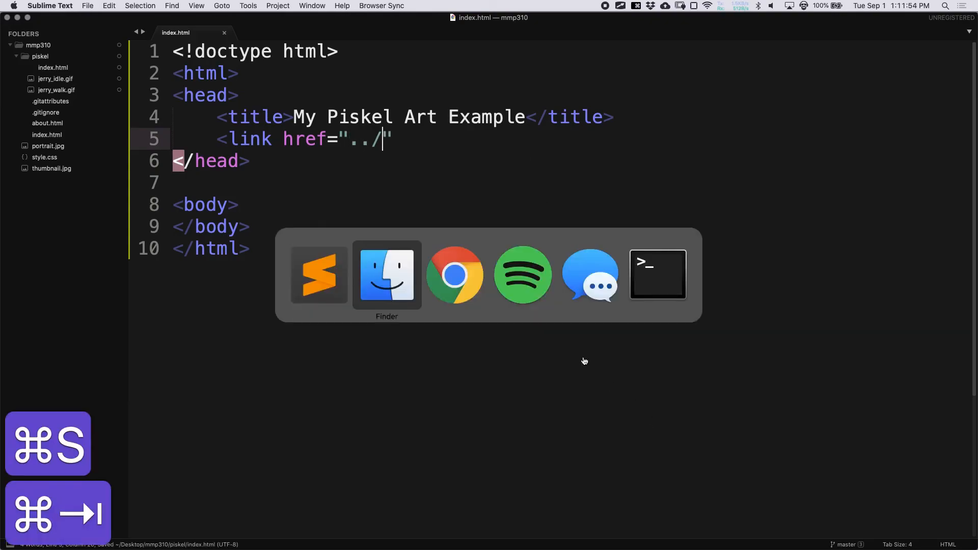
left_click(387, 278)
left_click_drag(352, 289, 775, 166)
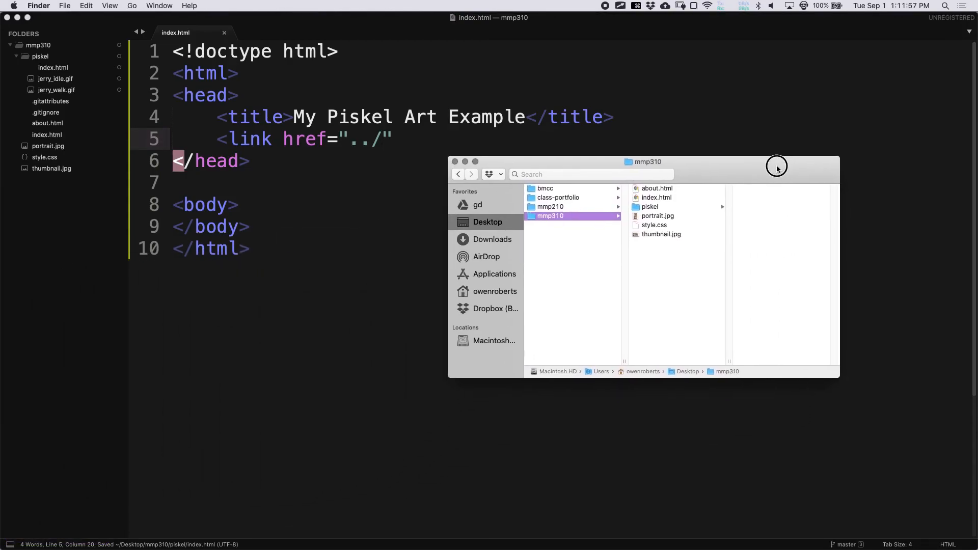
left_click(663, 204)
left_click(760, 185)
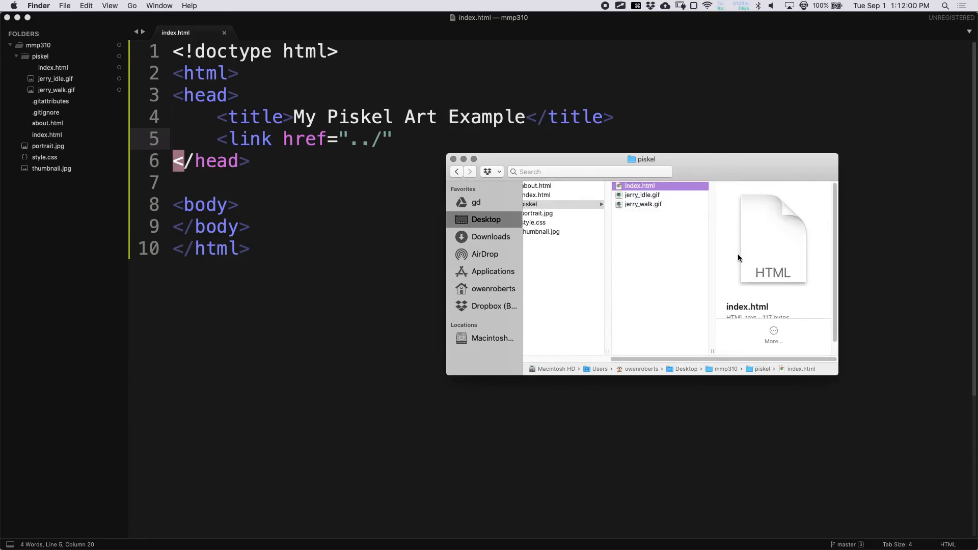
left_click_drag(838, 378, 949, 403)
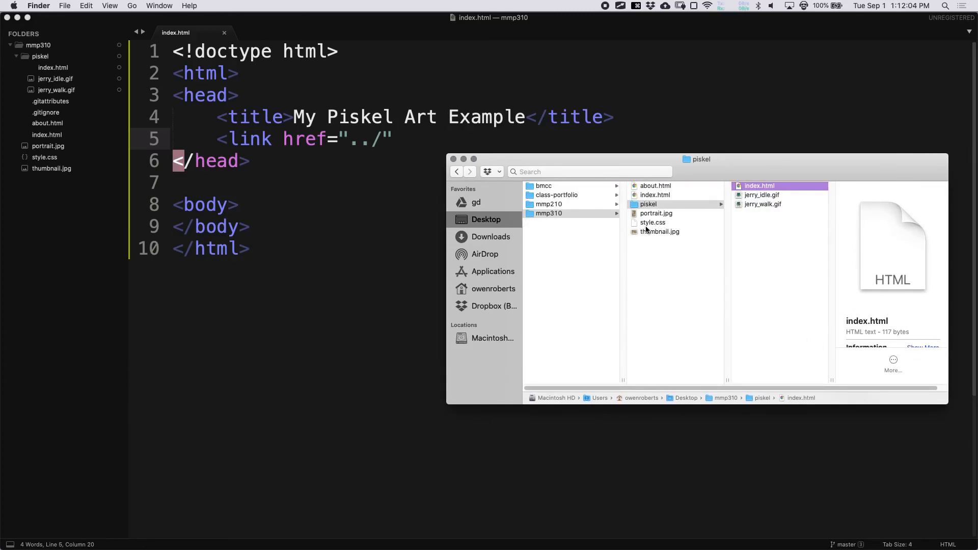
key("super+Tab")
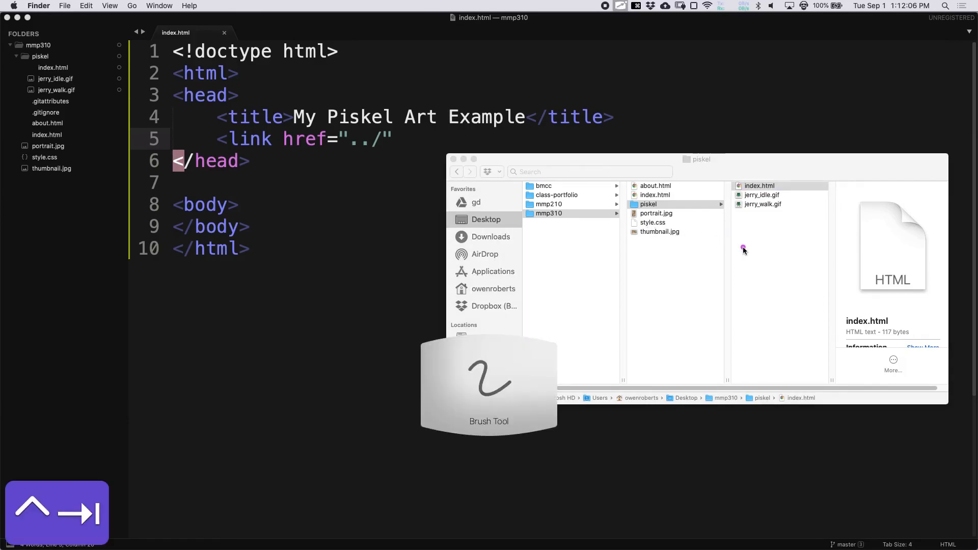
left_click(749, 226)
mouse_move(749, 226)
left_mouse_down()
mouse_move(685, 233)
mouse_move(692, 220)
mouse_move(694, 234)
left_mouse_up()
key("ctrl+Tab")
key("super+Tab")
left_click_drag(349, 138, 382, 138)
- Finish the link tag as href="../style.css" rel="stylesheet" type="text/css"
left_click(382, 139)
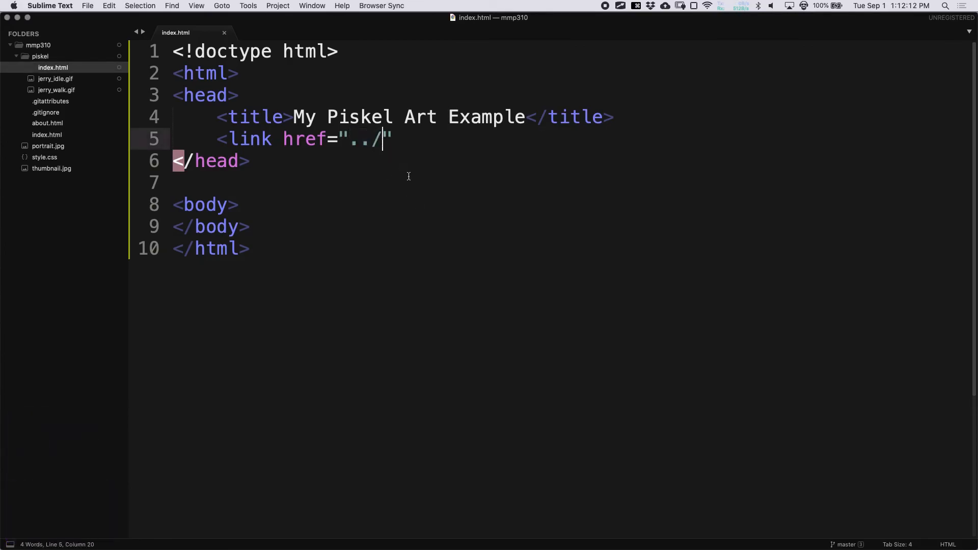
type("sty")
type("le.css")
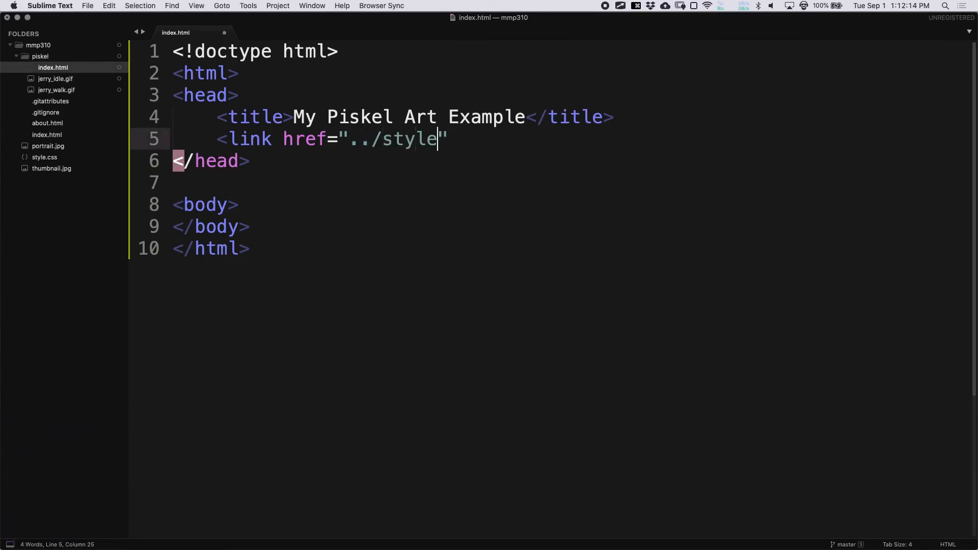
key("super+s")
key("super+s")
type("rel=")
type("\"styel")
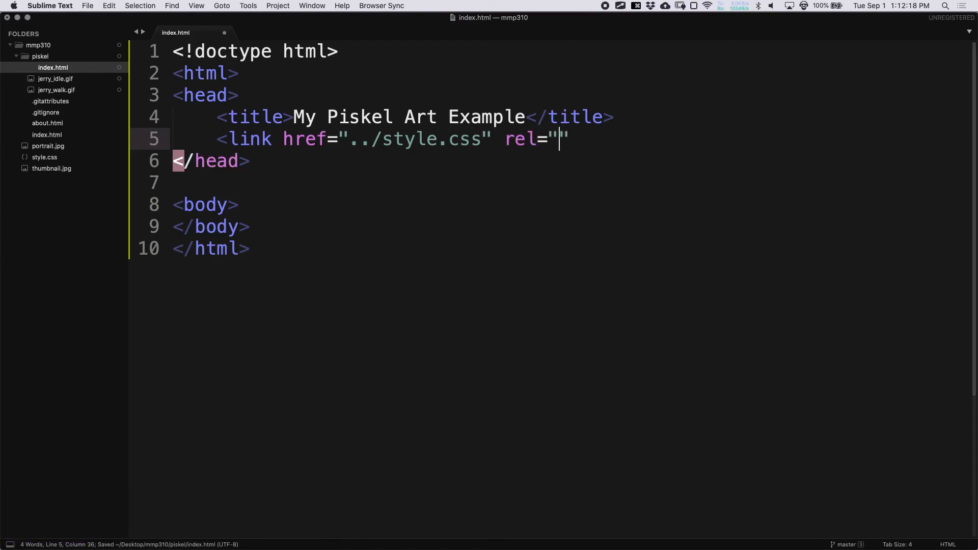
key("BackSpace")
key("BackSpace")
type("lesheet\"")
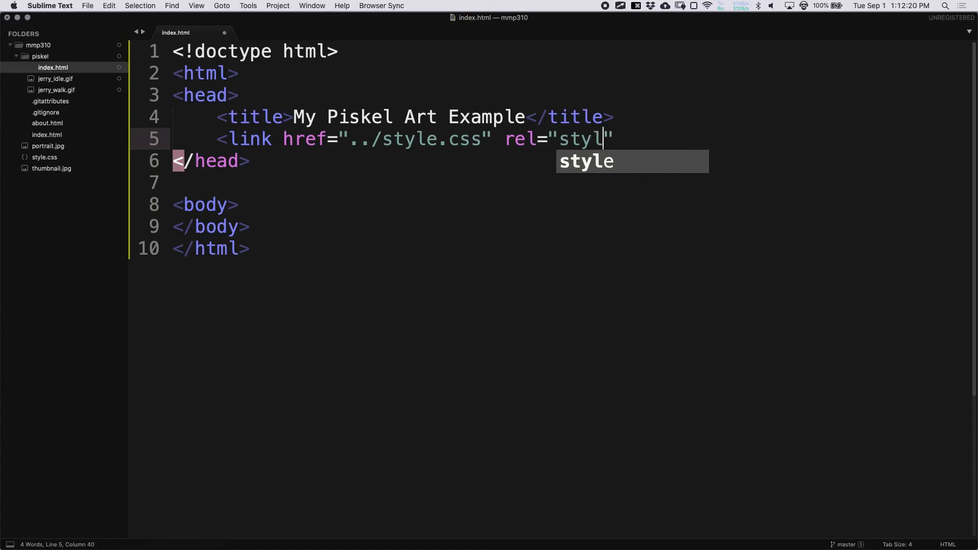
key("super+s")
type("hre")
key("BackSpace")
key("BackSpace")
key("BackSpace")
key("super+s")
type("type=\"tex")
type("t/css\">")
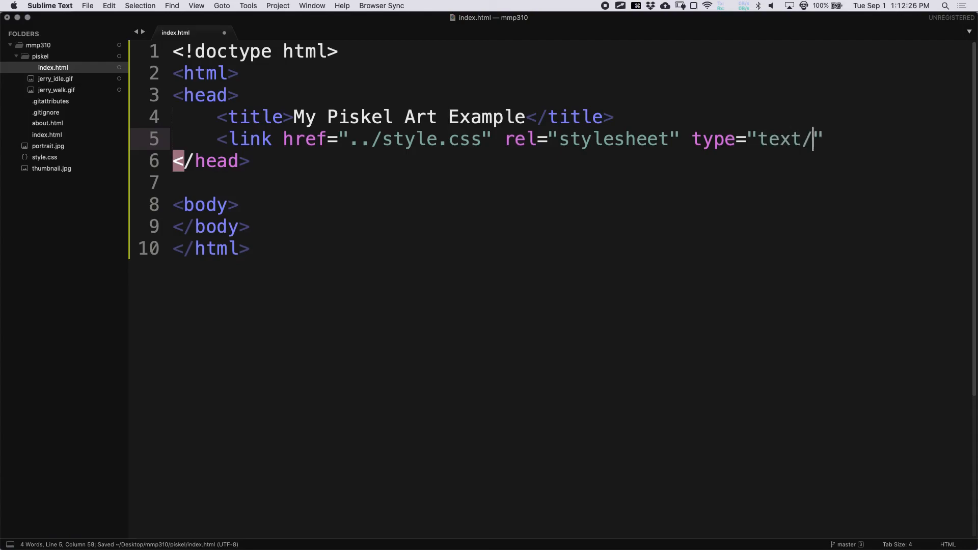
- Add a <meta charset="utf-8"> line below the link tag and save
key("Return")
type("<")
key("super+s")
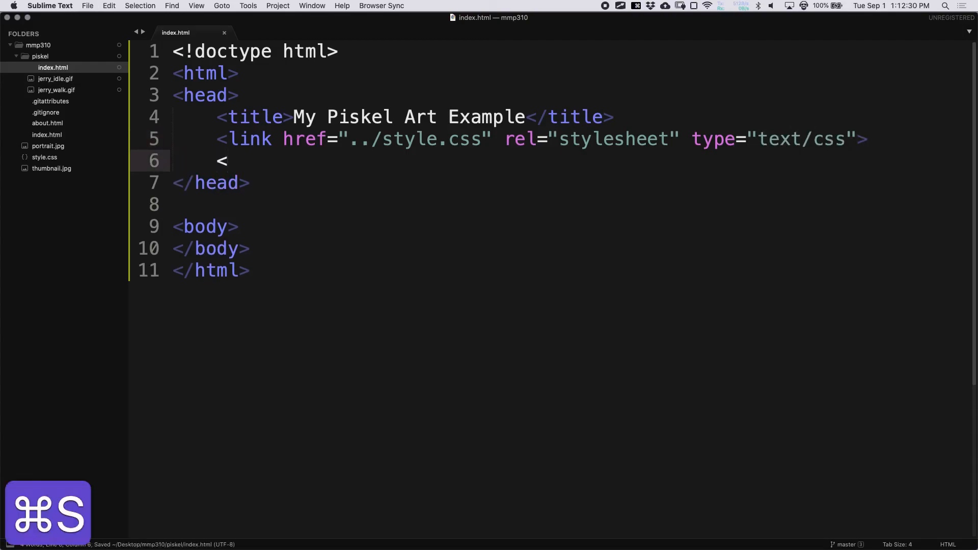
type("meta char")
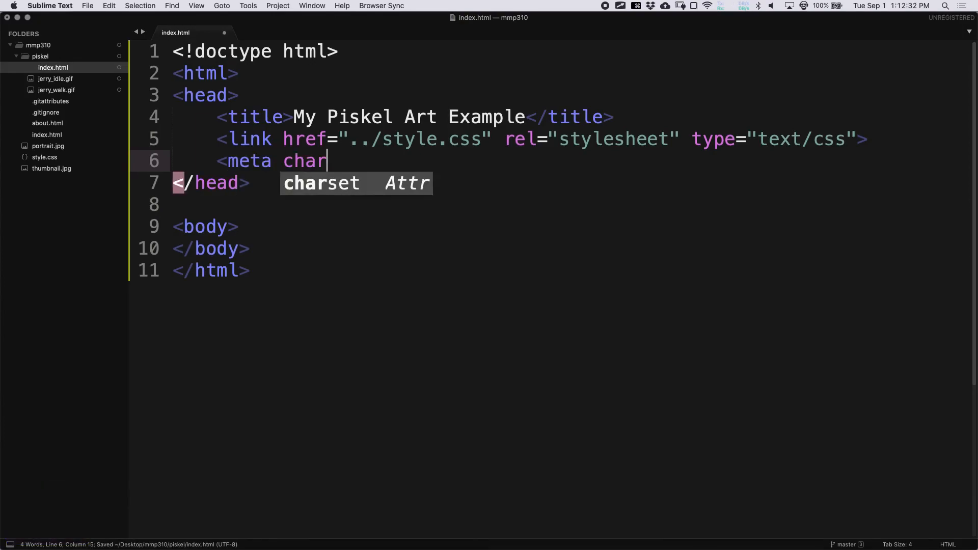
type("set=\"utf-8\"")
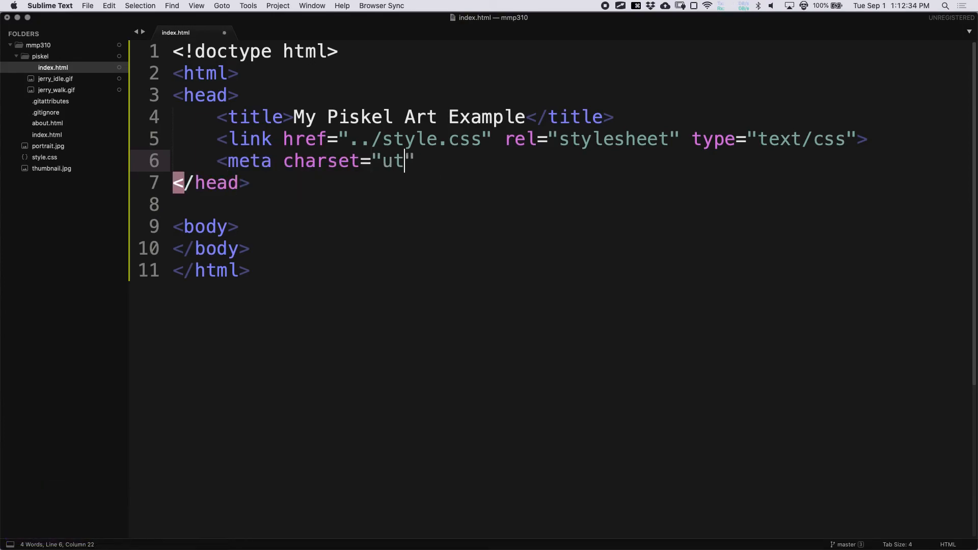
type(">")
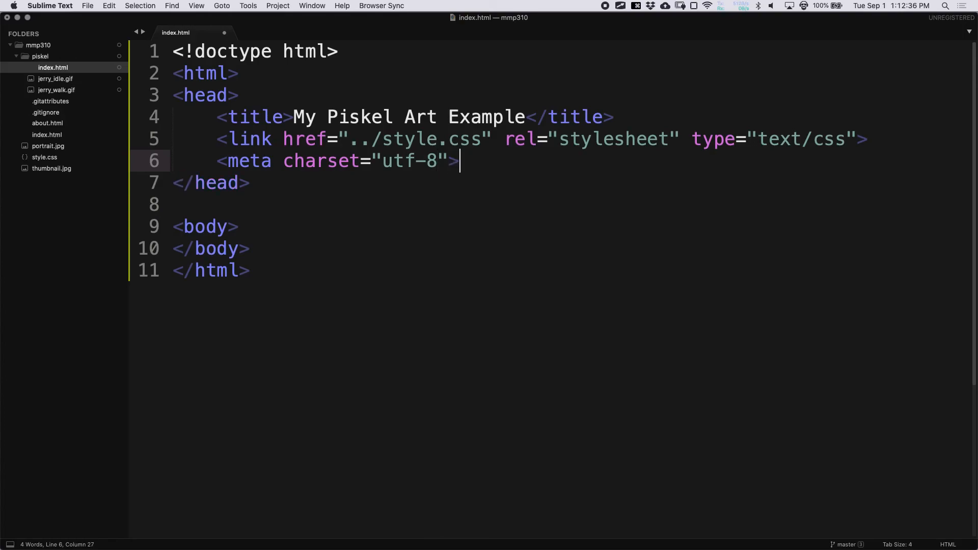
key("super+s")
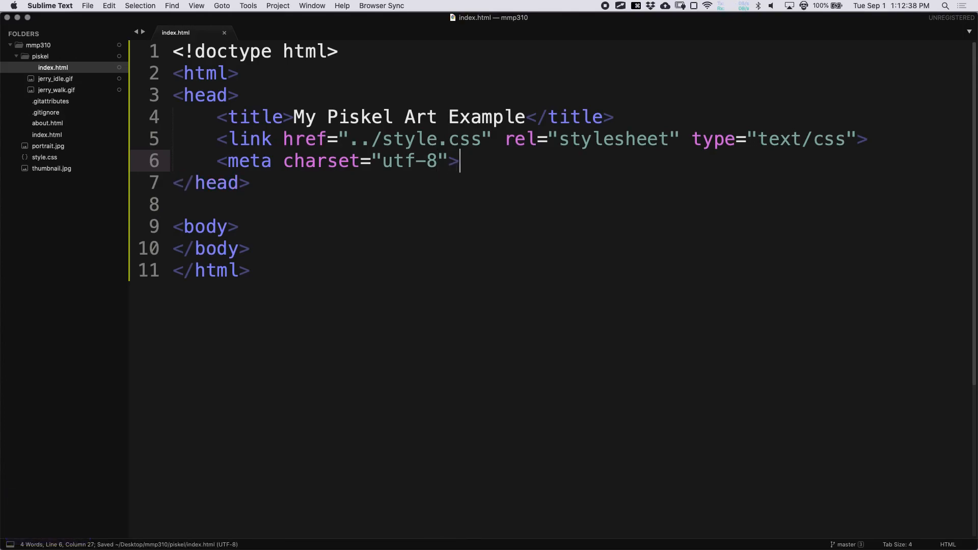
- Open a blank indented line inside the body and save index.html
left_click(250, 182)
left_click(238, 227)
key("Return")
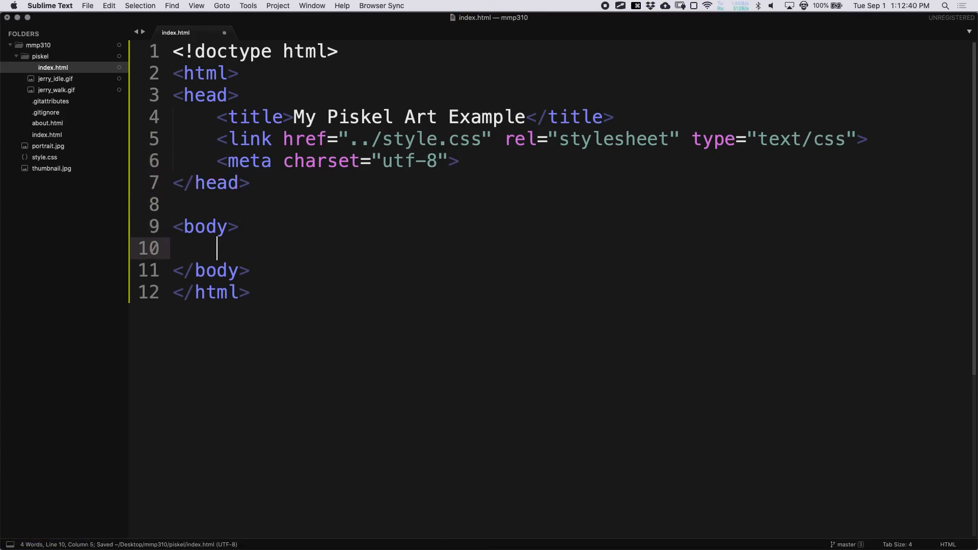
key("super+s")
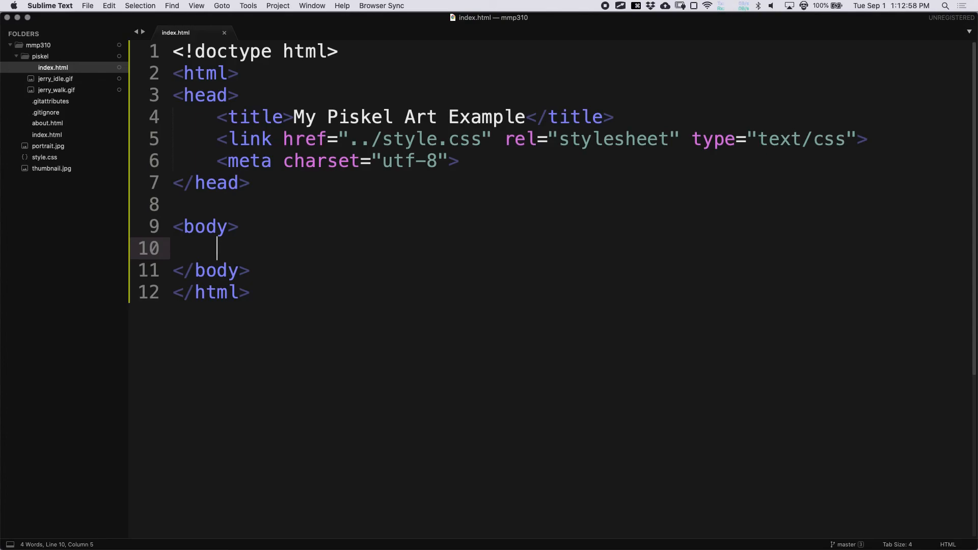
- Save index.html, check the piskel folder inside mmp310 in Finder, then return to Chrome
key("super+s")
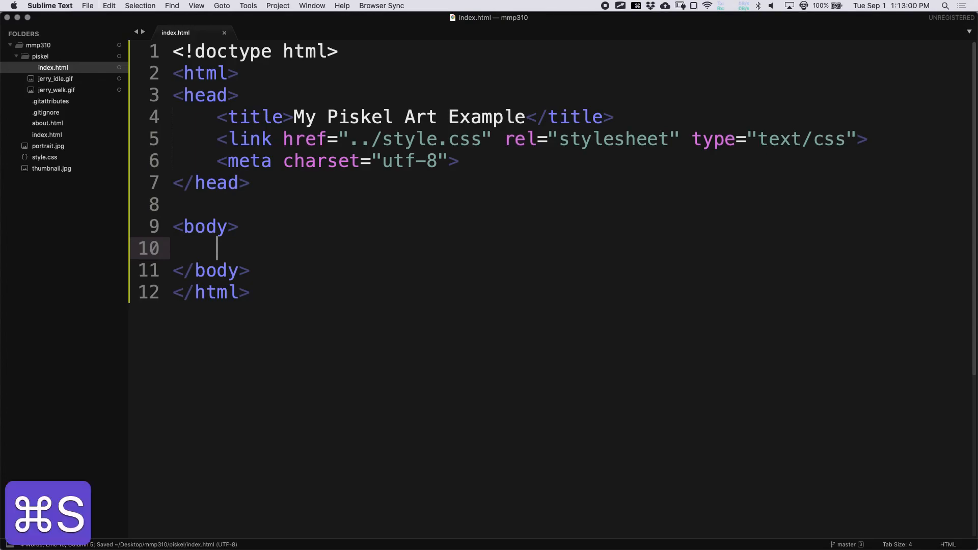
key("super+Tab")
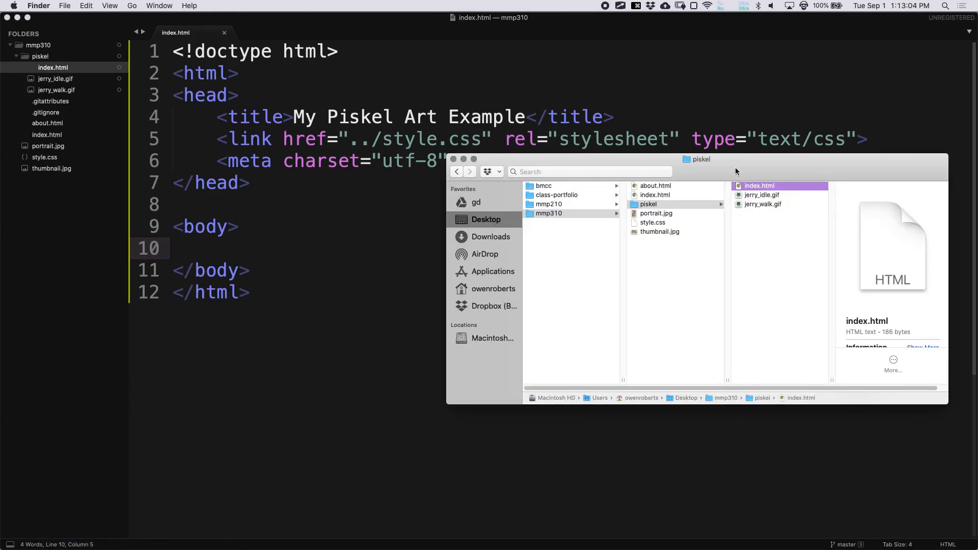
left_click_drag(738, 158, 726, 144)
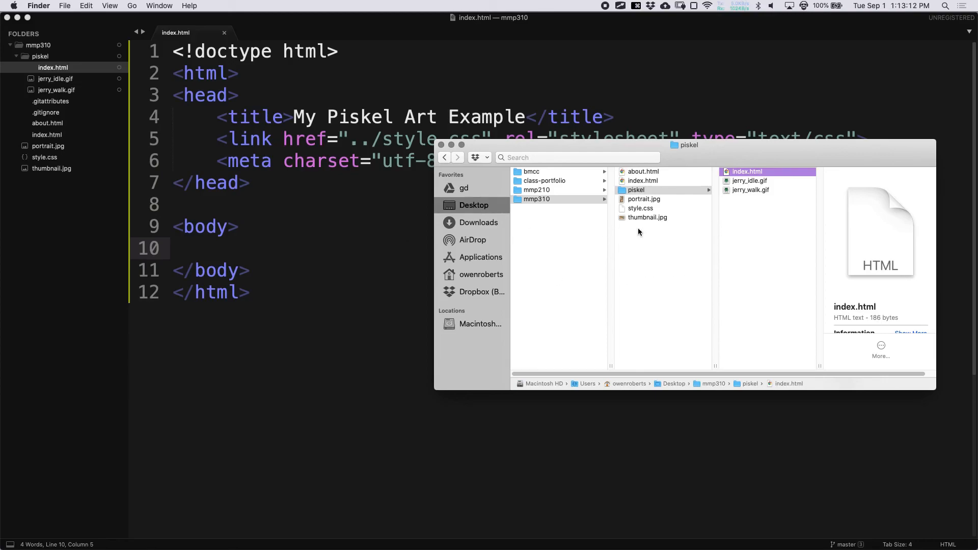
left_click(573, 198)
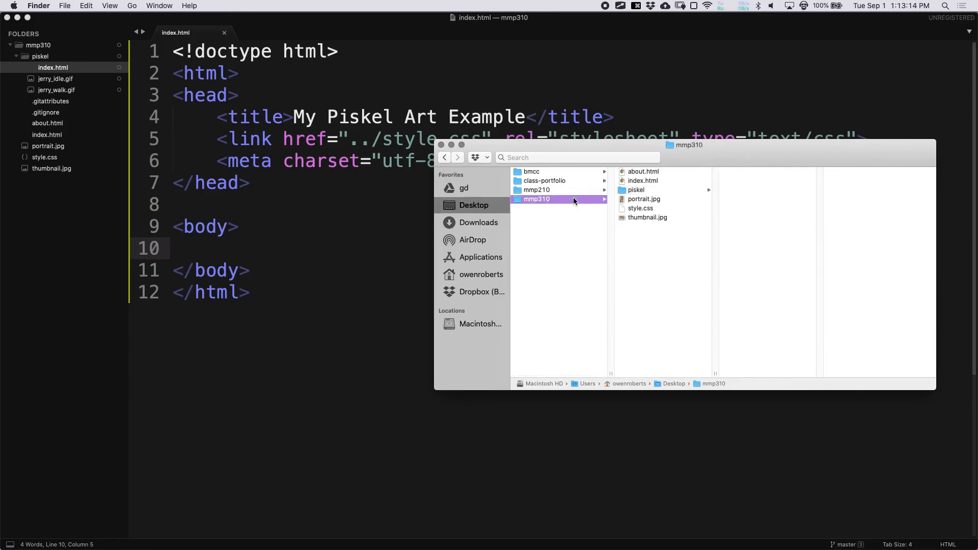
left_click(649, 191)
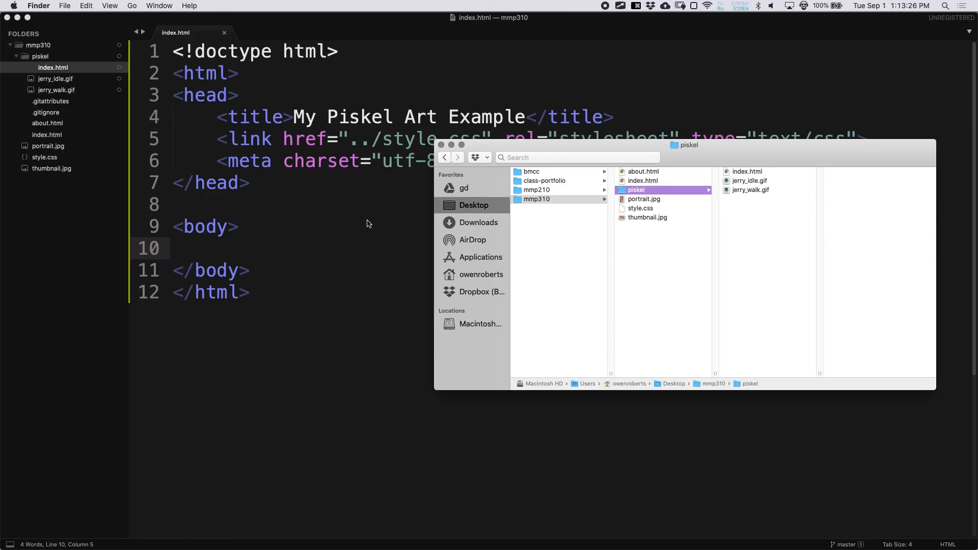
key("super+Tab")
key("super+Tab")
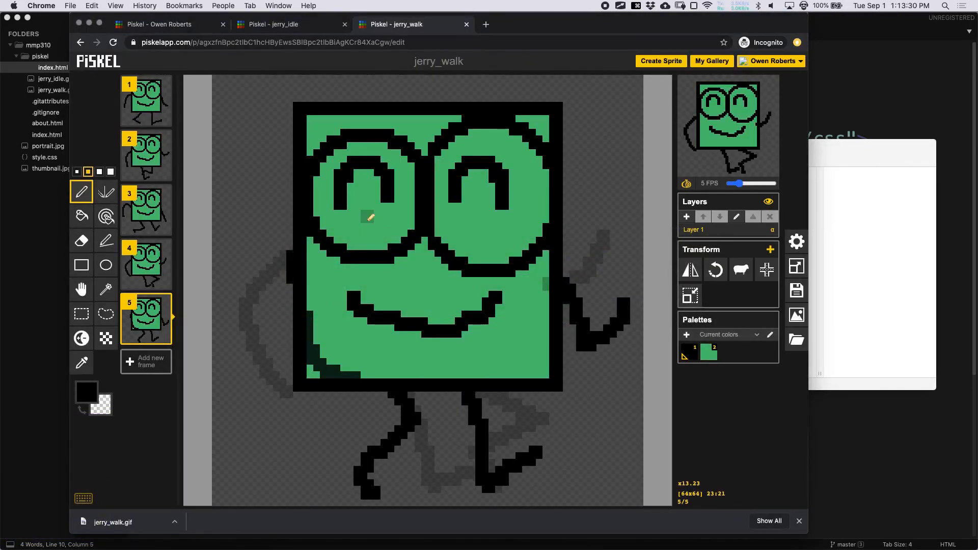
- Download p5.min.js from the Single Files section of the p5js.org download page
key("super+t")
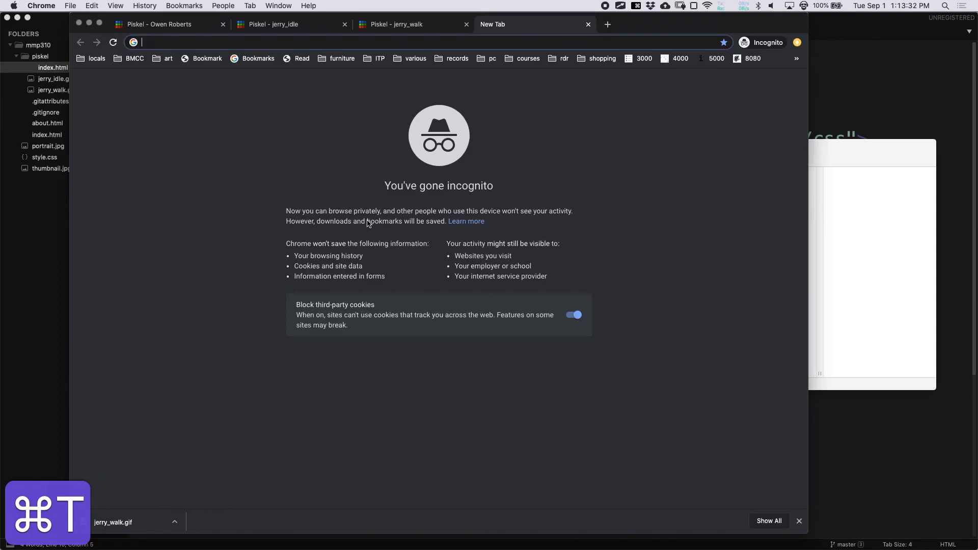
left_click(799, 520)
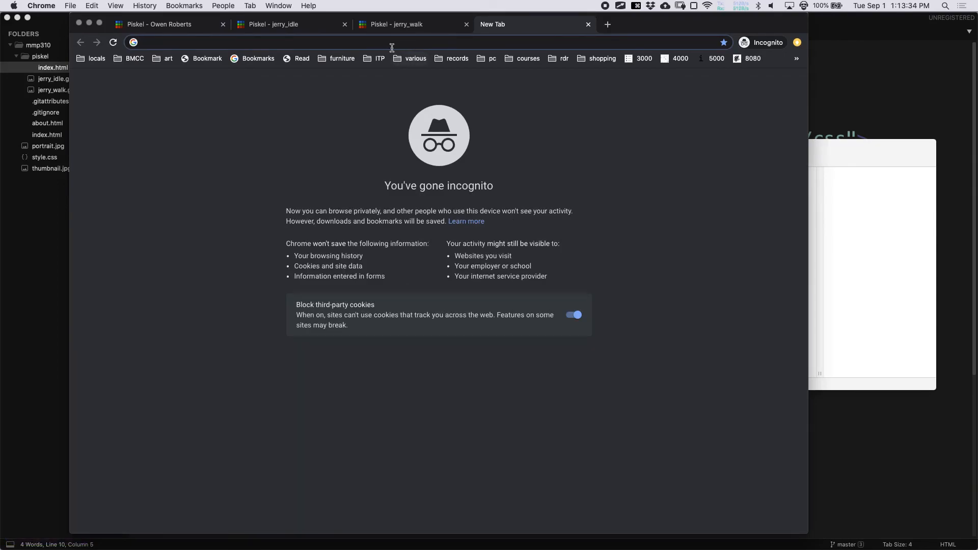
type("p5")
key("Return")
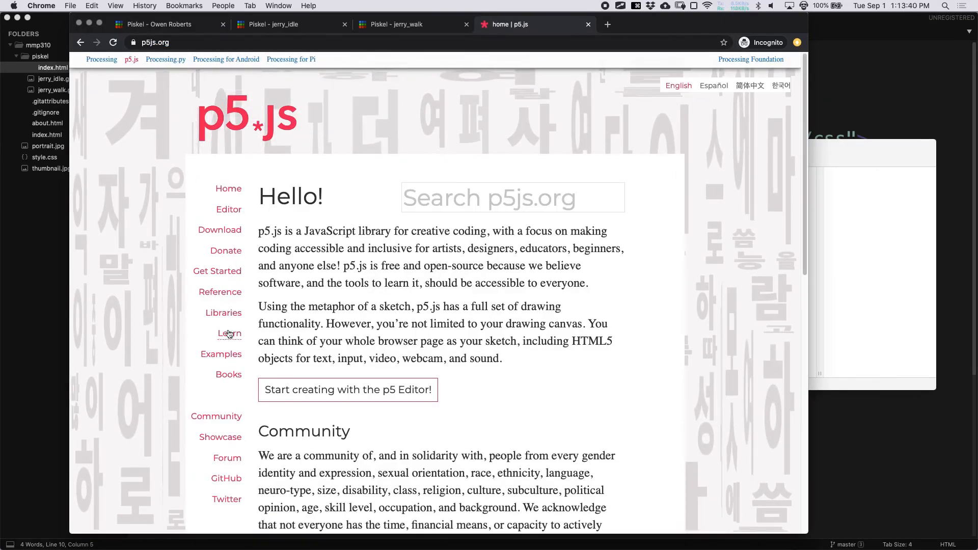
left_click(227, 237)
scroll(369, 344, "down", 10)
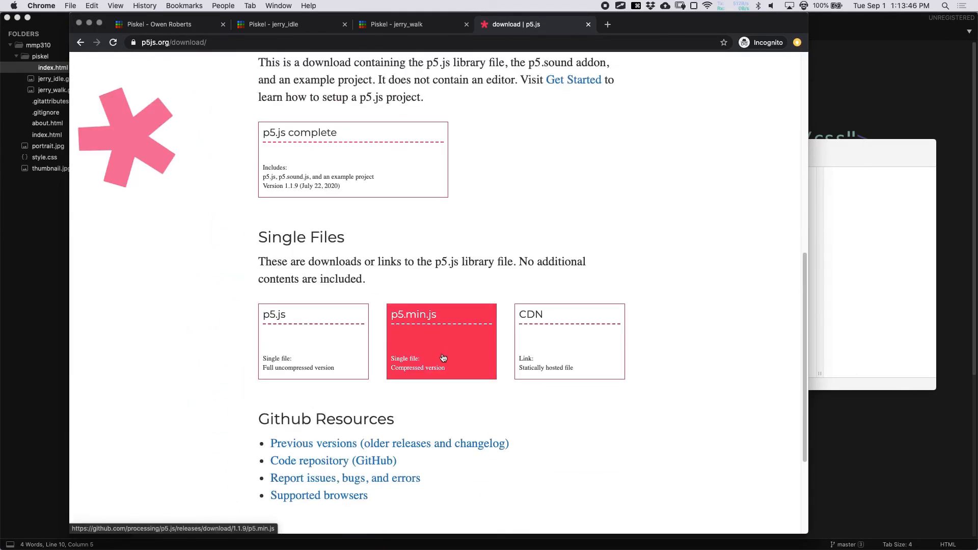
left_click(442, 326)
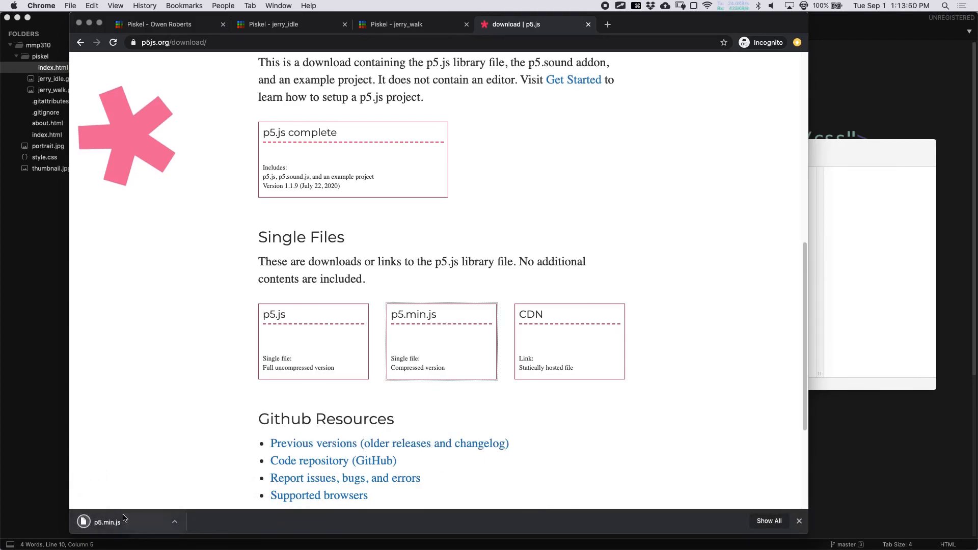
- Move p5.min.js from the Downloads folder into the mmp310 folder
key("super+Tab")
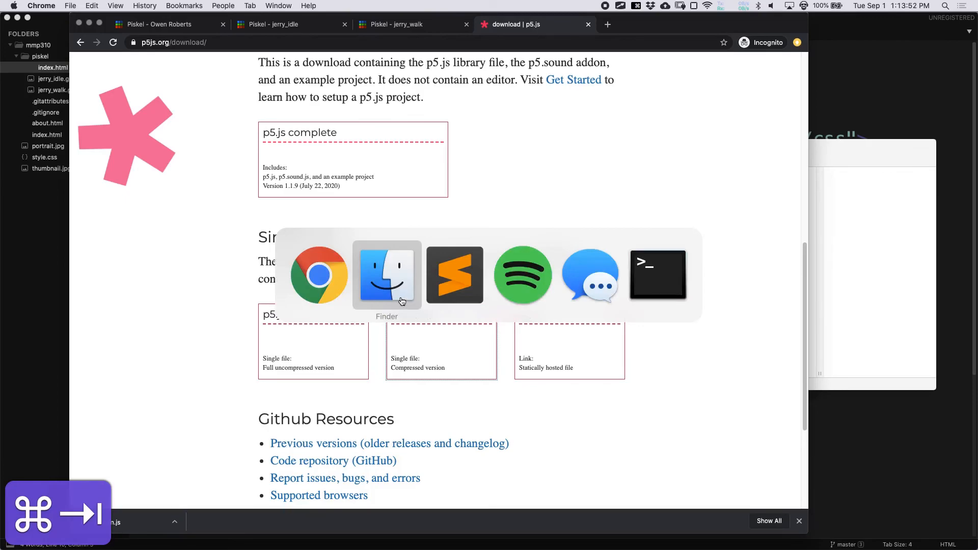
left_click(397, 295)
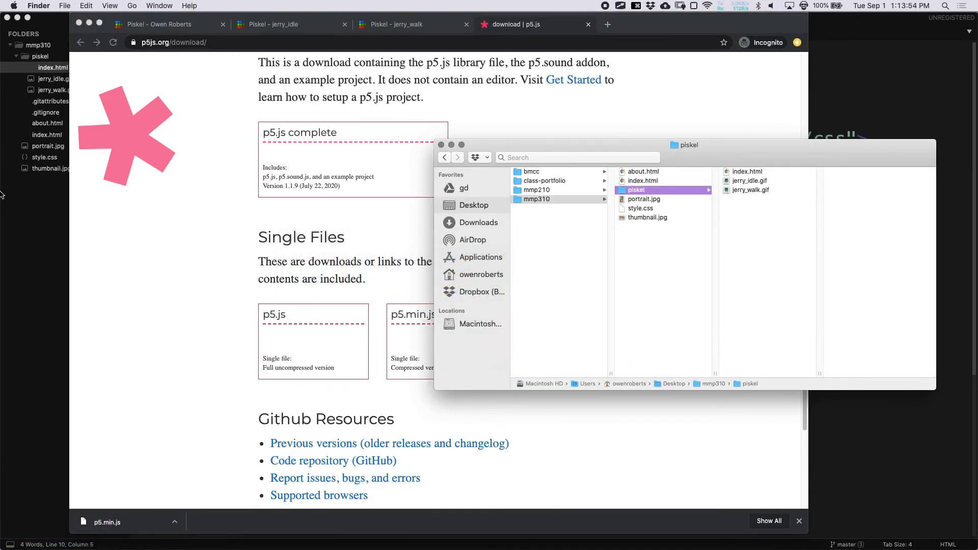
mouse_move(1, 201)
right_click(28, 78)
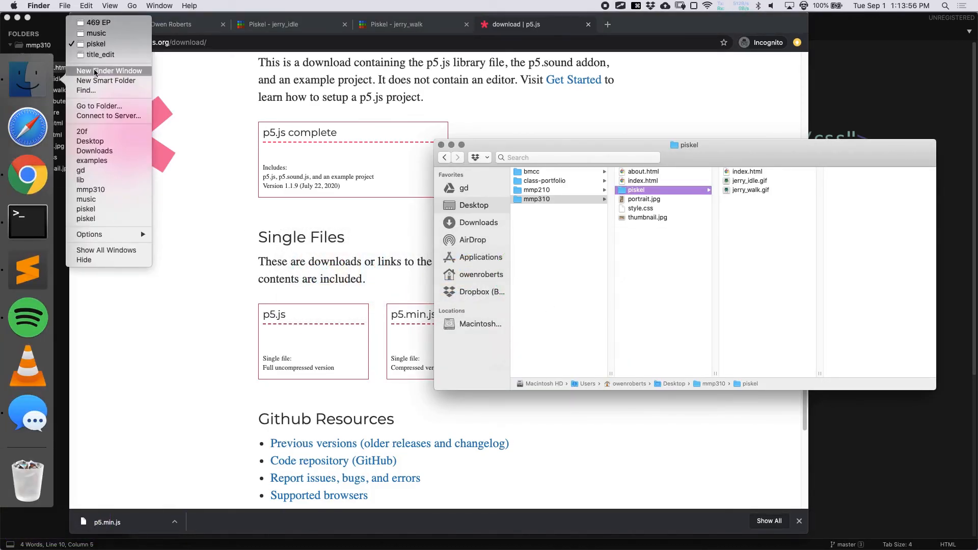
left_click(94, 72)
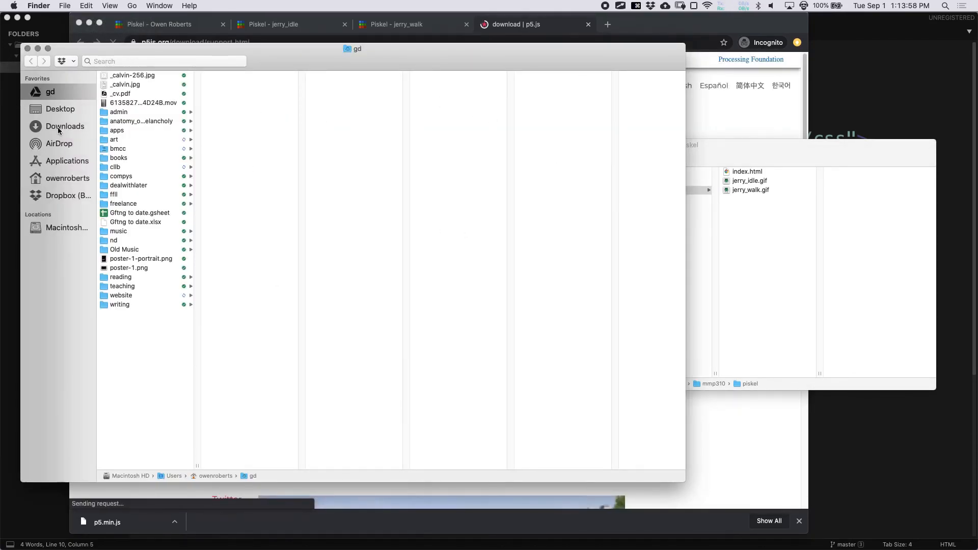
left_click(57, 127)
left_click_drag(683, 481, 379, 328)
left_click_drag(135, 89, 662, 264)
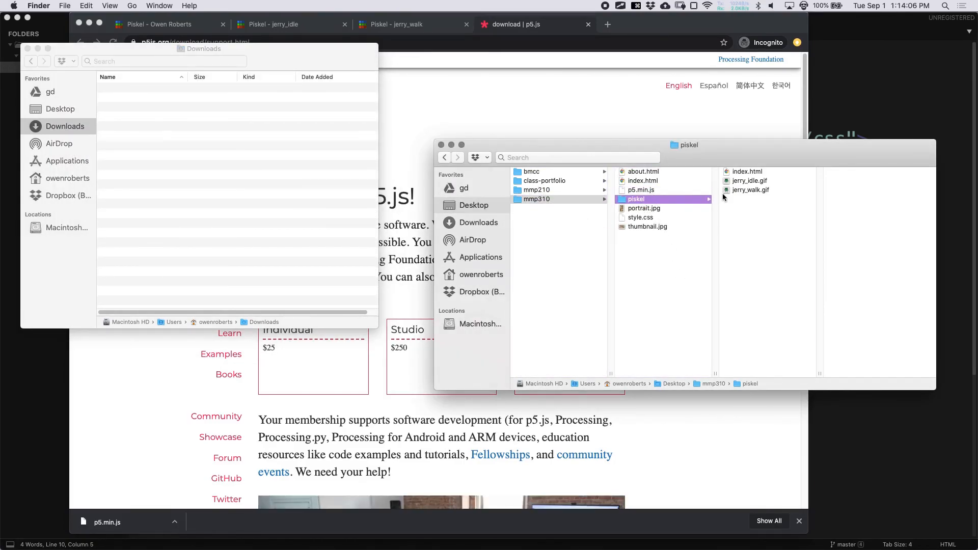
- Close the Downloads window and preview p5.min.js's minified code in mmp310
left_click(27, 48)
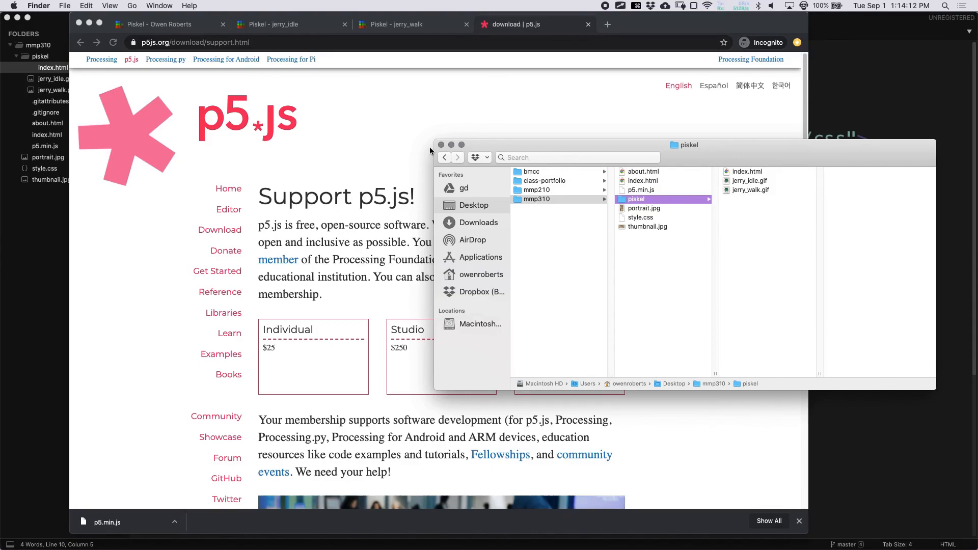
left_click(665, 190)
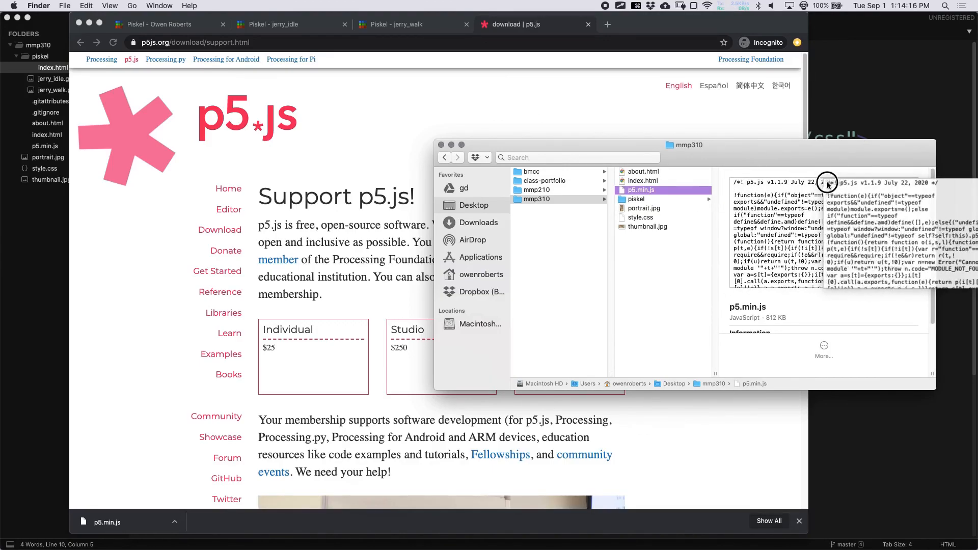
key("space")
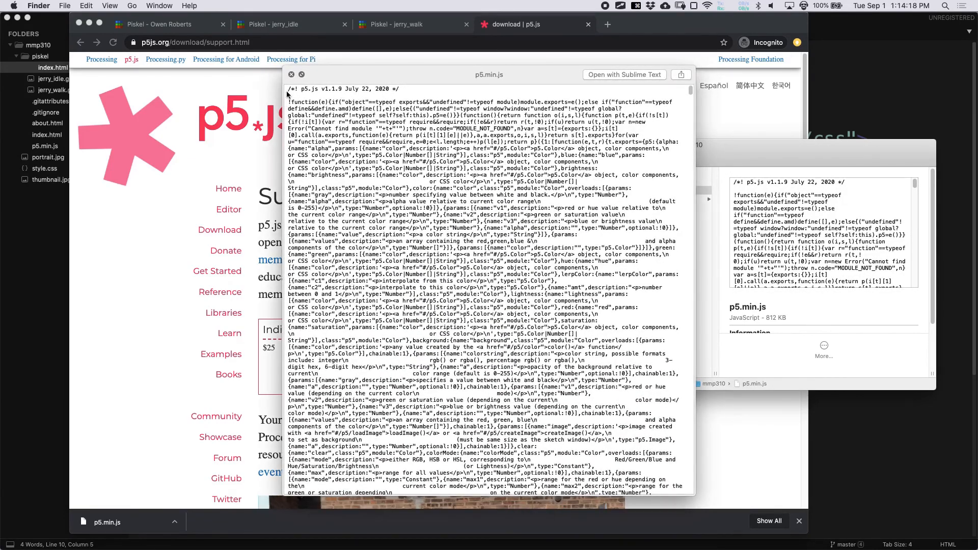
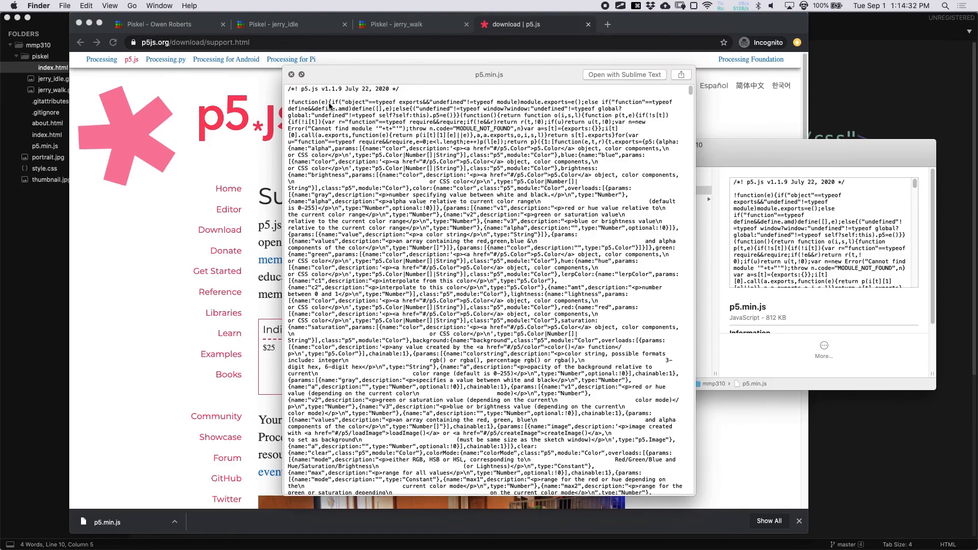
- Close the p5.min.js preview and begin a <script tag in index.html's body
key("space")
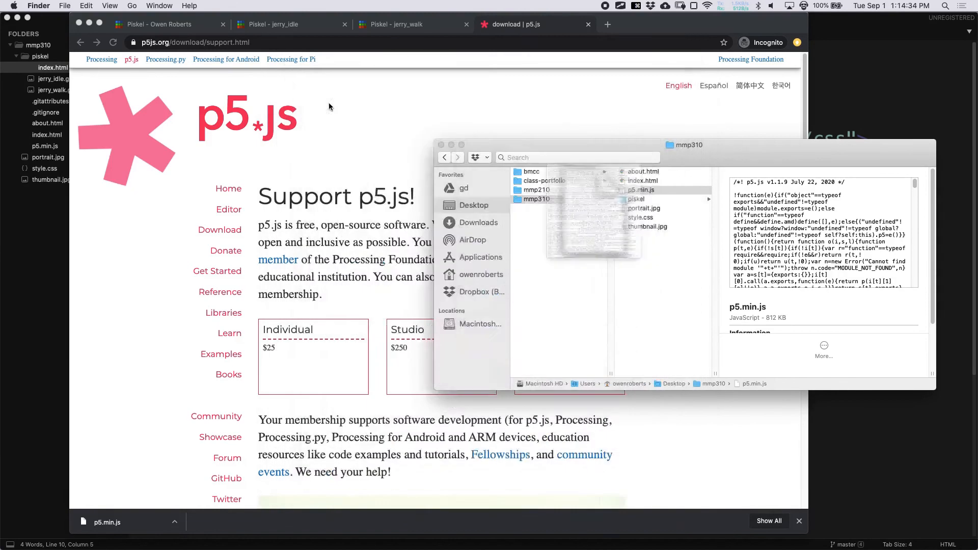
key("super+Tab")
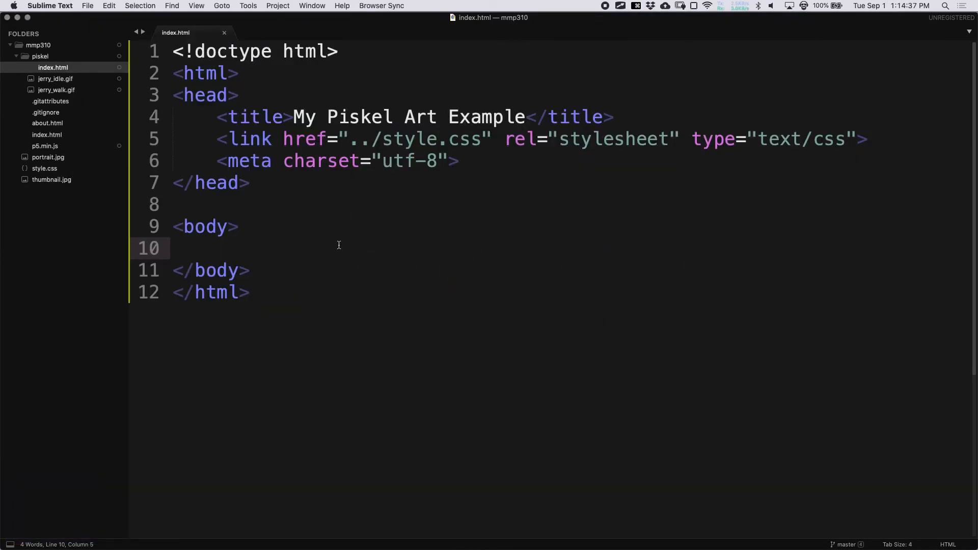
type("<script")
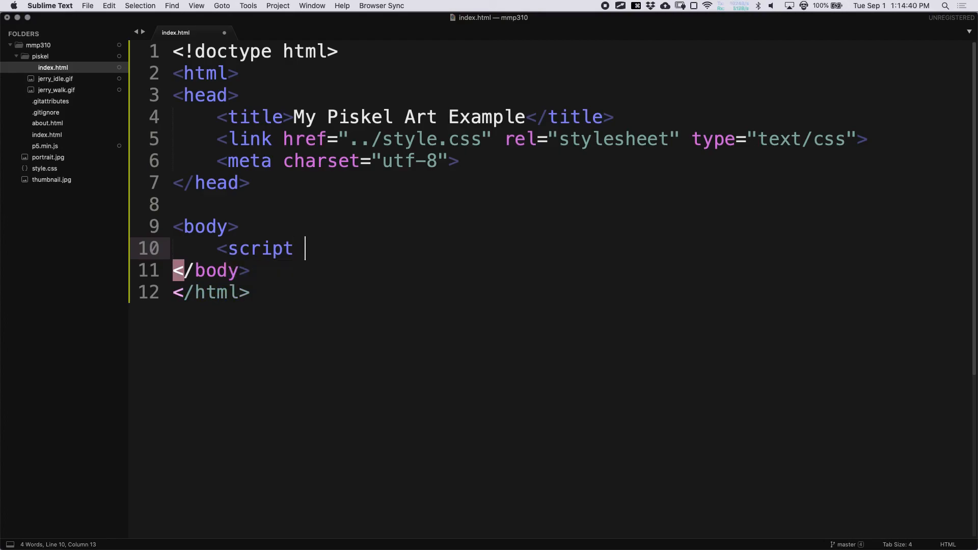
- Expand the script snippet into a tag whose src is ../p5.min.js, and save
key("Tab")
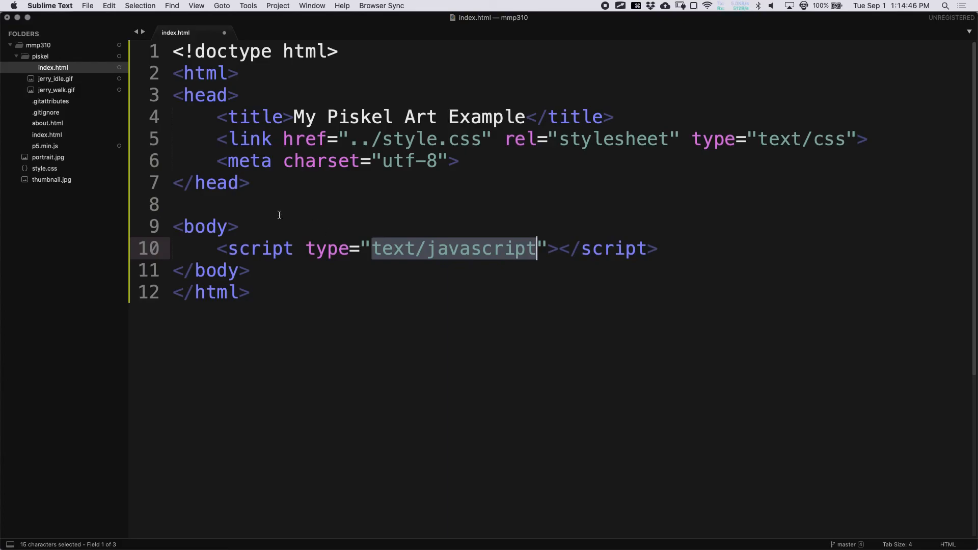
double_click(331, 257)
left_click_drag(372, 248, 535, 249)
type("../")
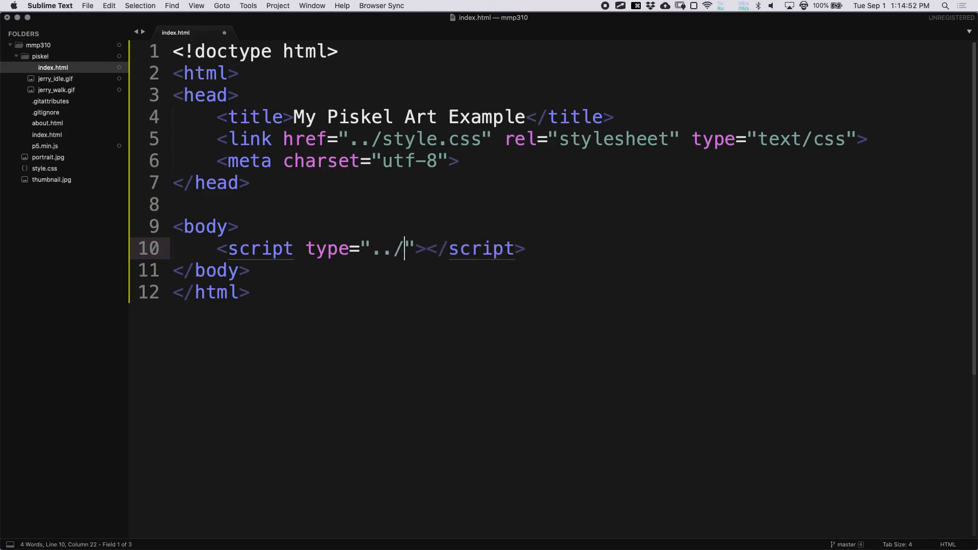
type("p5.min.js")
key("super+s")
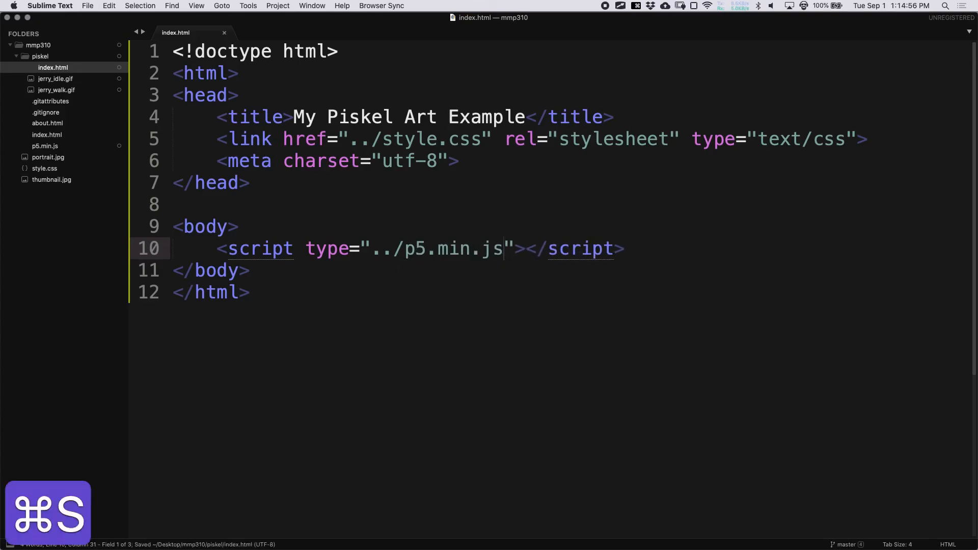
left_click_drag(306, 249, 351, 252)
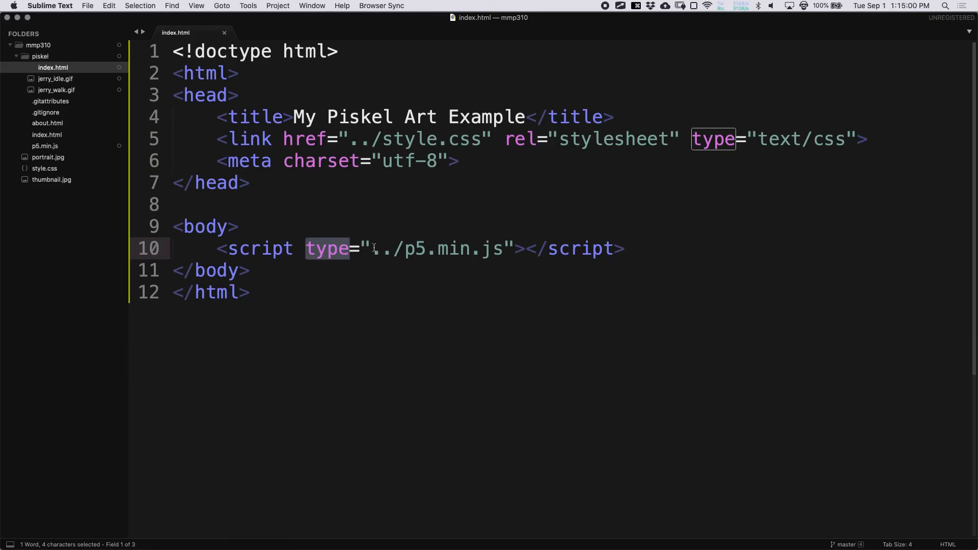
left_click(323, 201)
left_click(317, 254)
double_click(319, 252)
type("src")
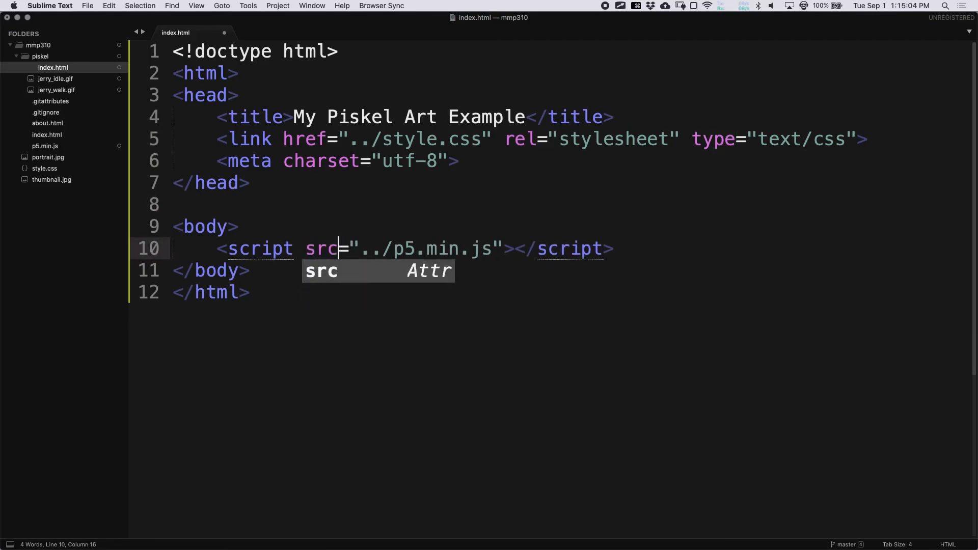
key("super+s")
double_click(304, 257)
key("shift+Right")
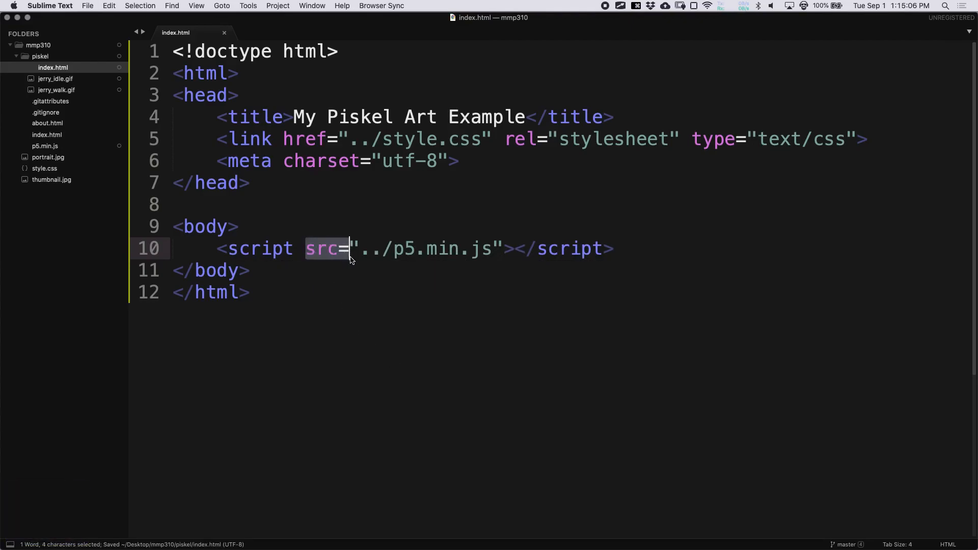
- Add a second script tag loading sketch.js below it and save index.html
left_click_drag(226, 247, 647, 249)
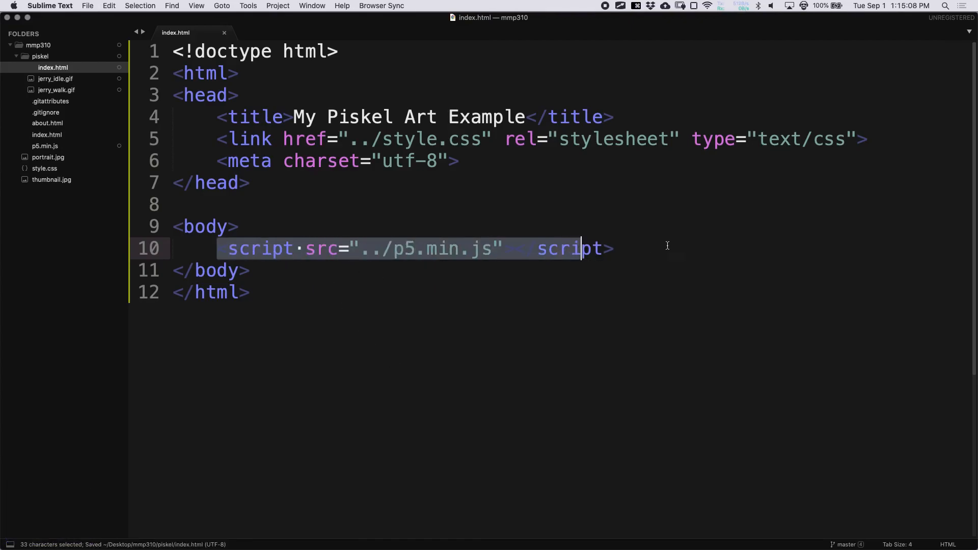
left_click(678, 248)
key("Return")
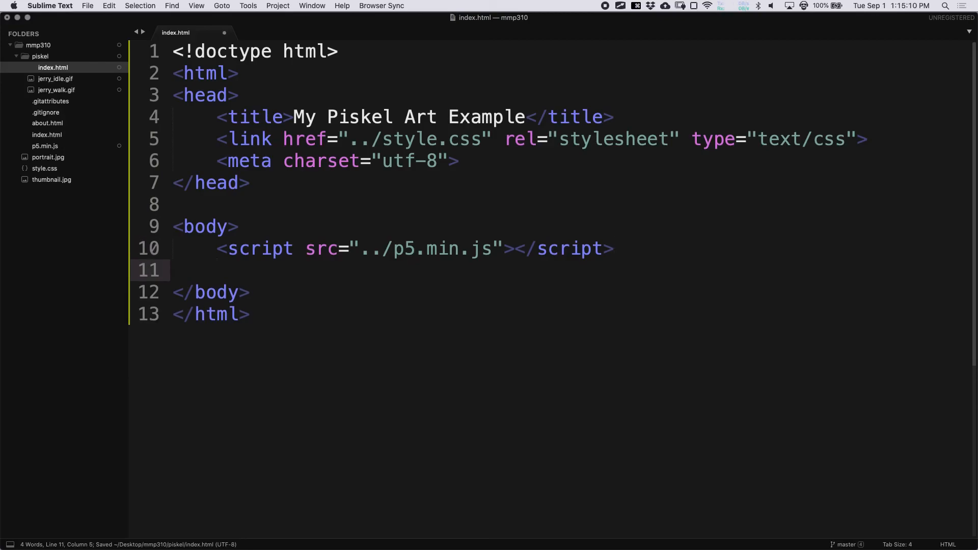
type("<script src=\"sketch.js\">")
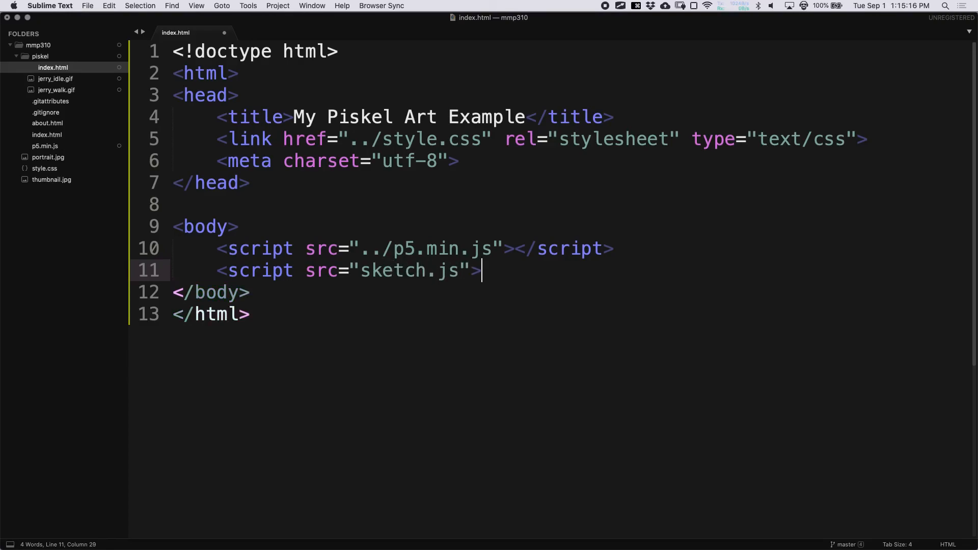
key("alt+super+period")
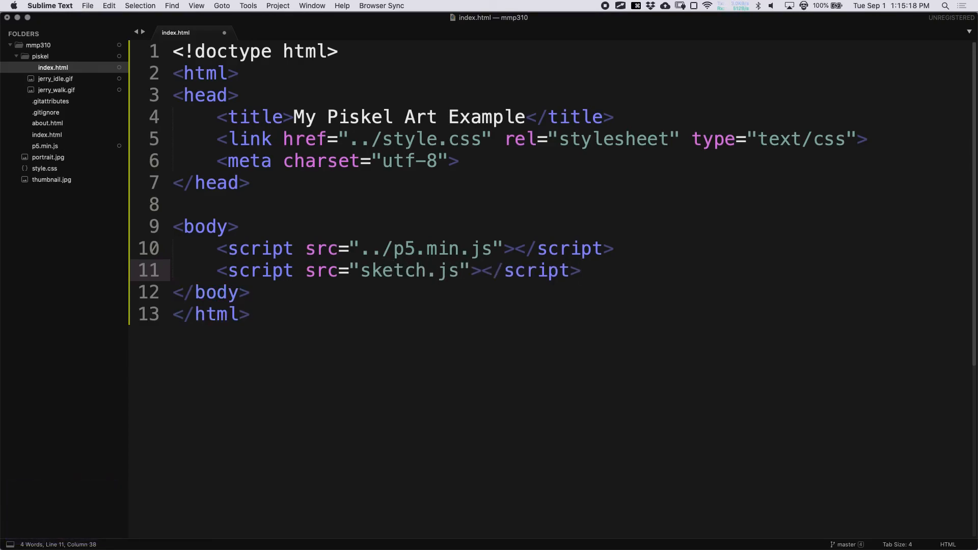
key("super+s")
- Create a new file and save it as sketch.js in the piskel folder
key("super+n")
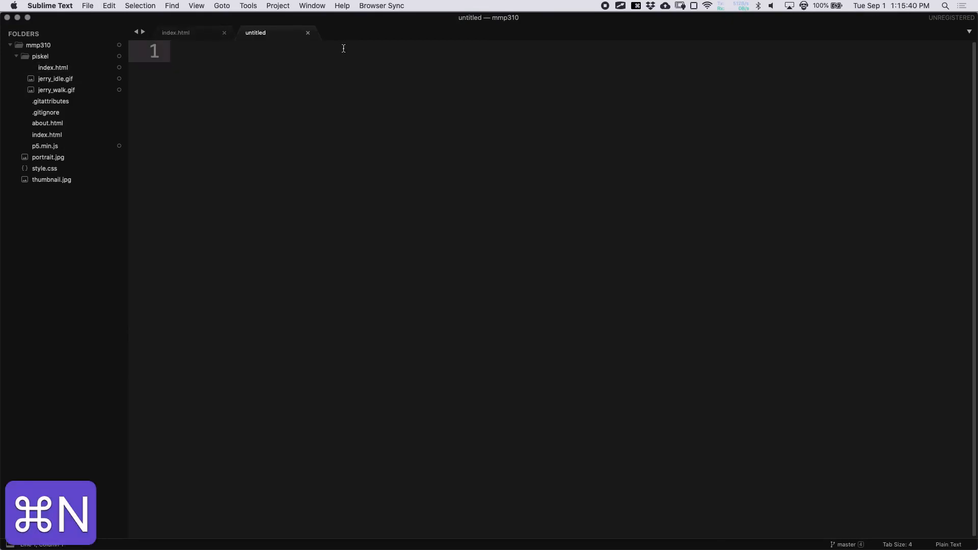
key("super+s")
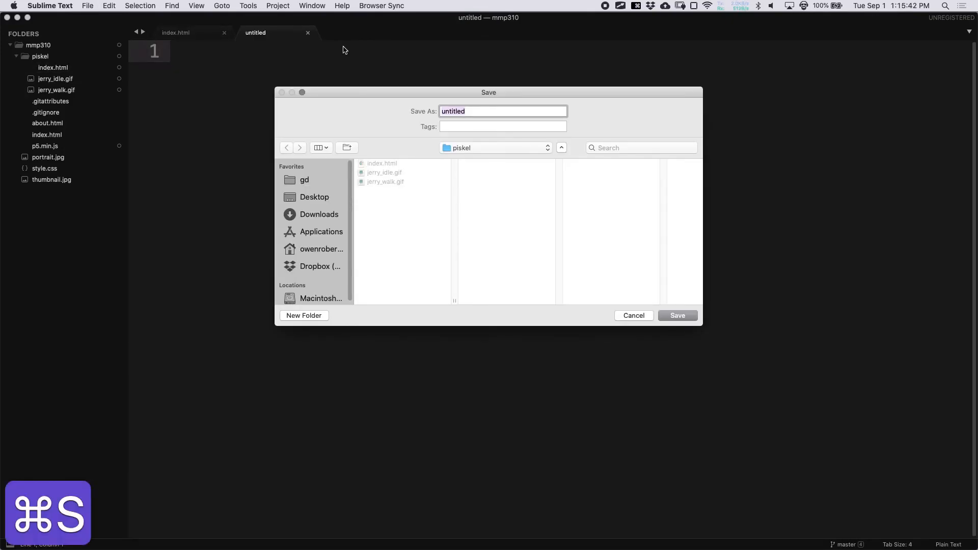
type("sketch.js")
key("Return")
key("super+s")
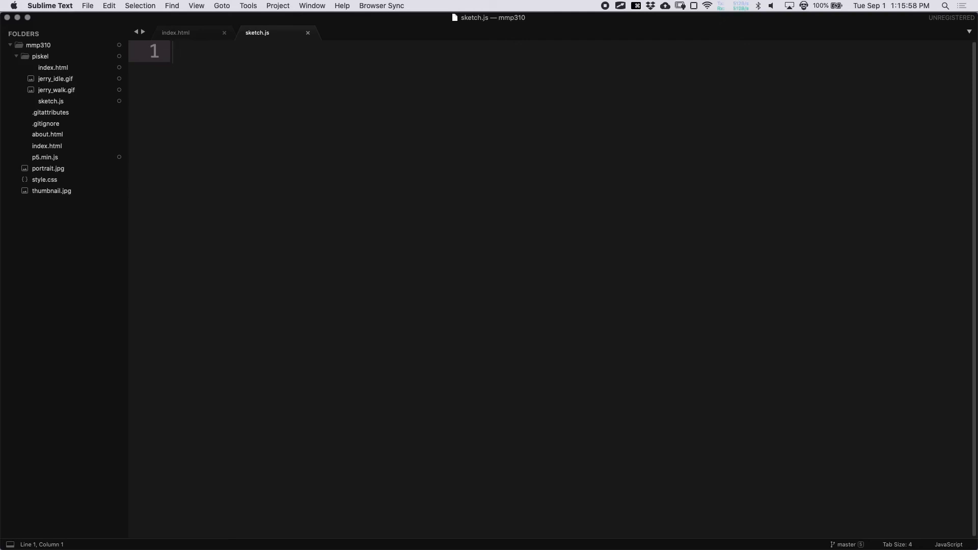
- Declare var jerryIdle; on the first line and save
type("var")
type("jer")
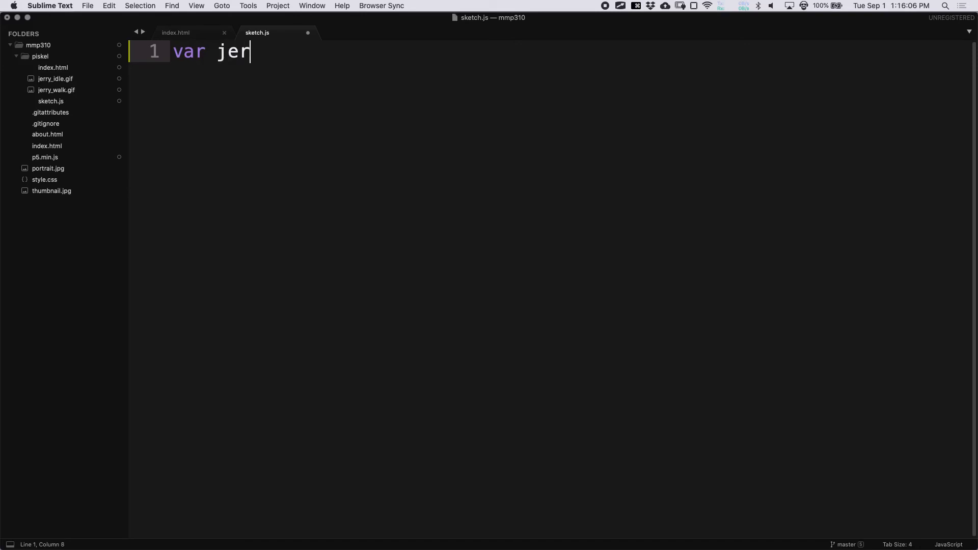
type("ryIdle;")
key("super+s")
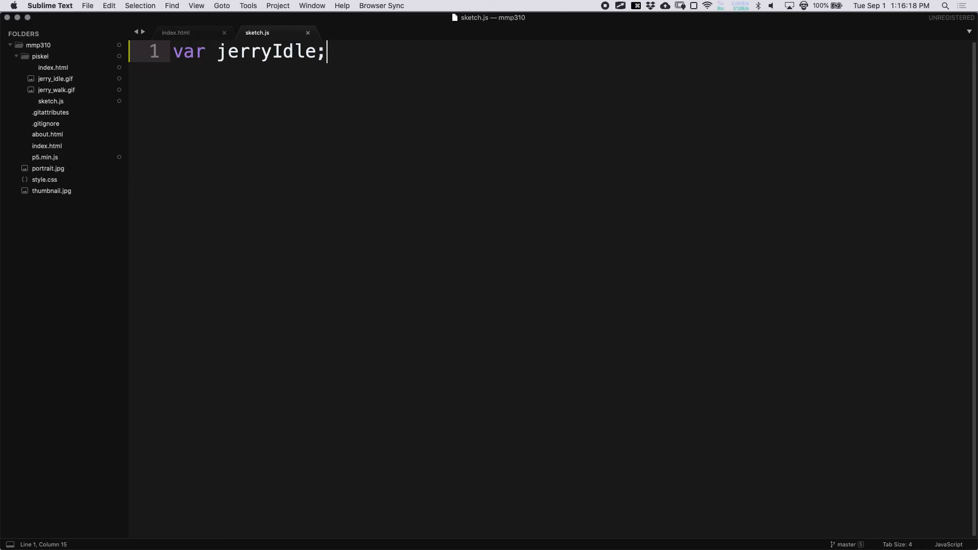
key("Return")
key("Return")
- Add a preload() function that sets jerryIdle = loadImage("jerry_idle.gif"), and save
key("super+s")
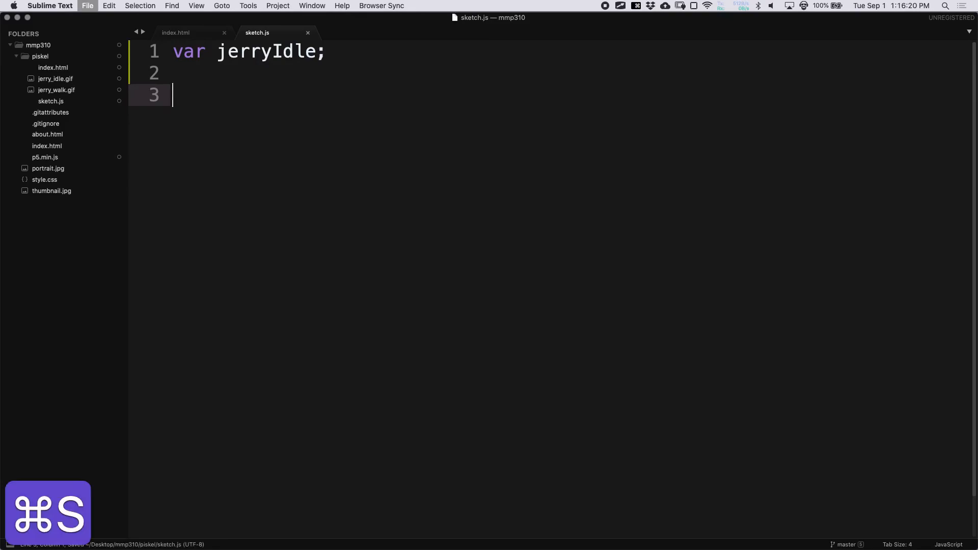
type("function preload() {")
key("Return")
key("super+s")
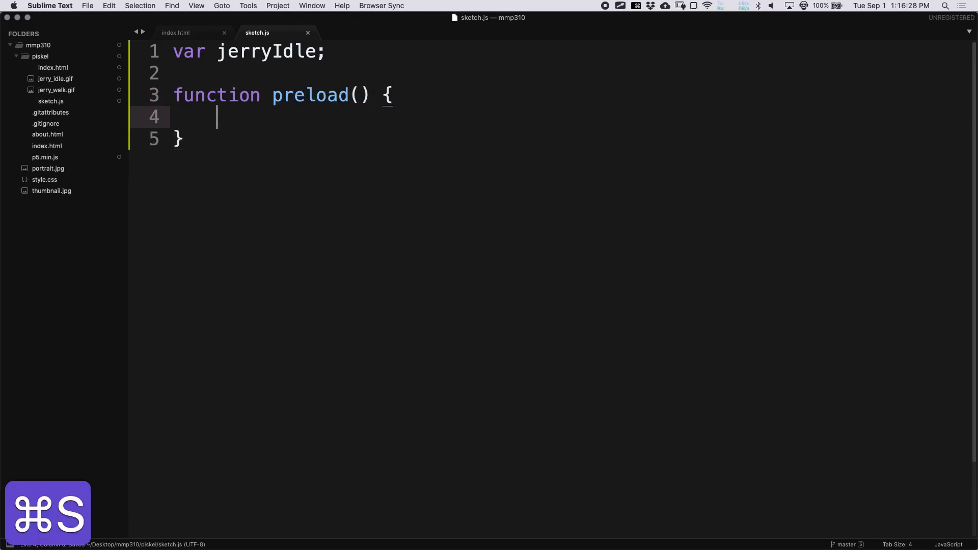
type("jerryIdle = loadImage(")
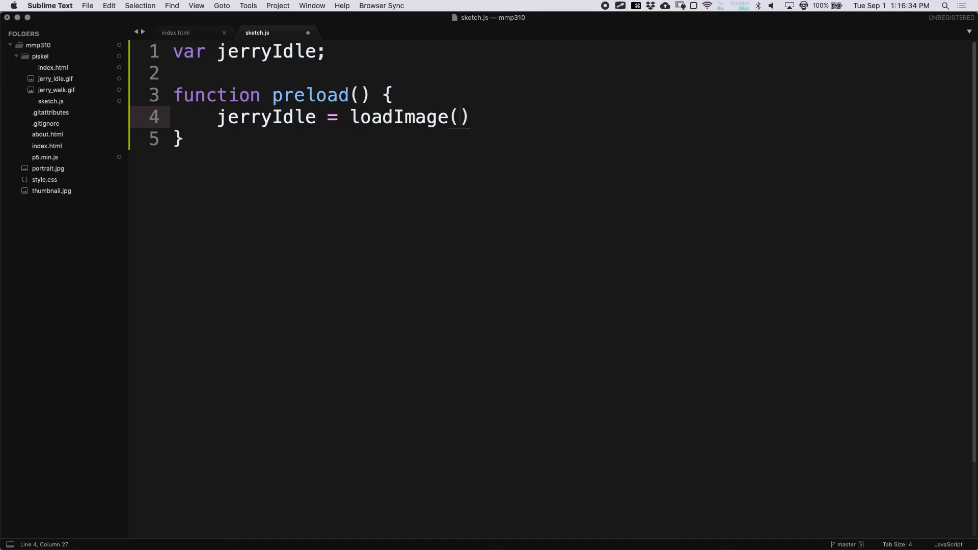
type("\"")
type("jerry_idle")
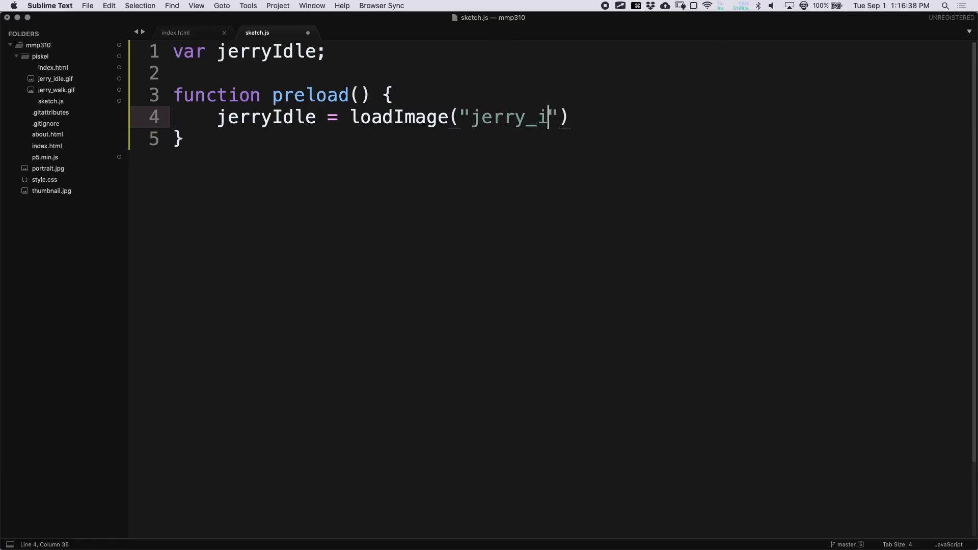
type(".")
type("gif\")")
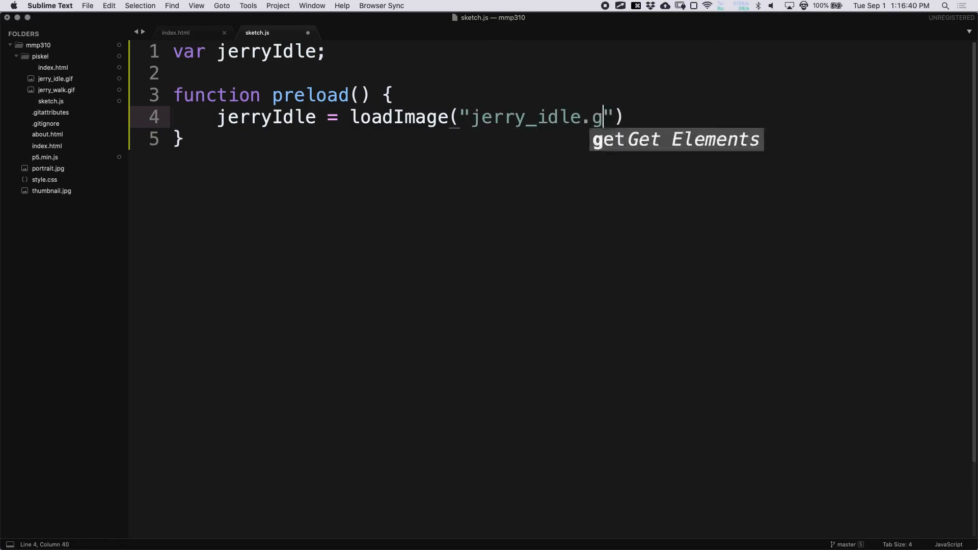
type(";")
key("super+s")
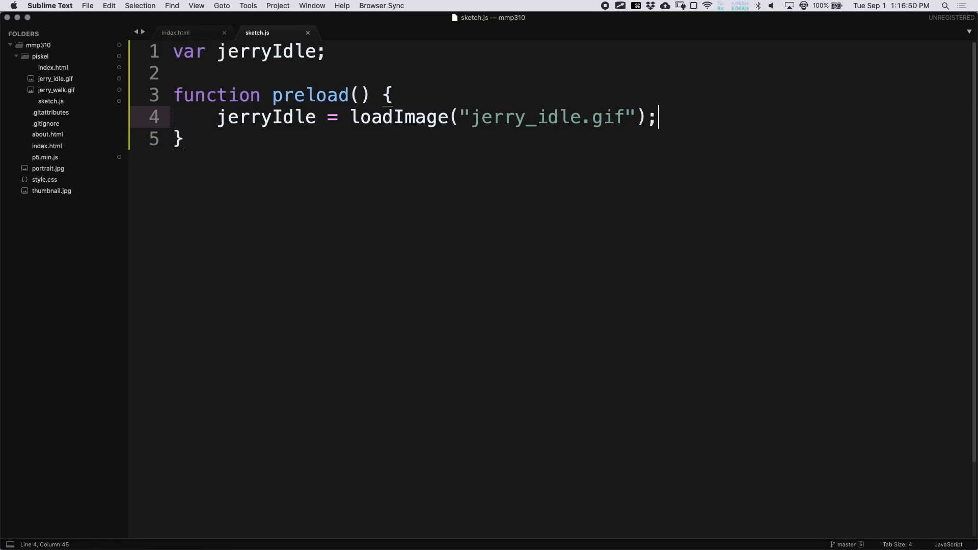
- Add a setup() function calling createCanvas(640, 480); and save
key("Down")
key("Return")
key("Return")
key("super+s")
type("function setup() {")
key("Return")
type("createCanvas(")
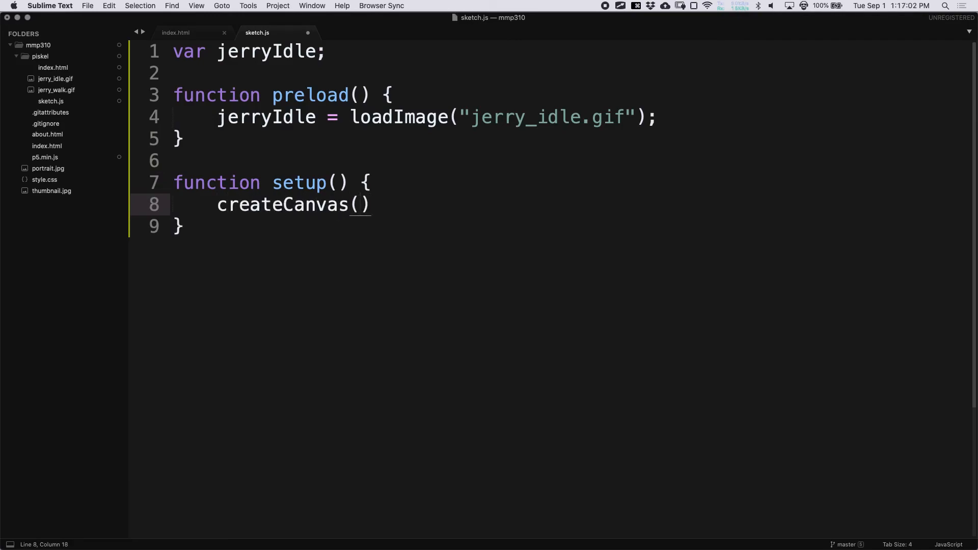
type("640, 48")
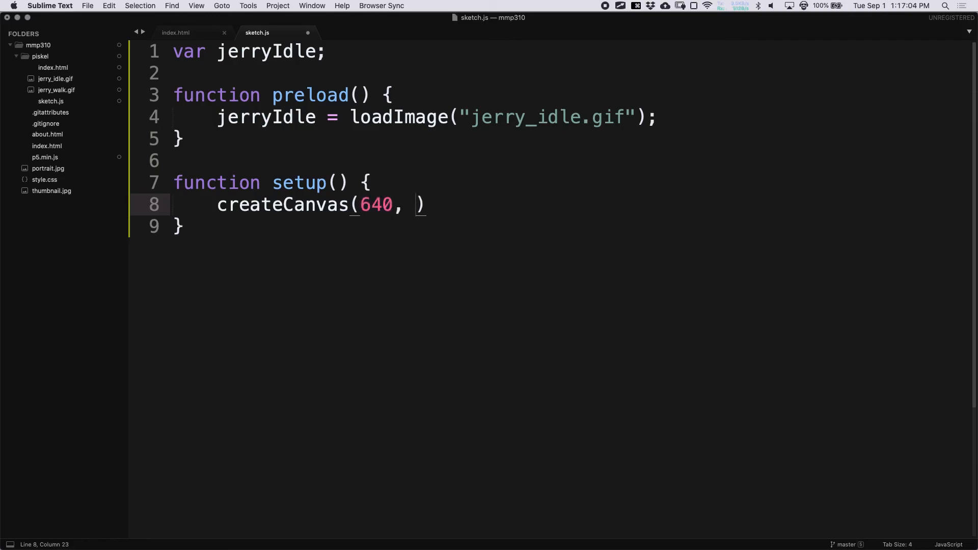
type("0);")
key("super+s")
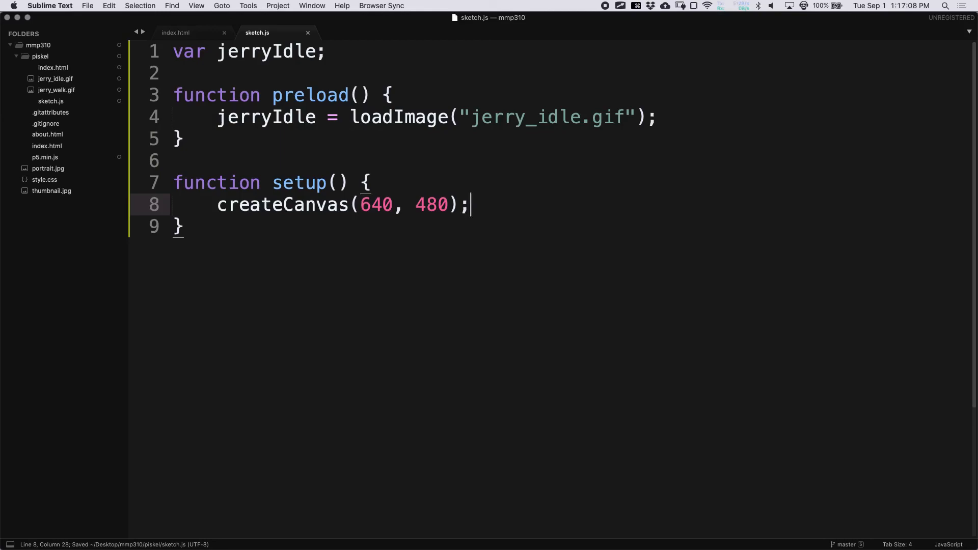
- Add an empty draw() function below setup and save the sketch
key("Down")
key("Return")
key("Return")
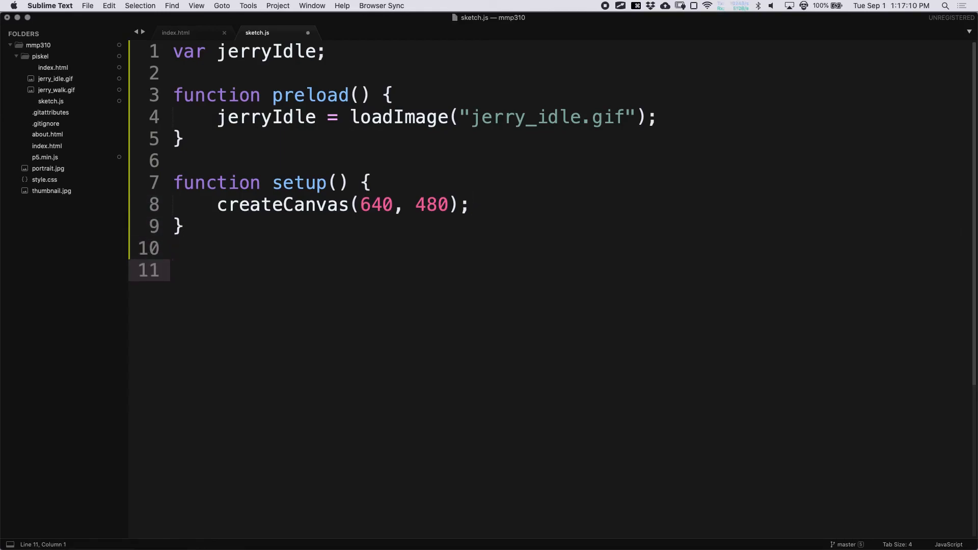
type("function drw")
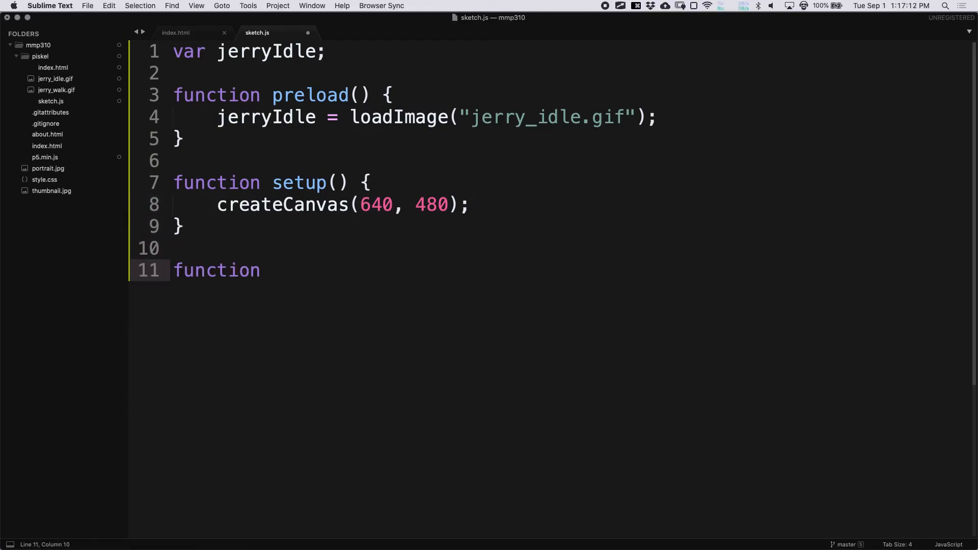
key("BackSpace")
type("aw() {")
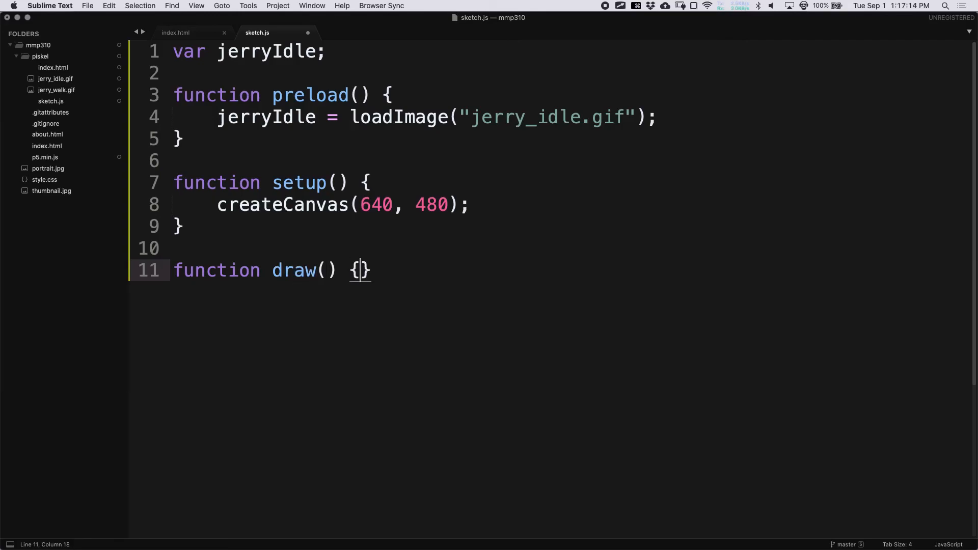
key("Return")
key("super+s")
- Start an image( call in draw(), then open the p5.js image() reference from a 'p5 image' search
type("image(")
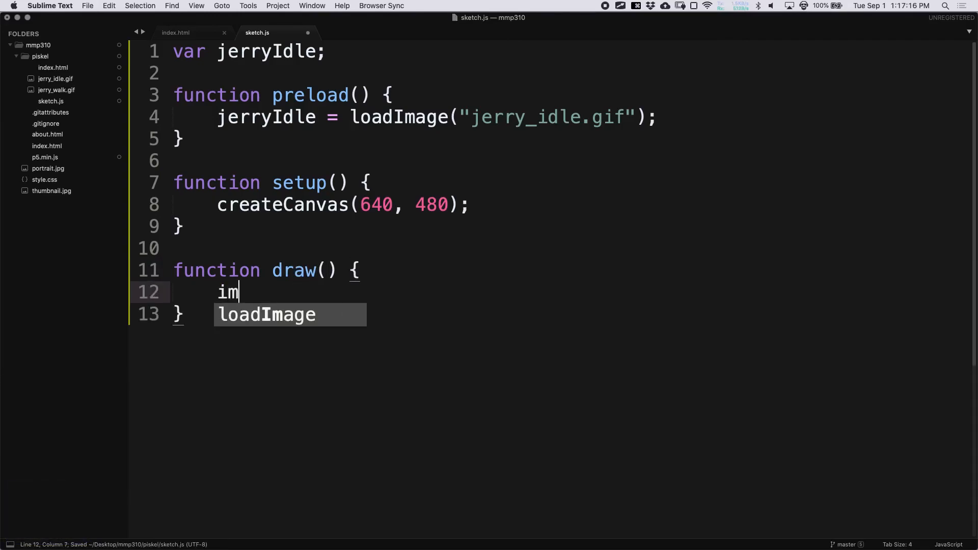
key("super+Tab")
key("super+Tab")
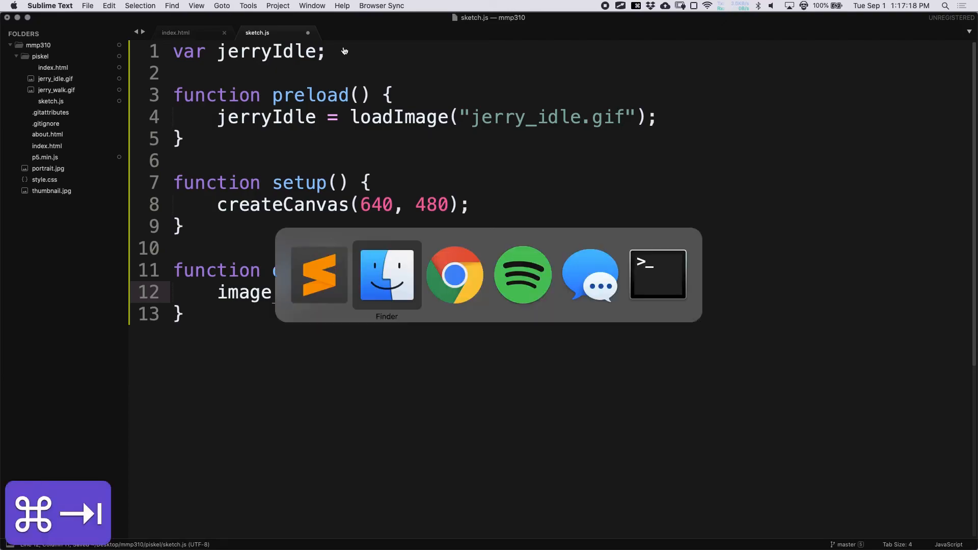
key("super+t")
type("p5 ")
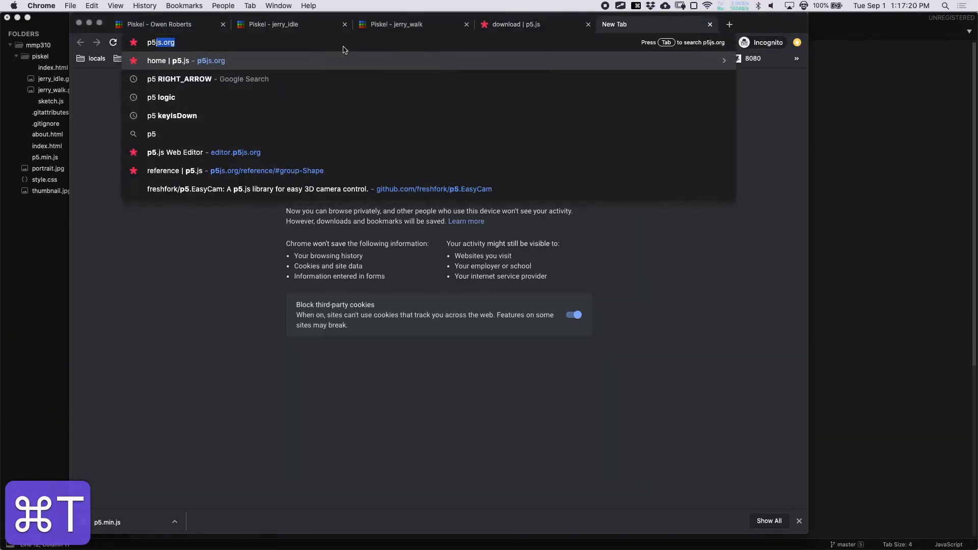
type("image")
key("Return")
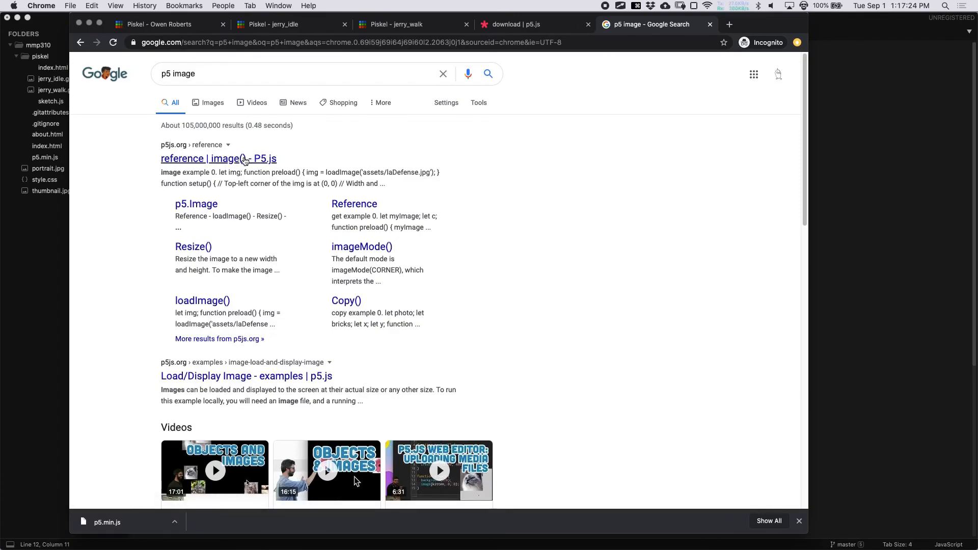
left_click(248, 159)
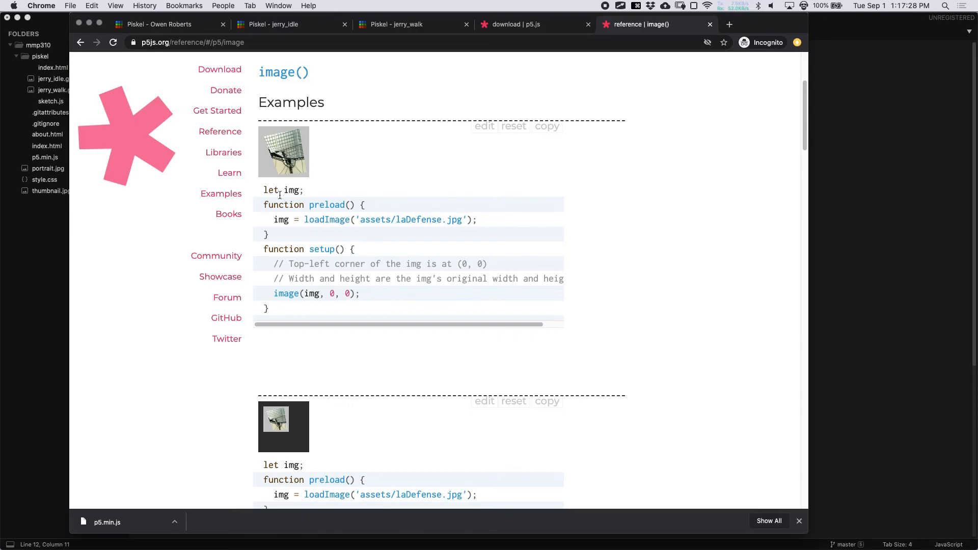
- Study the example's let img declaration, loadImage line and image(img, ...) call
left_click_drag(263, 192, 308, 192)
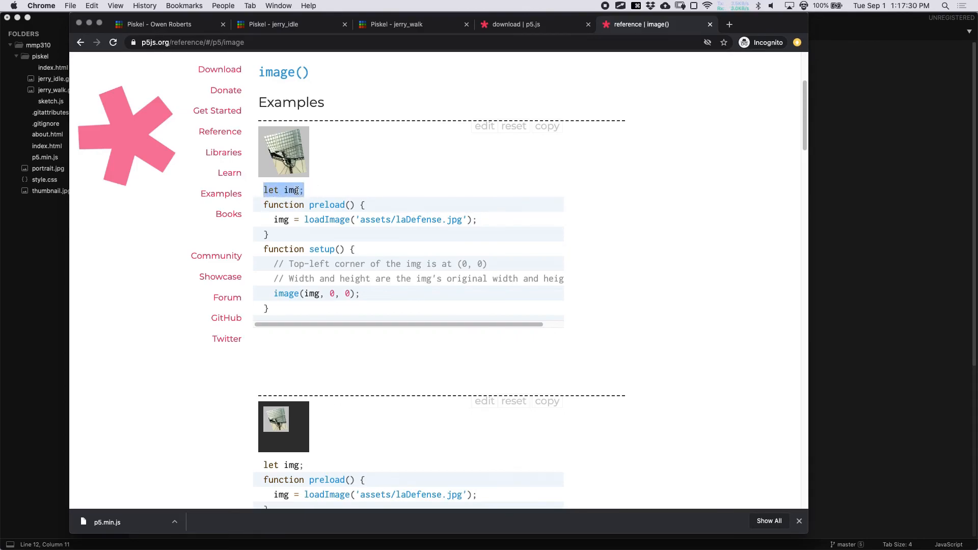
double_click(297, 190)
left_click_drag(273, 219, 494, 225)
left_click(493, 225)
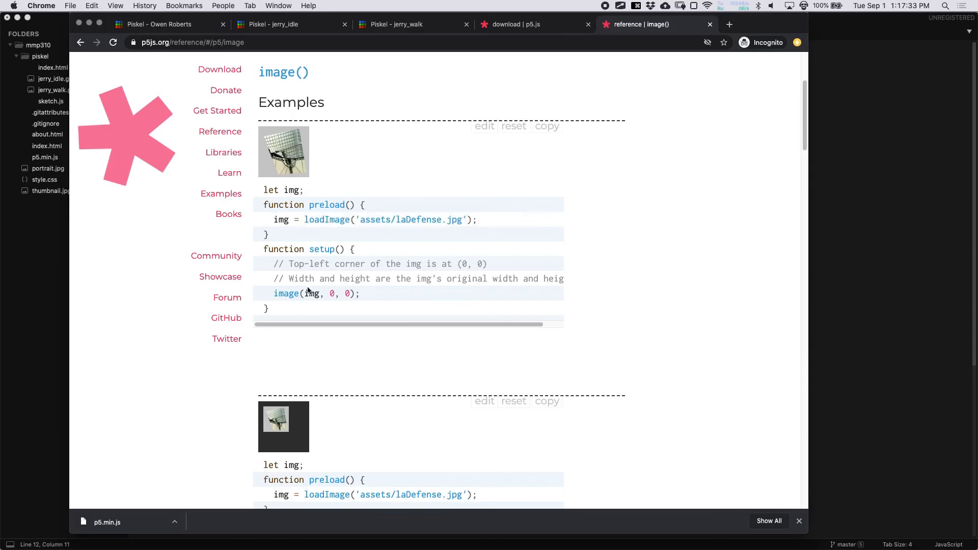
double_click(282, 293)
left_click(279, 294)
double_click(276, 294)
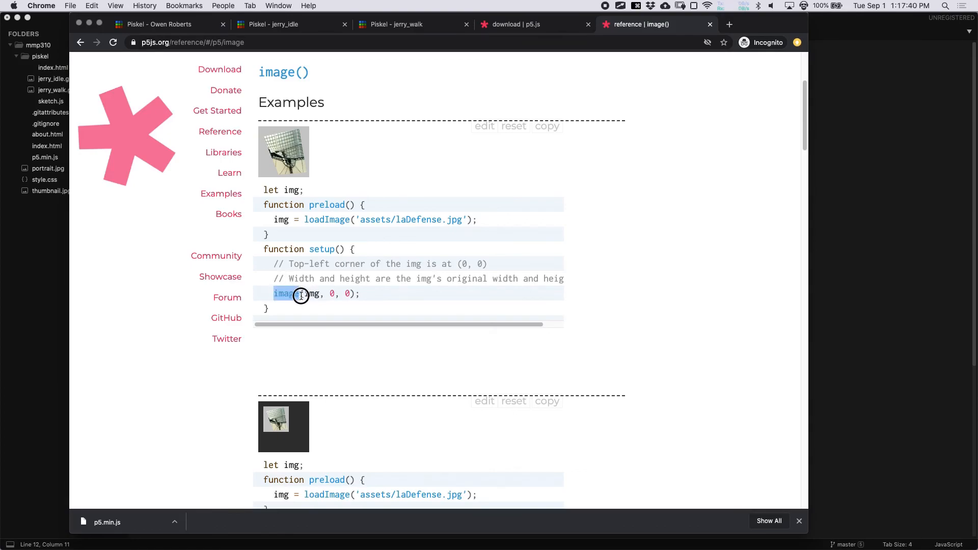
double_click(309, 294)
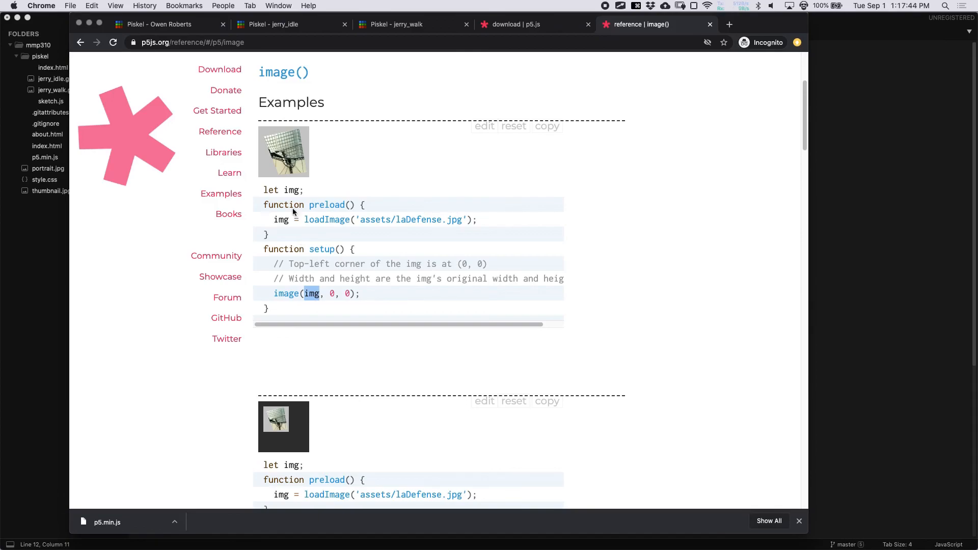
left_click(262, 191)
left_click_drag(262, 191, 304, 190)
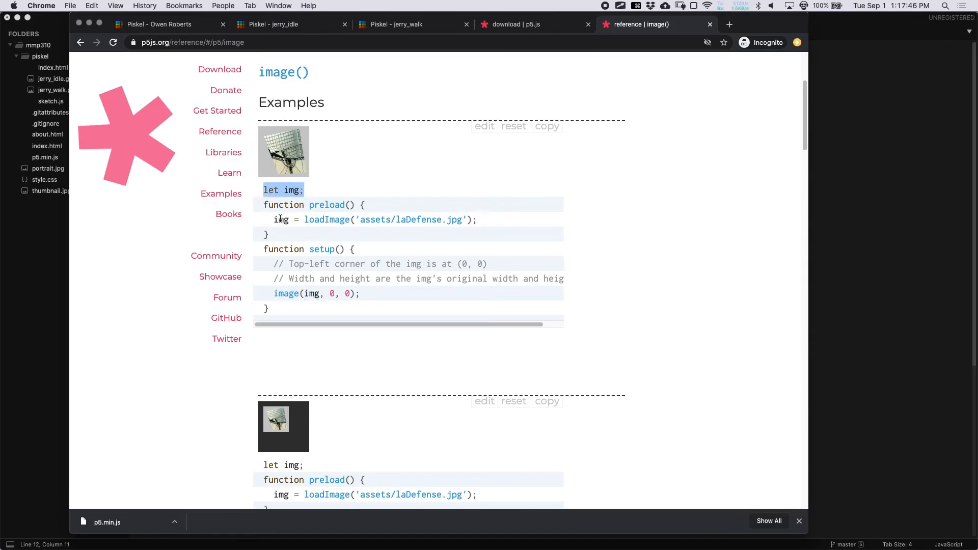
left_click_drag(268, 220, 494, 219)
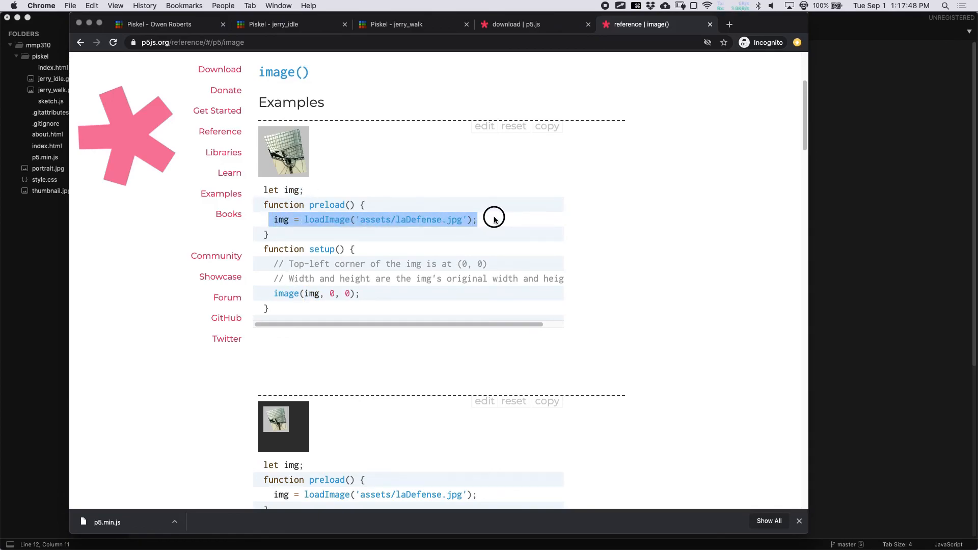
- Compare the jerryIdle variable with the example's image() call and its 0, 0 position arguments
key("super+Tab")
left_click_drag(228, 51, 317, 54)
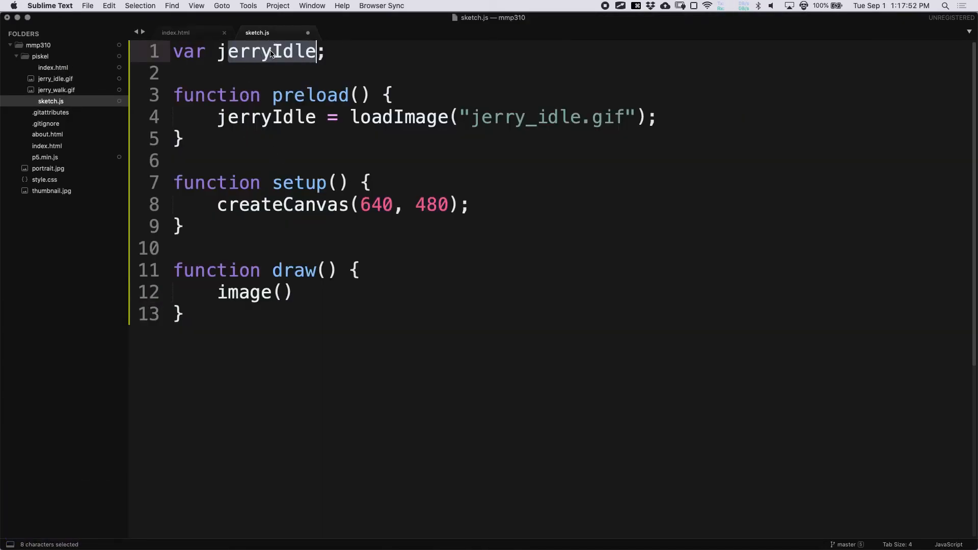
key("super+Tab")
left_click(295, 234)
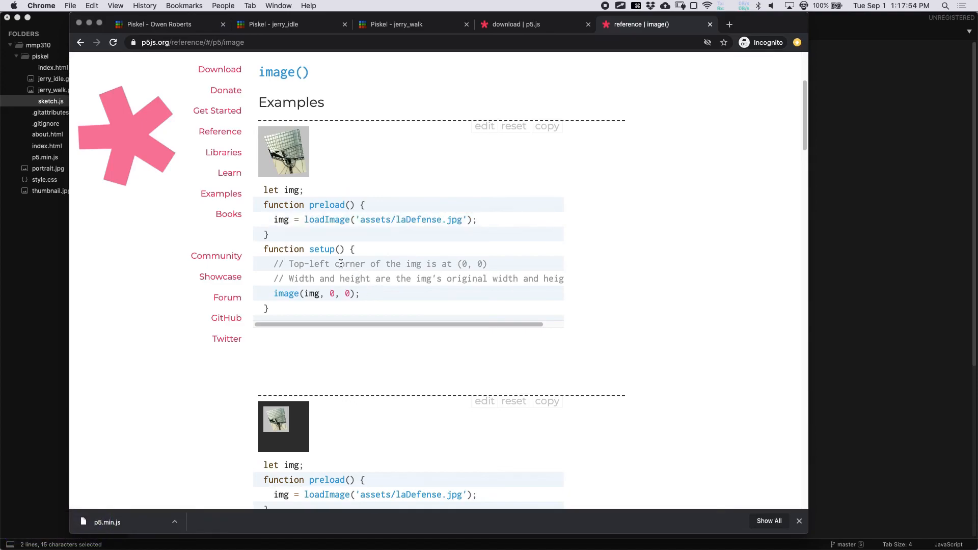
double_click(287, 294)
left_click_drag(328, 293, 350, 292)
key("super+Tab")
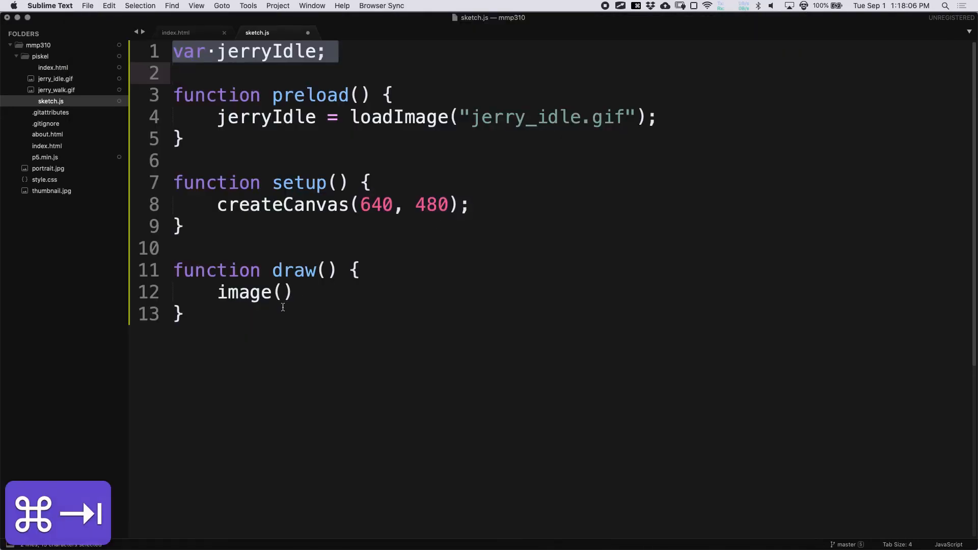
- Complete the call as image(jerryIdle, 0, 0); and save sketch.js
left_click(283, 293)
type("jerryIld")
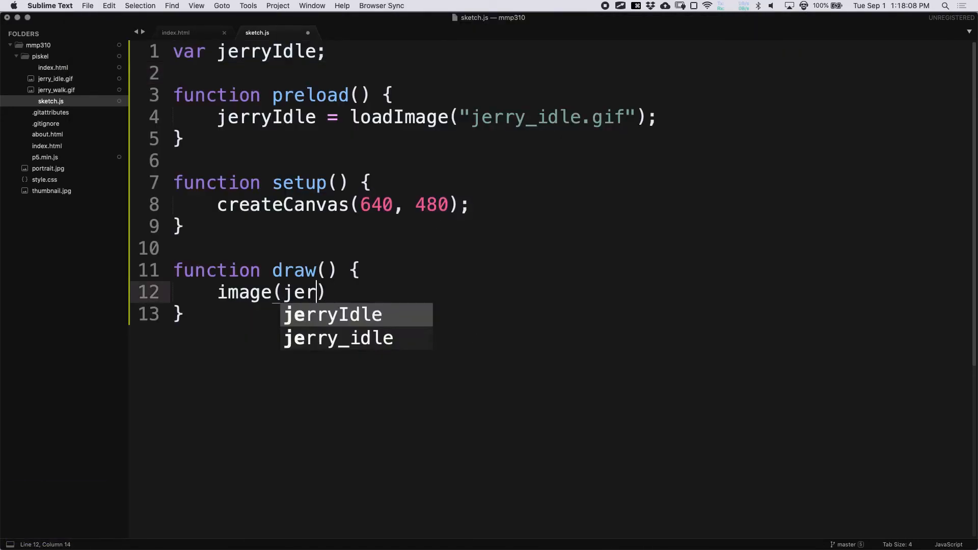
key("BackSpace")
key("BackSpace")
type("dle,")
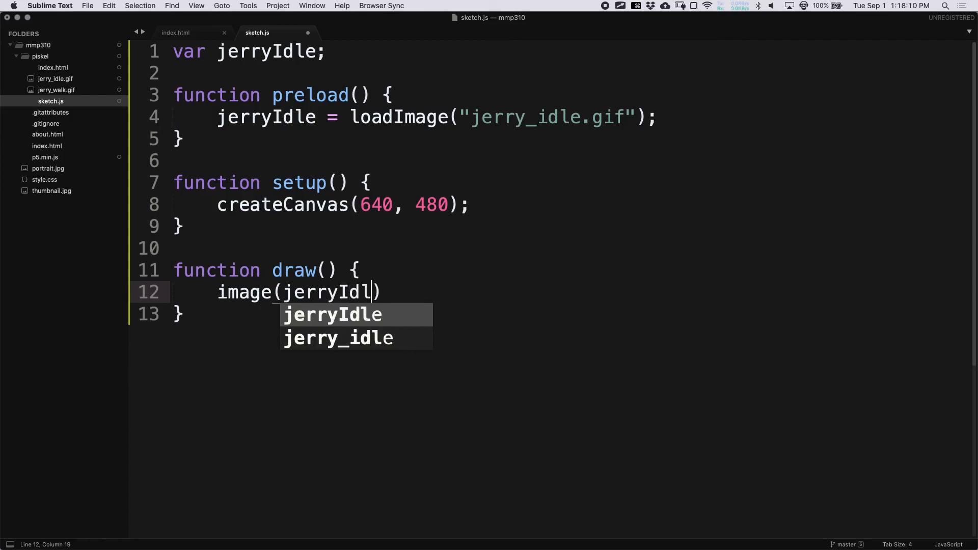
key("super+s")
type("0, 0);")
key("super+s")
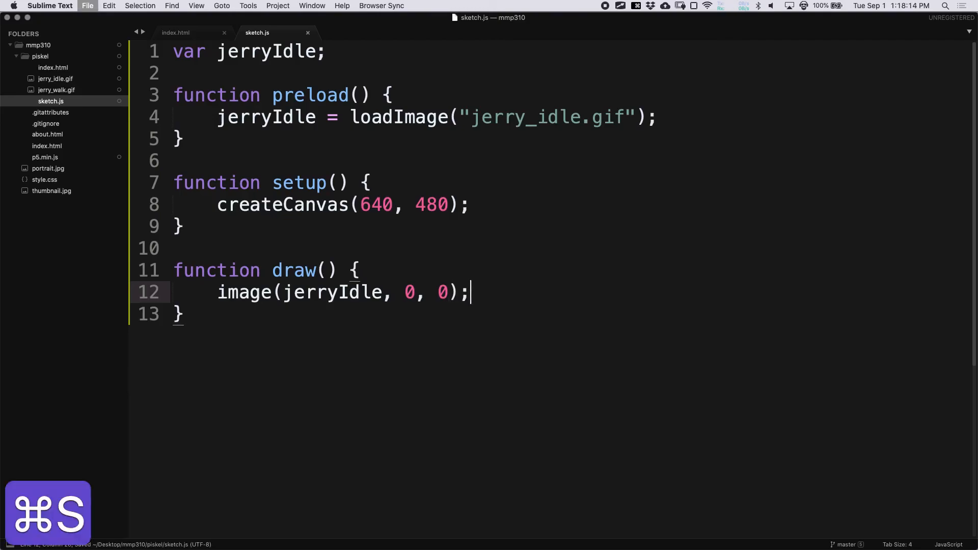
key("super+s")
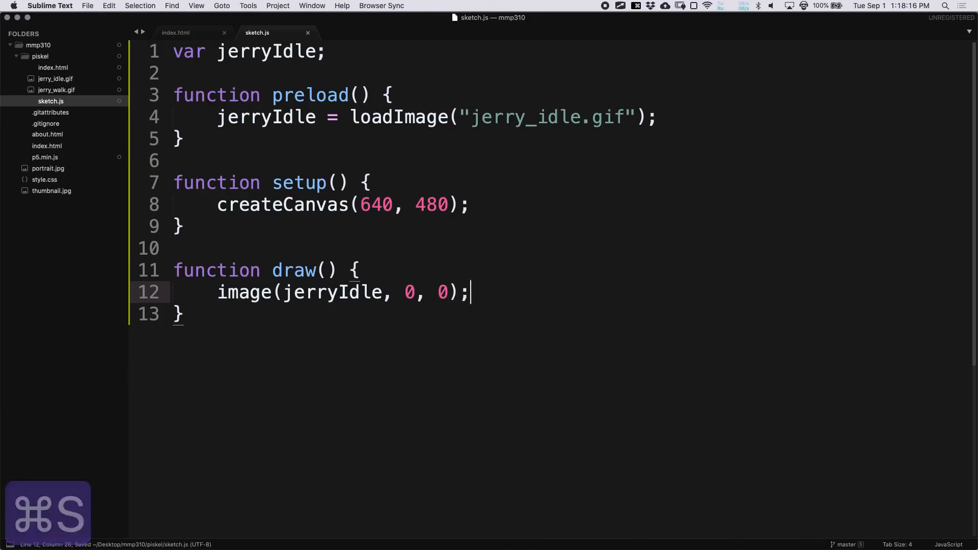
- Check the SublimeServer options in the Tools menu
left_click(249, 6)
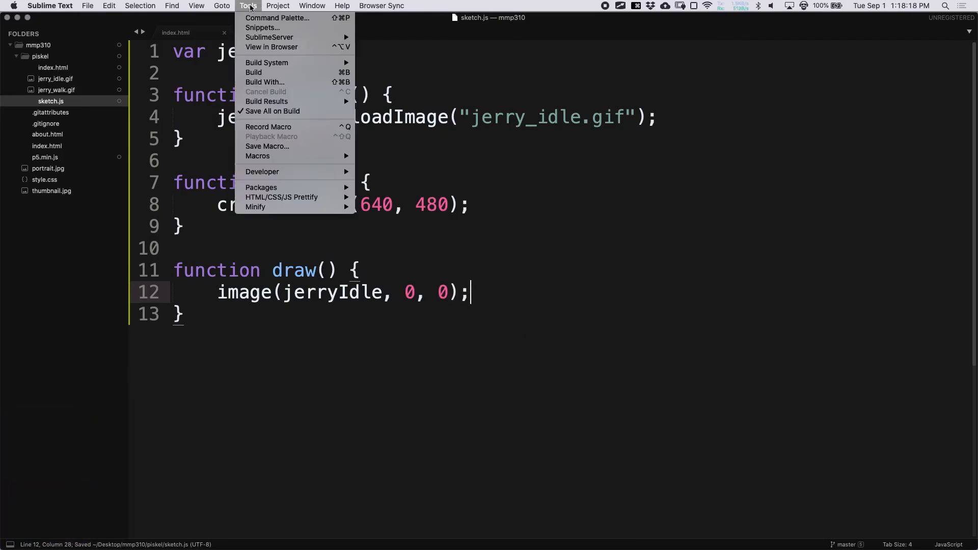
mouse_move(286, 37)
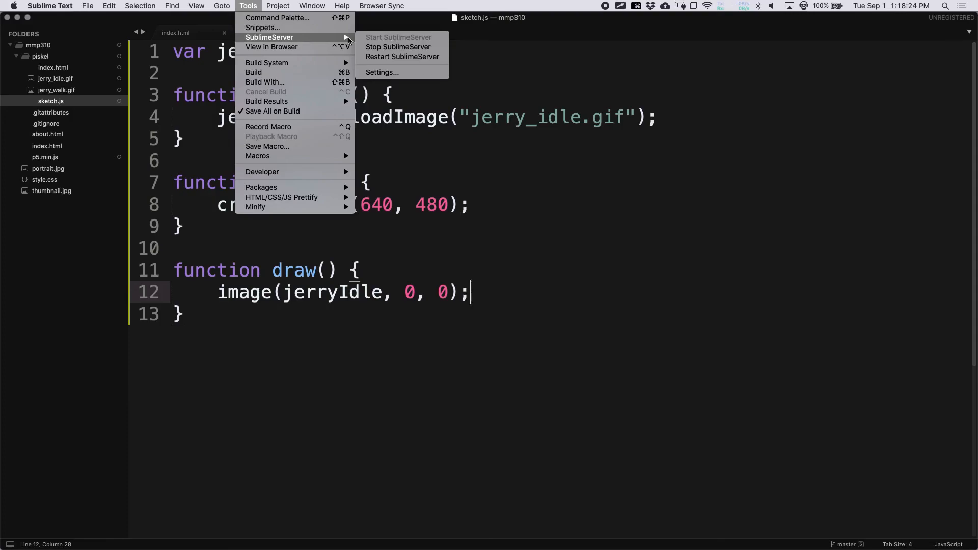
key("Escape")
key("Escape")
key("super+Tab")
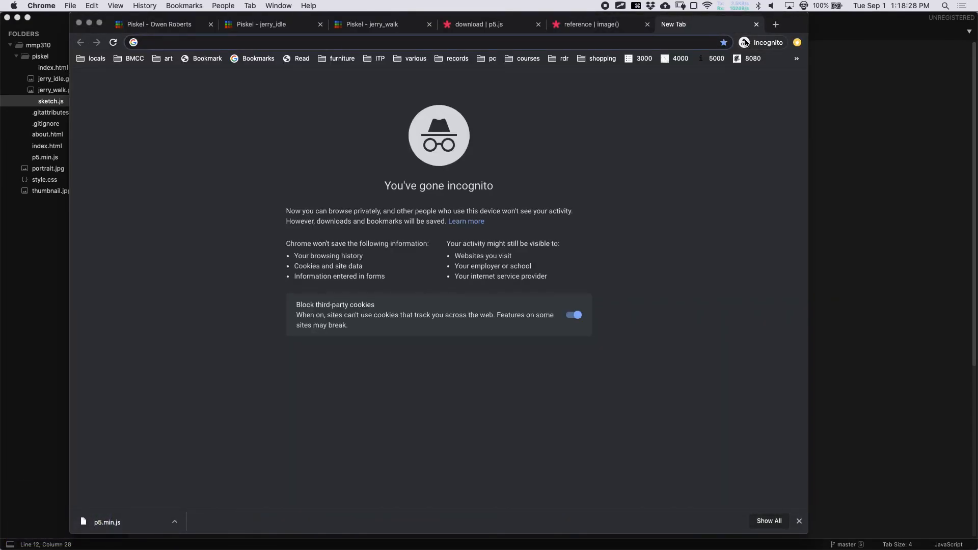
- Load localhost:8080/mmp310/piskel/ to see the Jerry sprite, and open the DevTools console
type("localhost:8080")
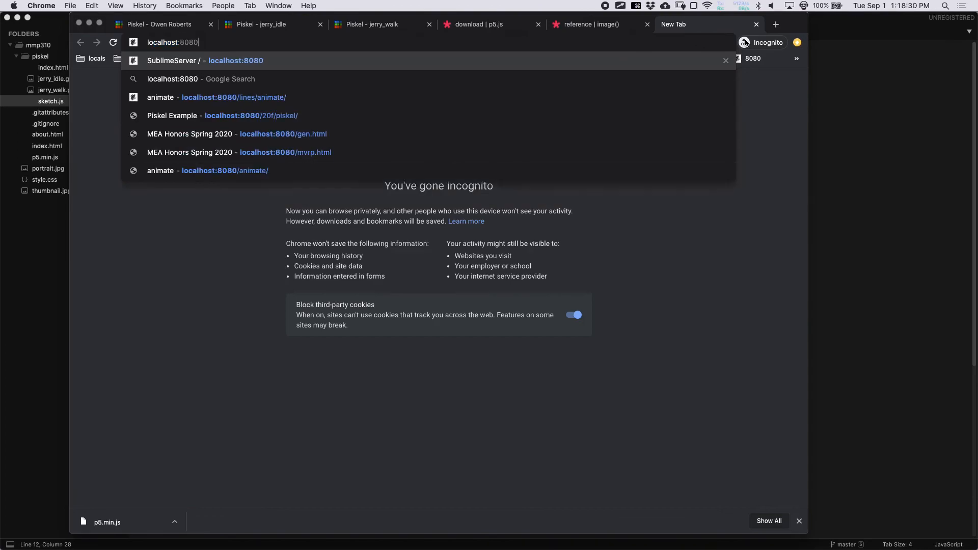
key("Return")
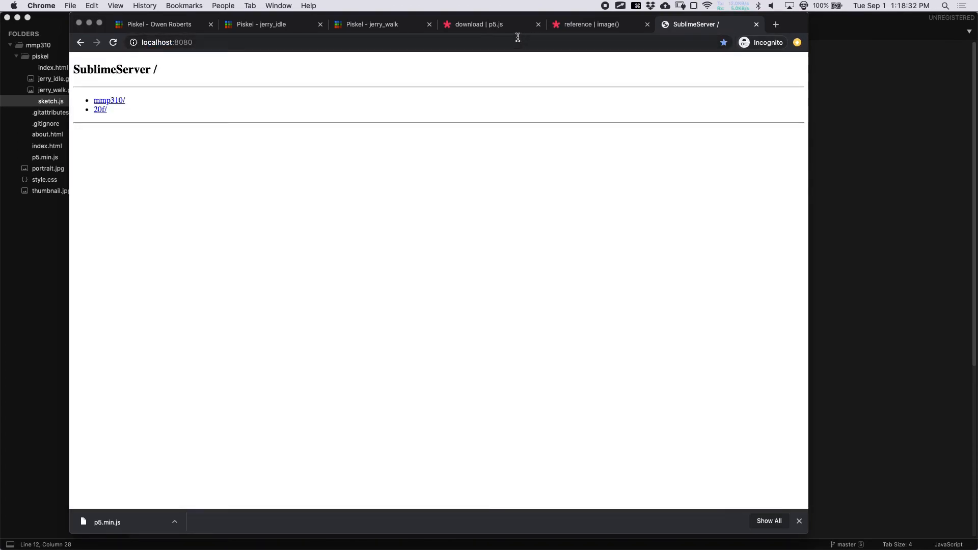
left_click(118, 101)
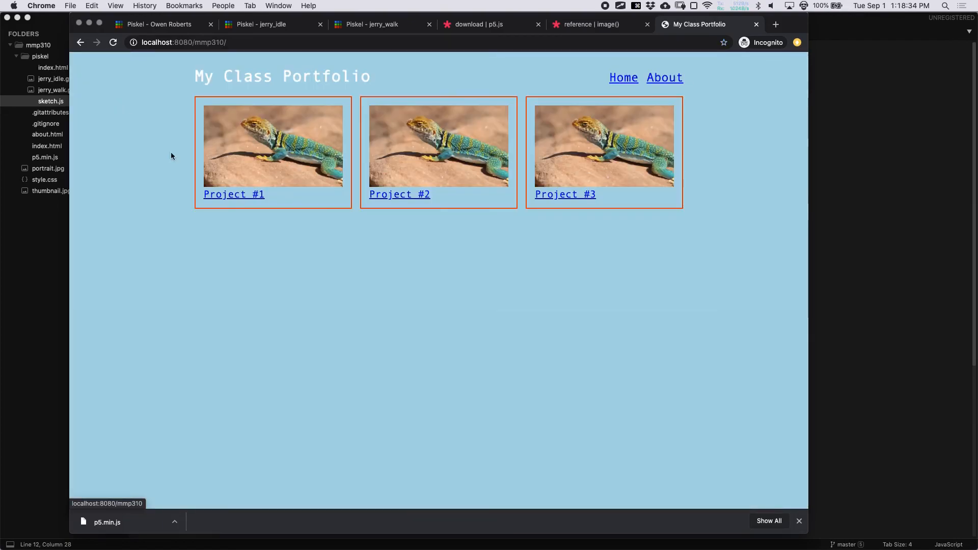
left_click(261, 44)
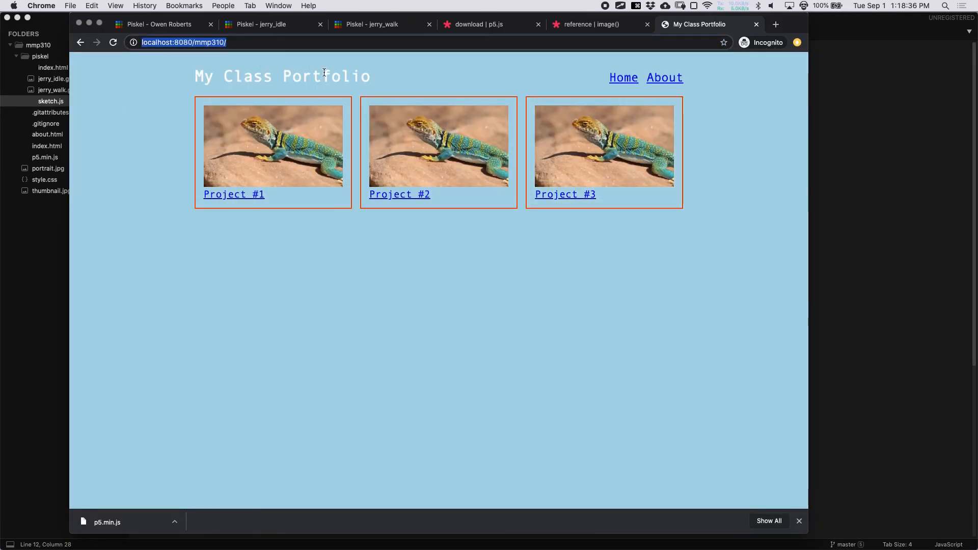
left_click(322, 72)
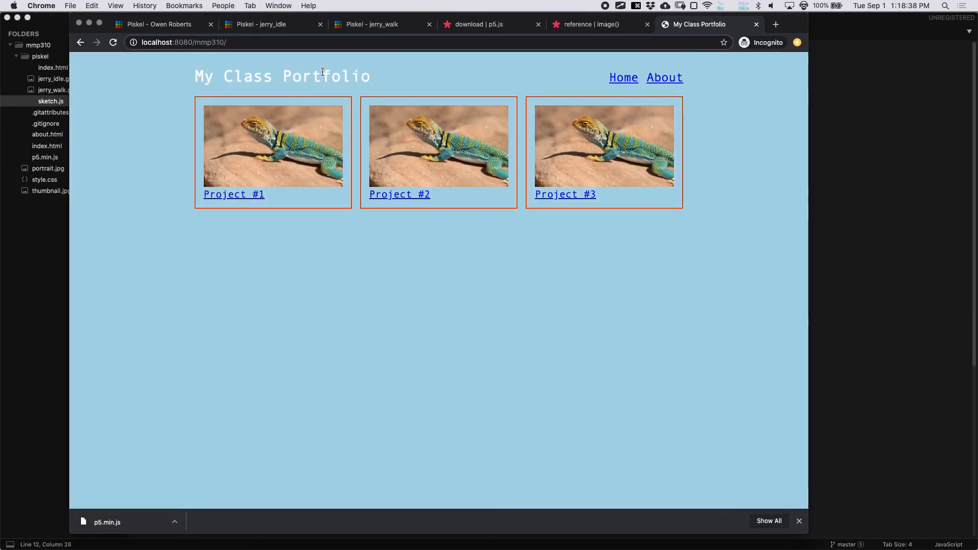
left_click_drag(182, 18, 220, 18)
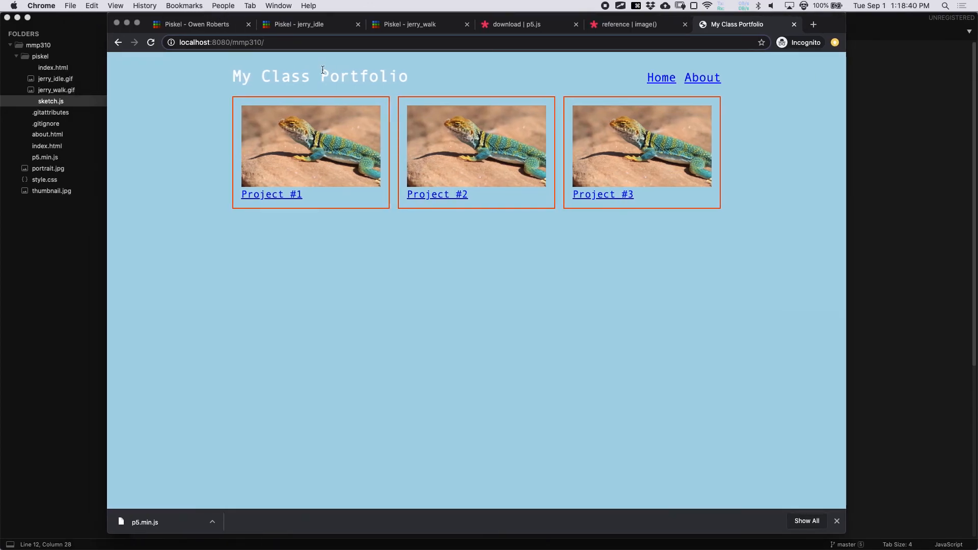
left_click(302, 44)
type("pisk")
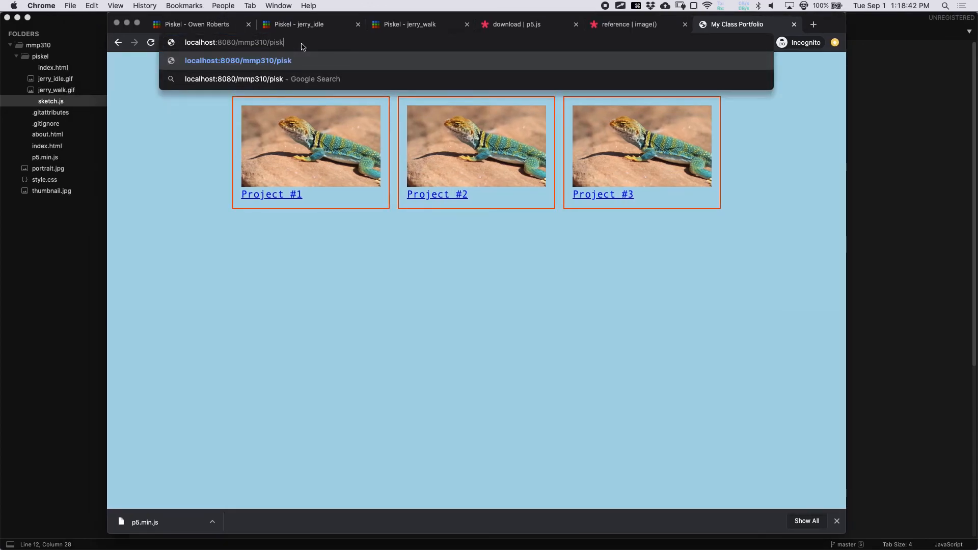
type("el/")
key("Return")
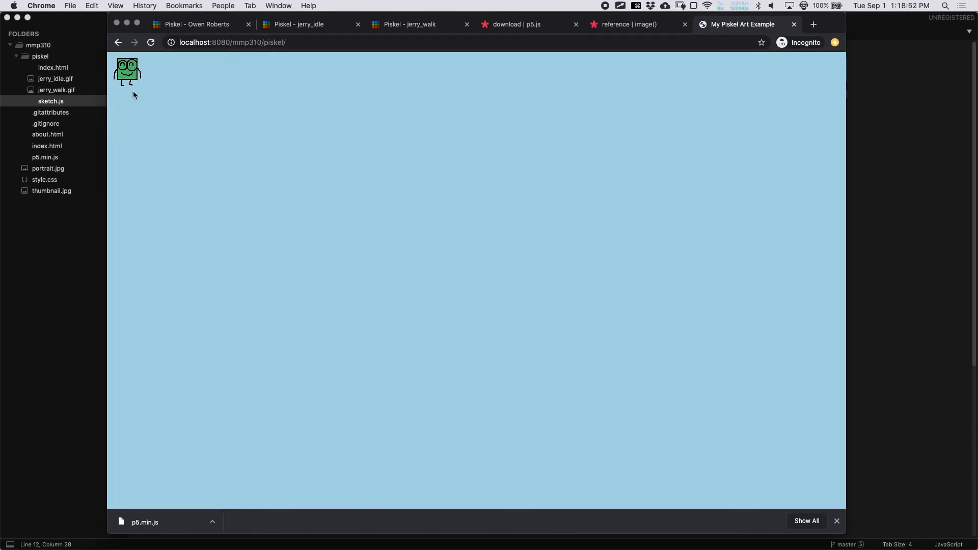
key("alt+super+j")
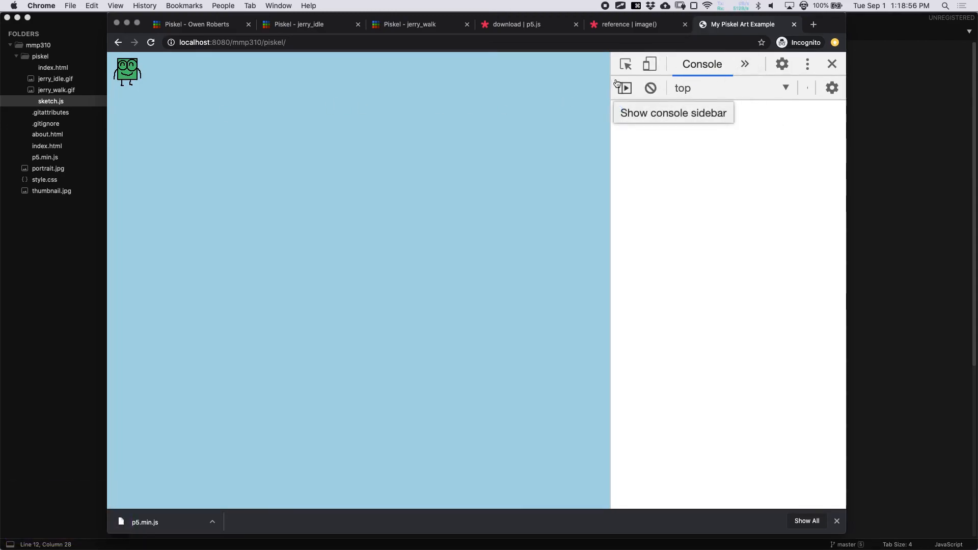
- Widen DevTools and, in Elements, expand <main> to select the 640×480 canvas element
left_click_drag(610, 74, 513, 75)
left_click(607, 64)
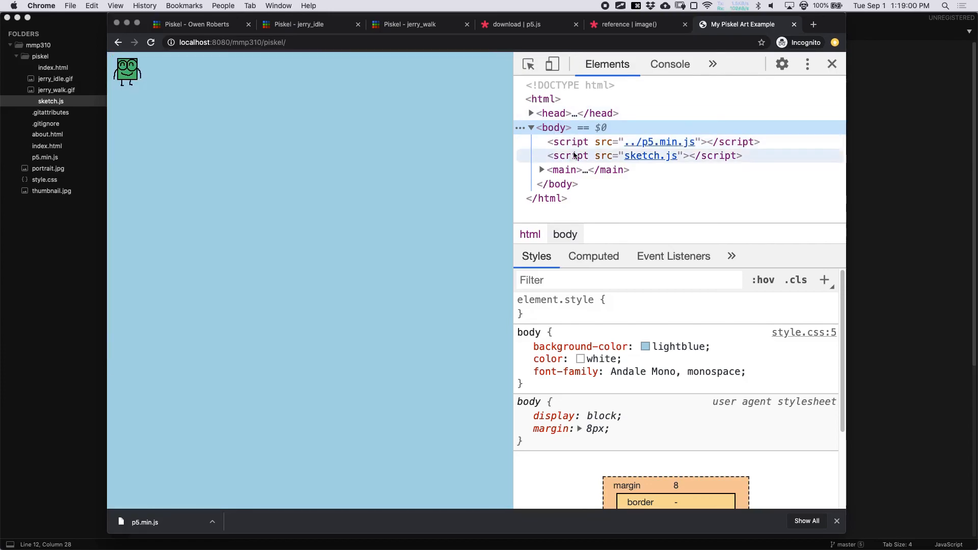
left_click(560, 172)
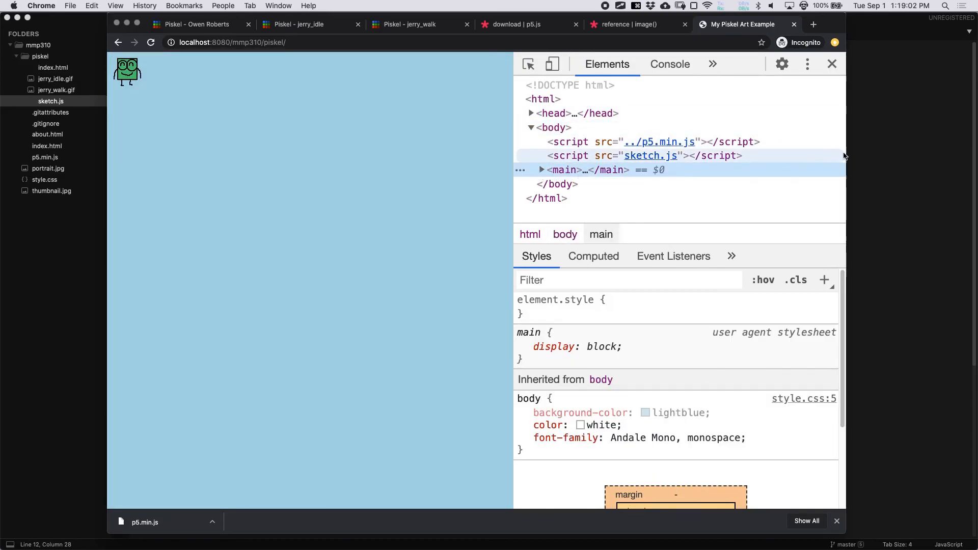
left_click_drag(845, 156, 924, 147)
left_click(622, 170)
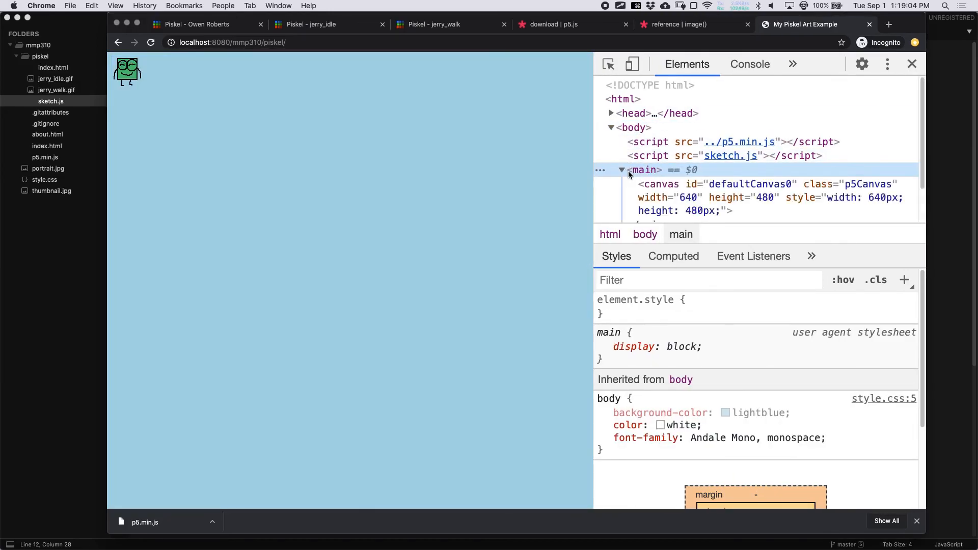
scroll(680, 184, "down", 2)
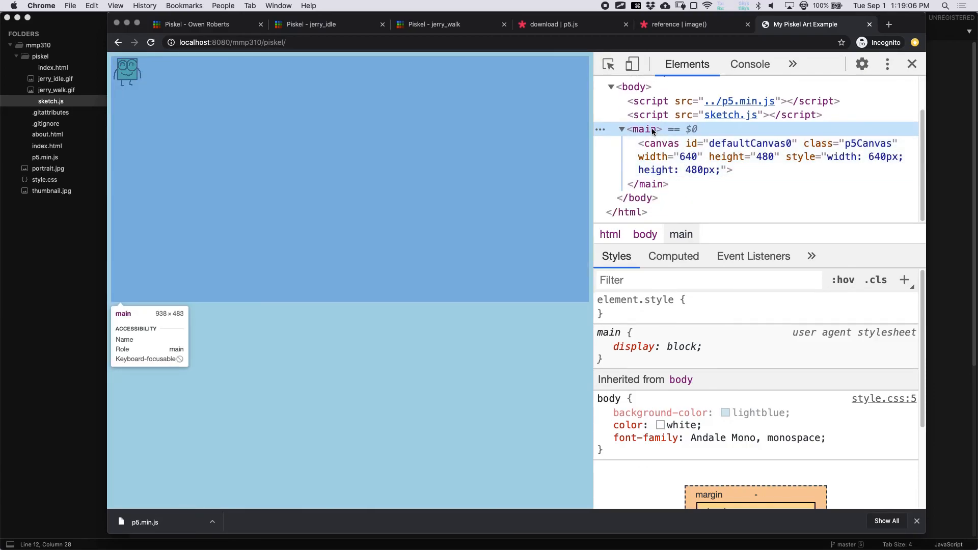
left_click(656, 144)
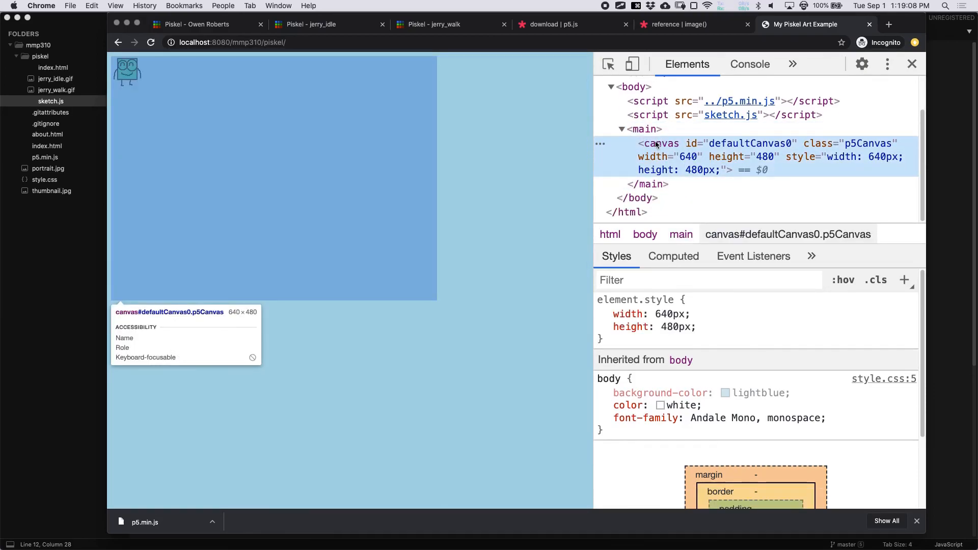
left_click(656, 129)
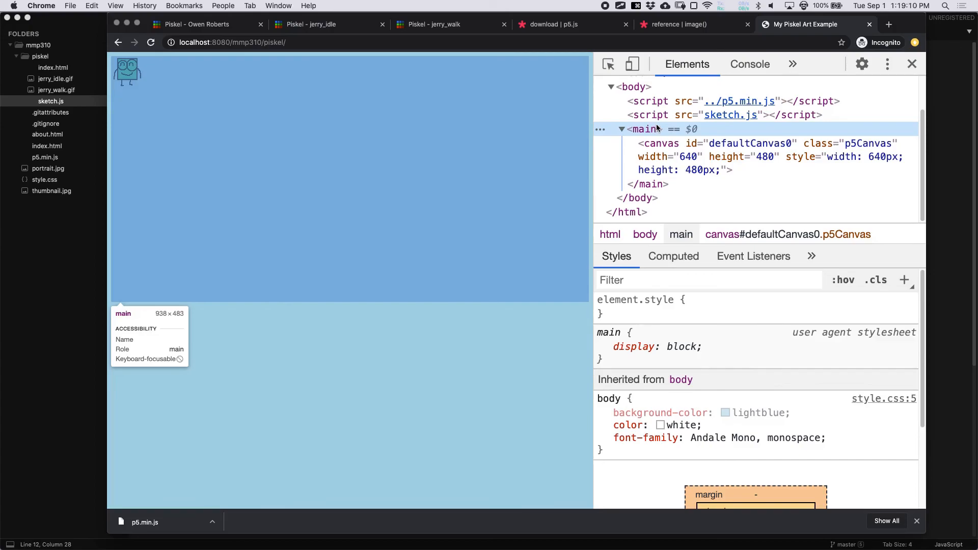
left_click(644, 153)
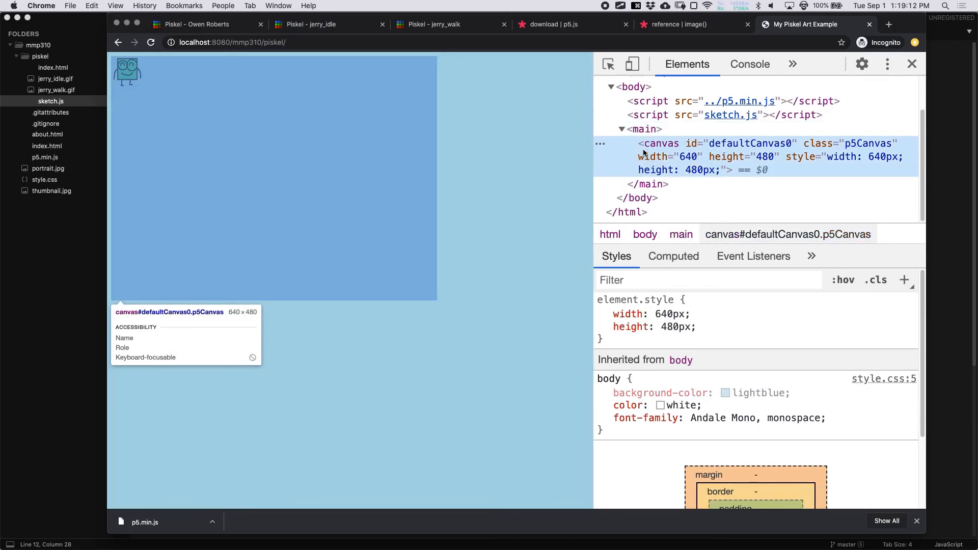
- Add background(220); as the first line of draw() and save sketch.js
left_click(970, 188)
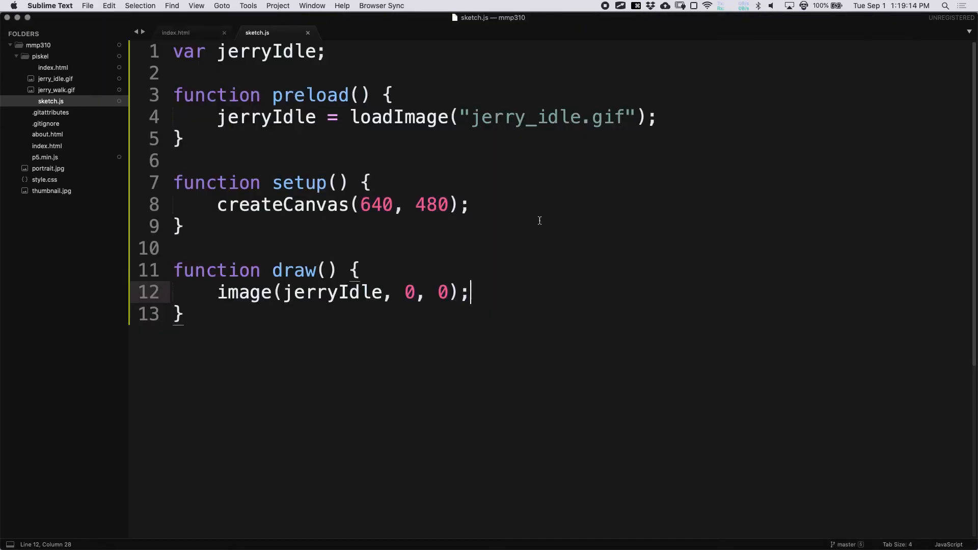
left_click(377, 262)
key("Return")
type("backg")
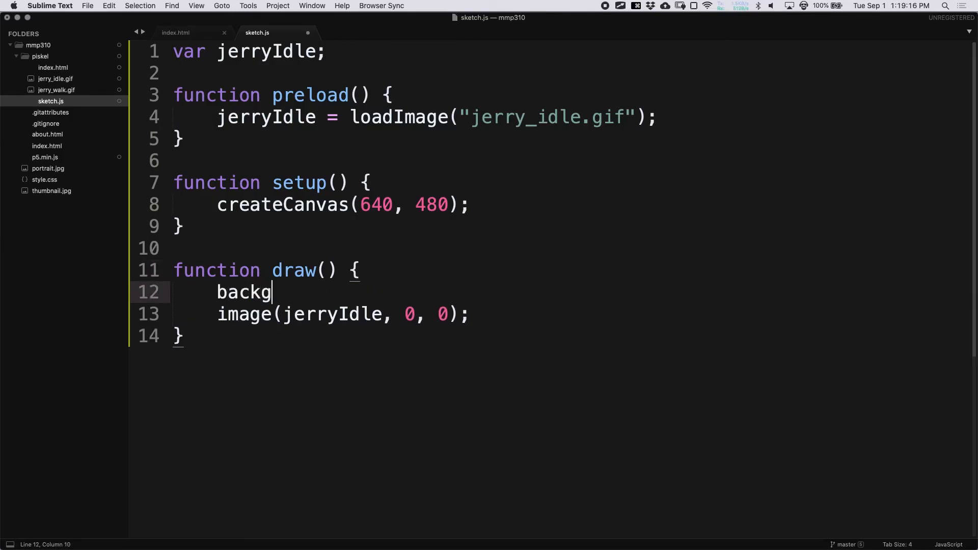
type("round(0")
key("BackSpace")
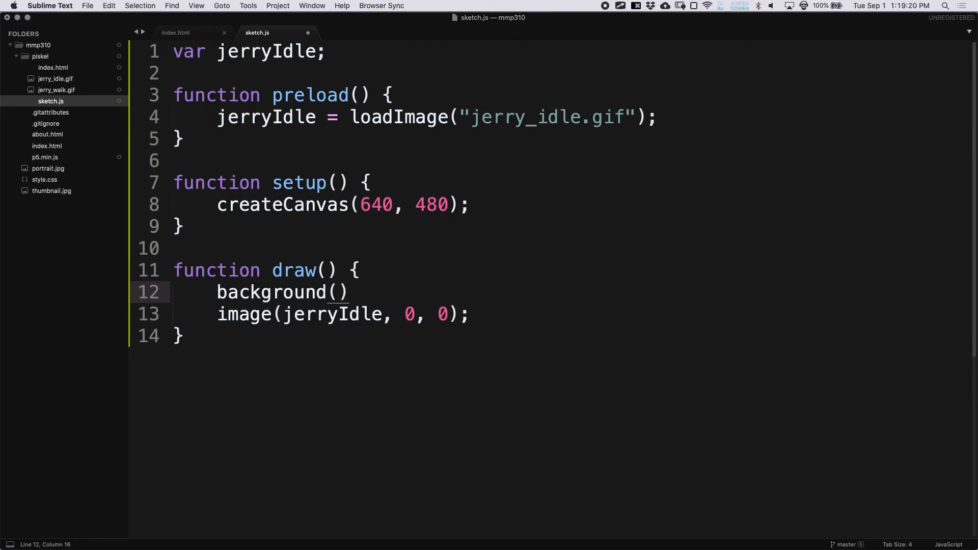
type("220);")
key("super+s")
- Reload the page in Chrome to see Jerry on the grey canvas
key("super+Tab")
key("super+r")
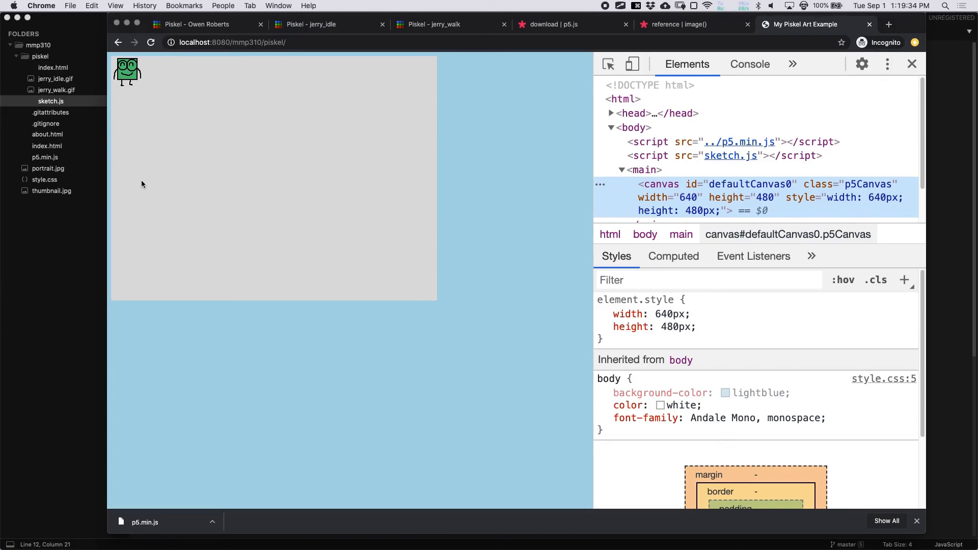
key("super+Tab")
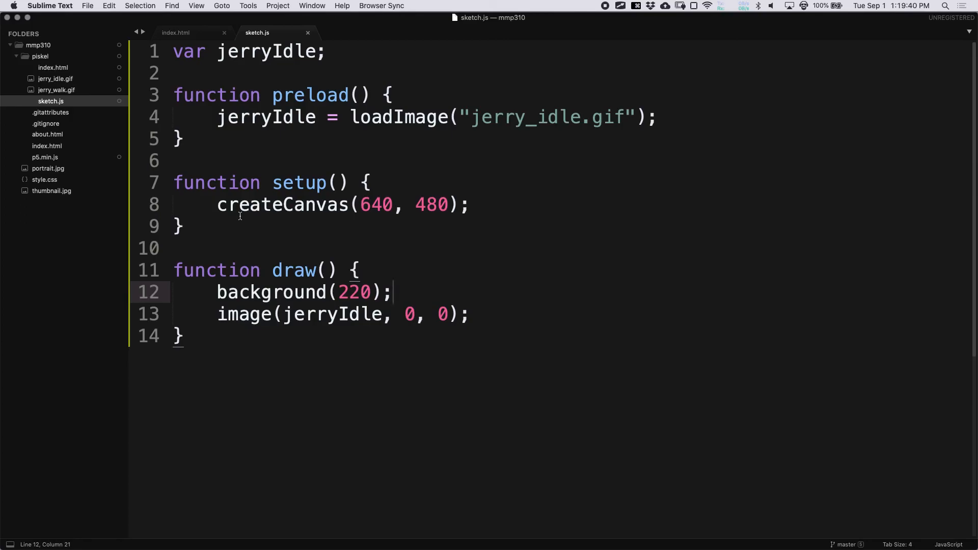
key("super+Tab")
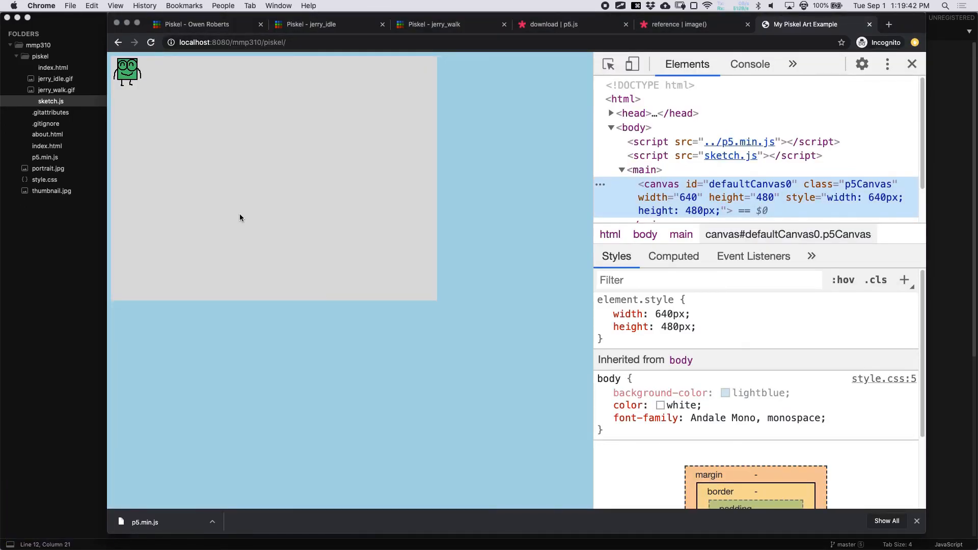